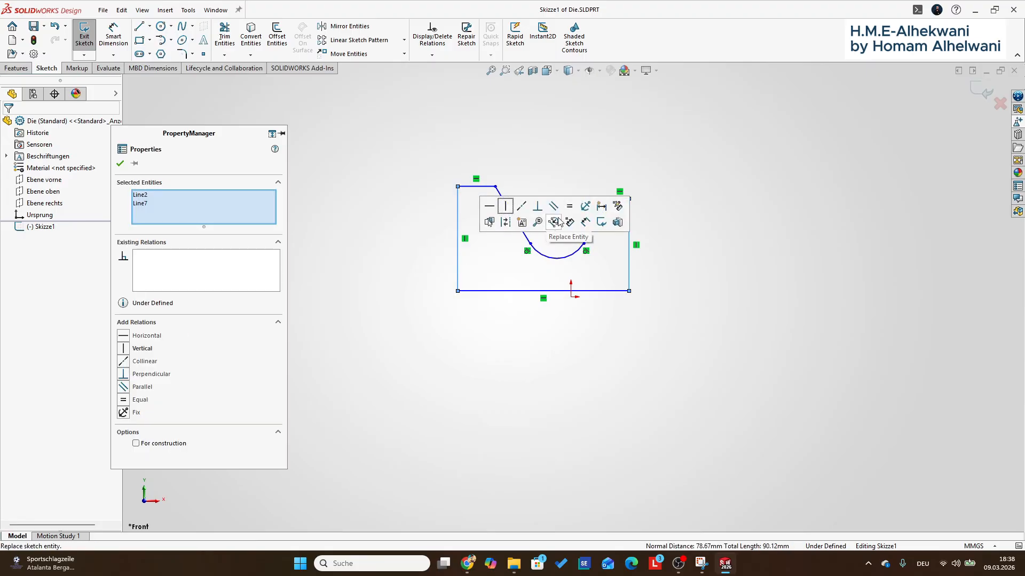
# - Make the two vertical sides, the two short top lines and the two slanted groove lines equal in pairs
pyautogui.click(570, 207)
pyautogui.click(622, 187)
pyautogui.keyDown('ctrl'); pyautogui.click(477, 187); pyautogui.keyUp('ctrl')
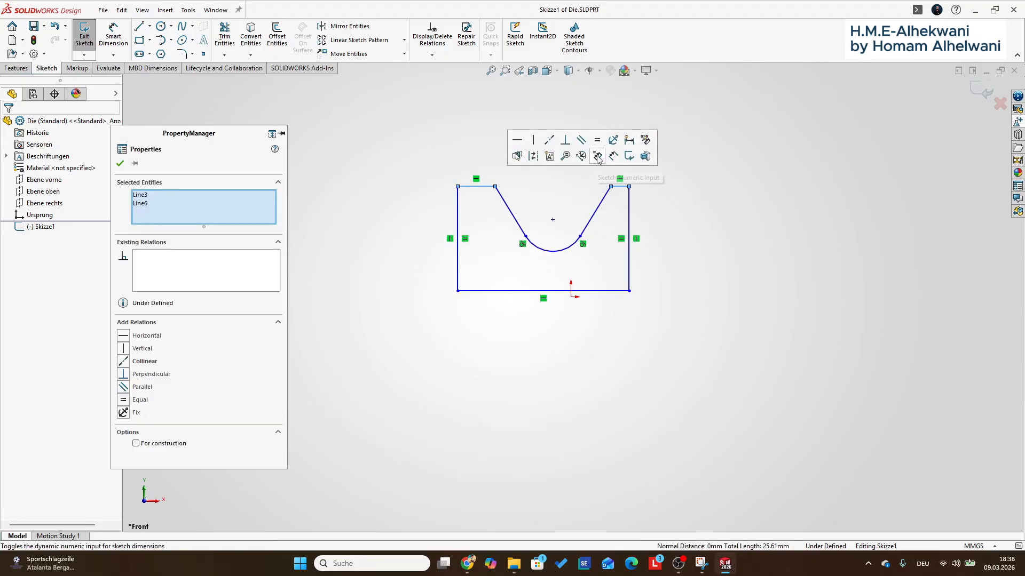
pyautogui.click(598, 155)
pyautogui.keyDown('ctrl'); pyautogui.click(516, 220); pyautogui.keyUp('ctrl')
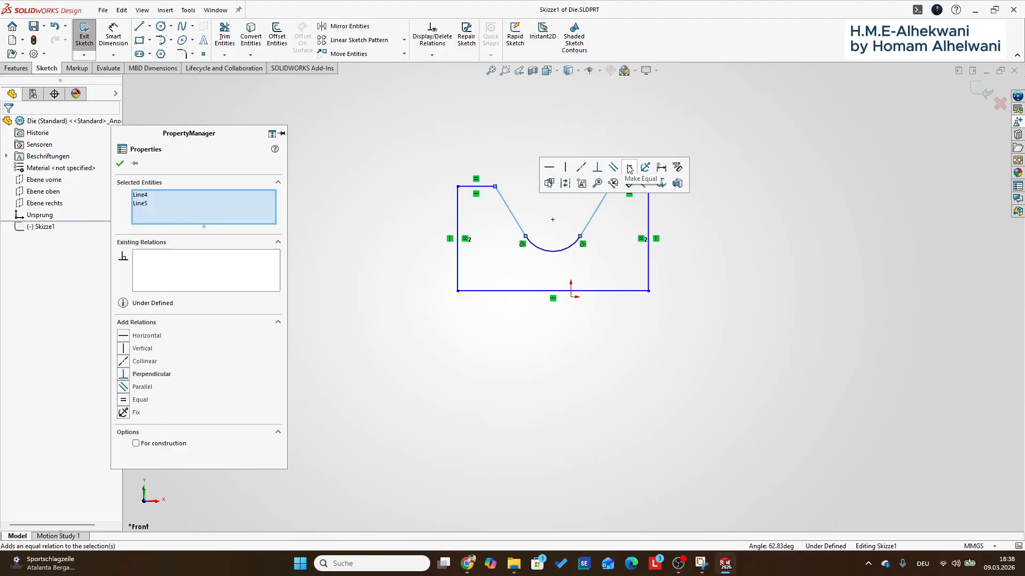
pyautogui.click(636, 186)
# - Constrain the midpoint of the profile's bottom line to the sketch origin
pyautogui.click(552, 292)
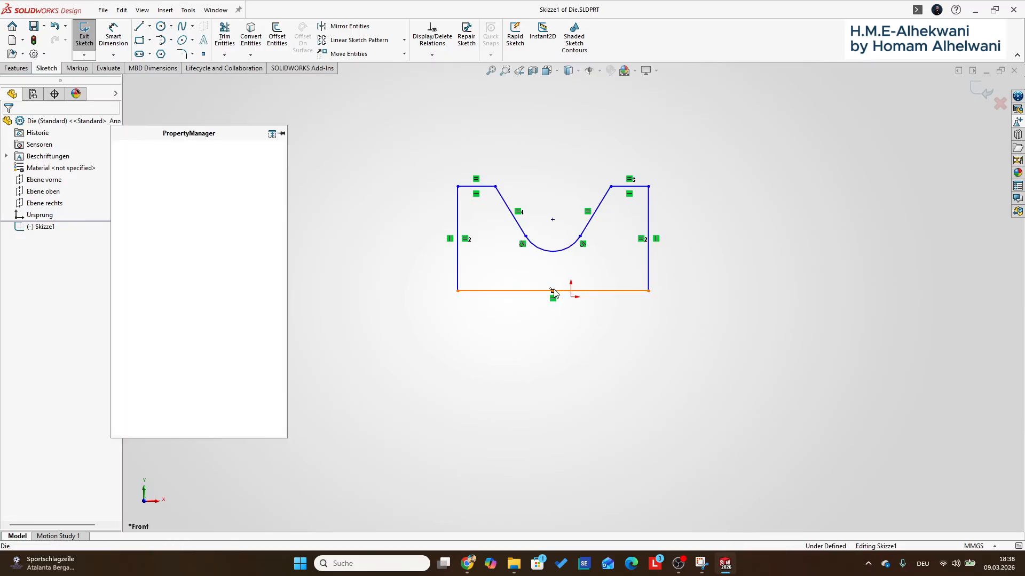
pyautogui.click(552, 292)
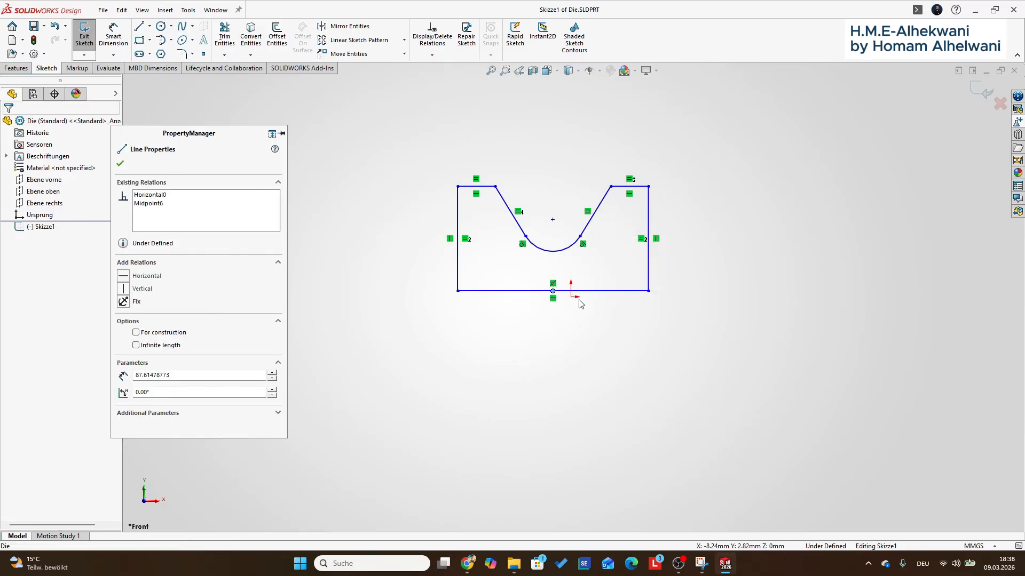
pyautogui.keyDown('ctrl'); pyautogui.click(571, 292); pyautogui.keyUp('ctrl')
pyautogui.click(657, 268)
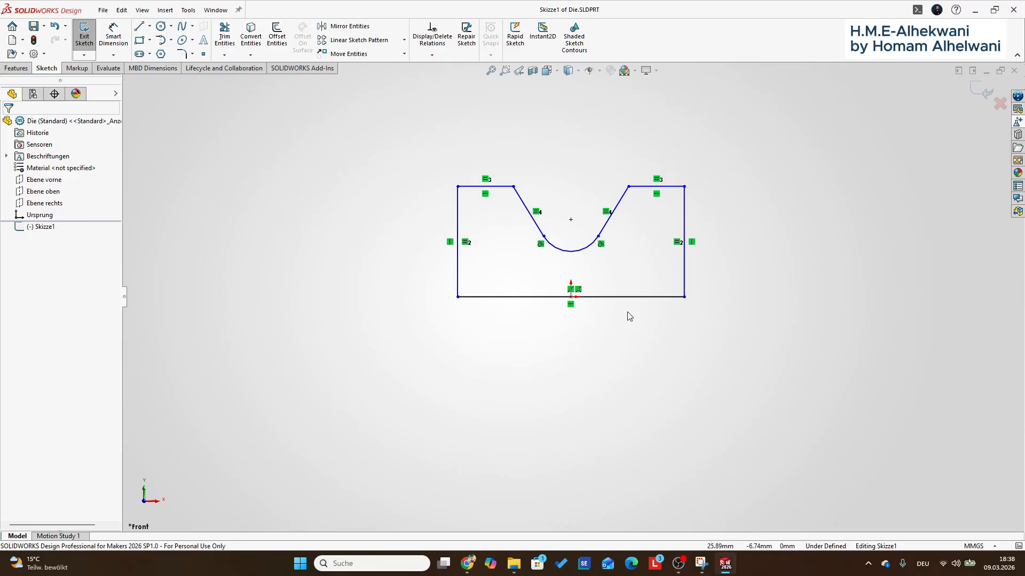
# - Dimension the profile's bottom line to 140 mm and its vertical side to 80 mm
pyautogui.click(113, 35)
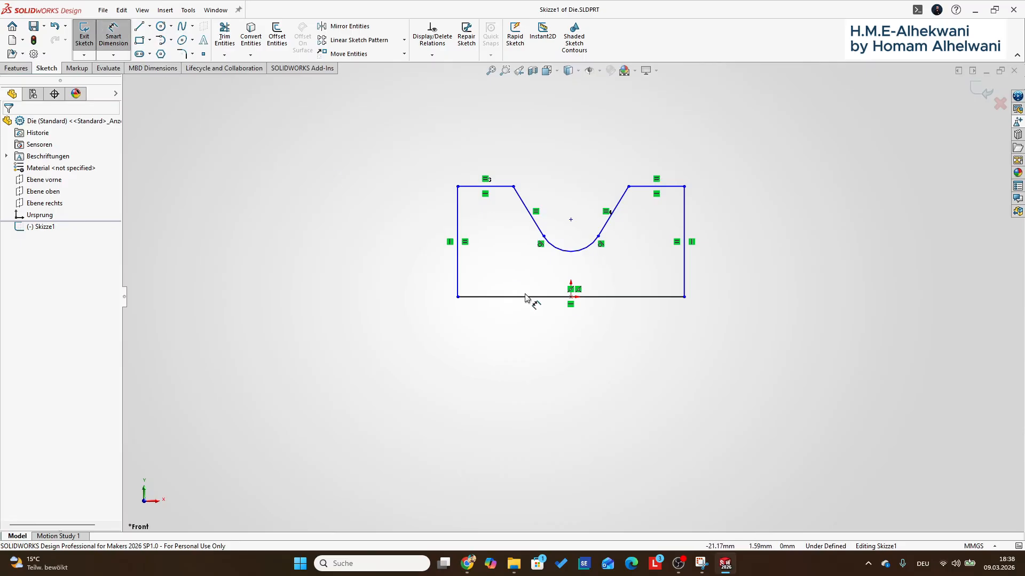
pyautogui.click(532, 296)
pyautogui.click(534, 336)
pyautogui.press('Return')
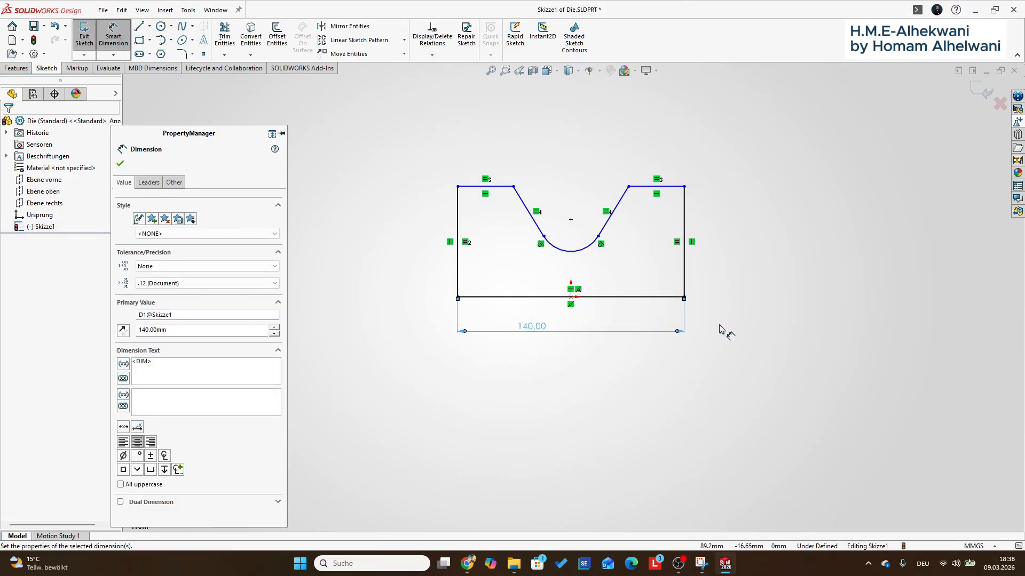
pyautogui.click(685, 264)
pyautogui.click(743, 259)
pyautogui.write('80')
pyautogui.press('Return')
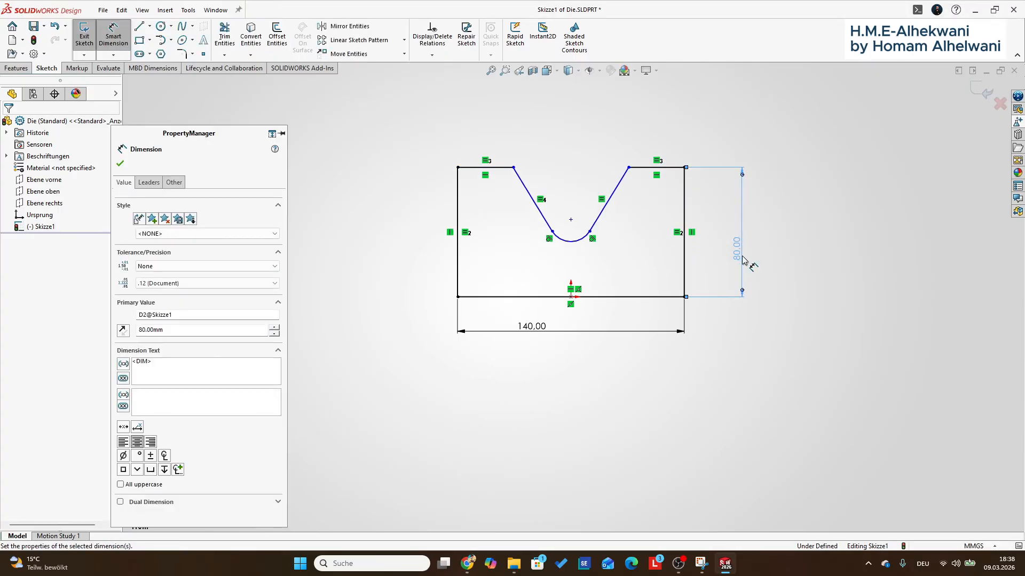
# - Dimension the groove's arc with a 25 mm radius and the angle between its slanted lines at 50°
pyautogui.click(583, 239)
pyautogui.click(579, 249)
pyautogui.write('25')
pyautogui.press('Return')
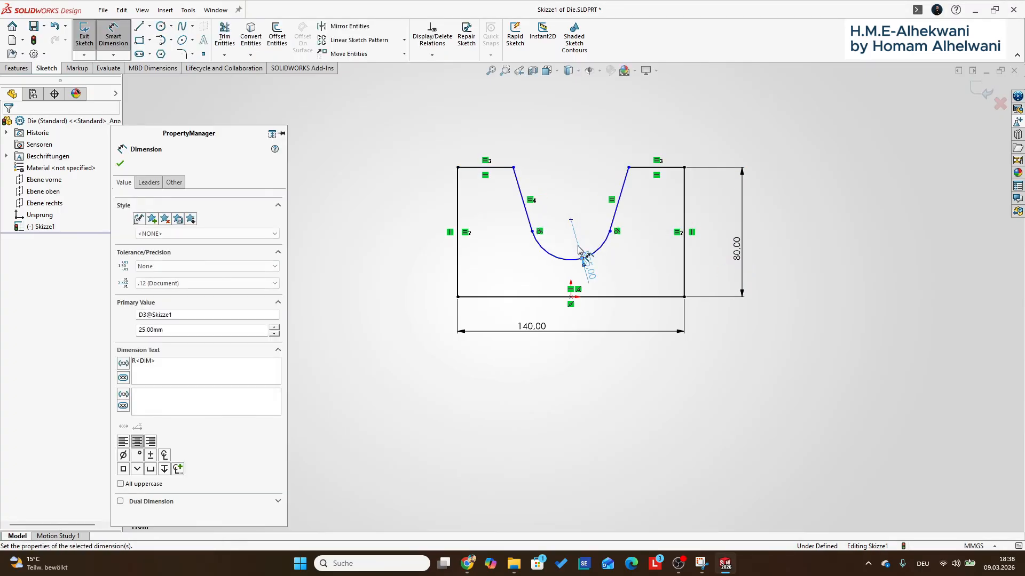
pyautogui.click(523, 200)
pyautogui.click(619, 199)
pyautogui.click(549, 141)
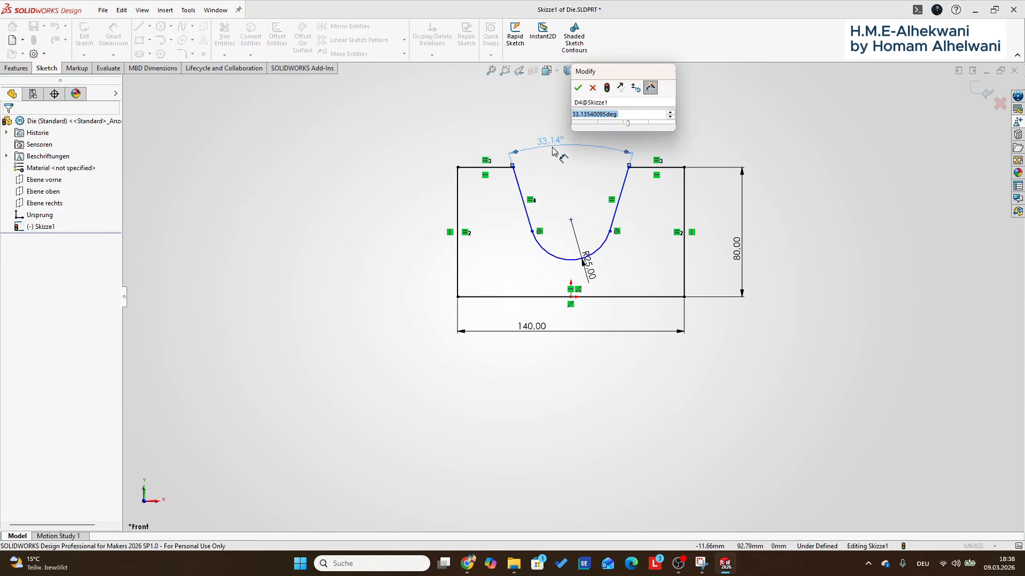
pyautogui.write('50')
pyautogui.press('Return')
# - Dimension the short top line beside the groove to 30 mm and finish the sketch
pyautogui.click(662, 167)
pyautogui.click(665, 114)
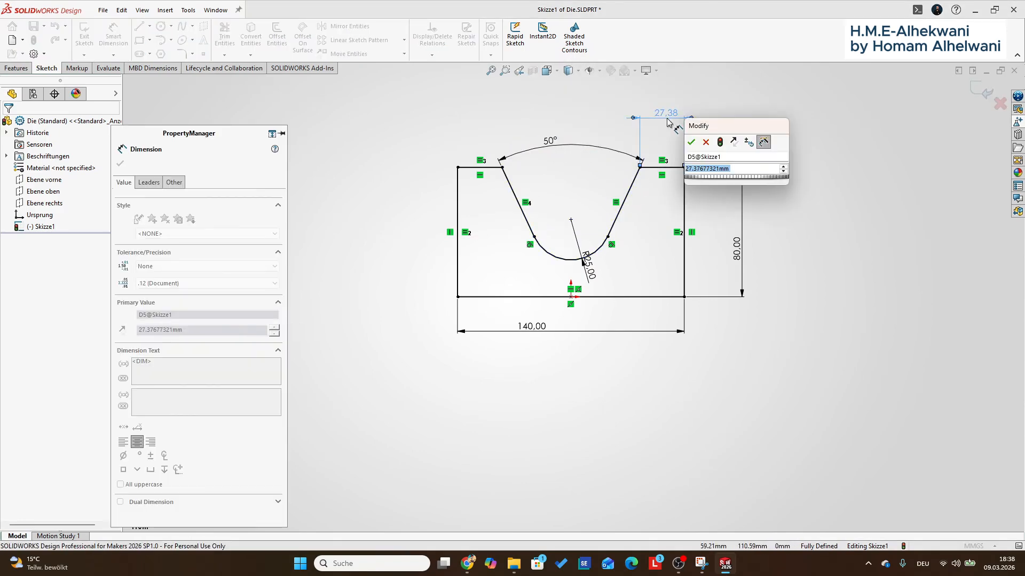
pyautogui.write('30')
pyautogui.press('Return')
pyautogui.click(119, 164)
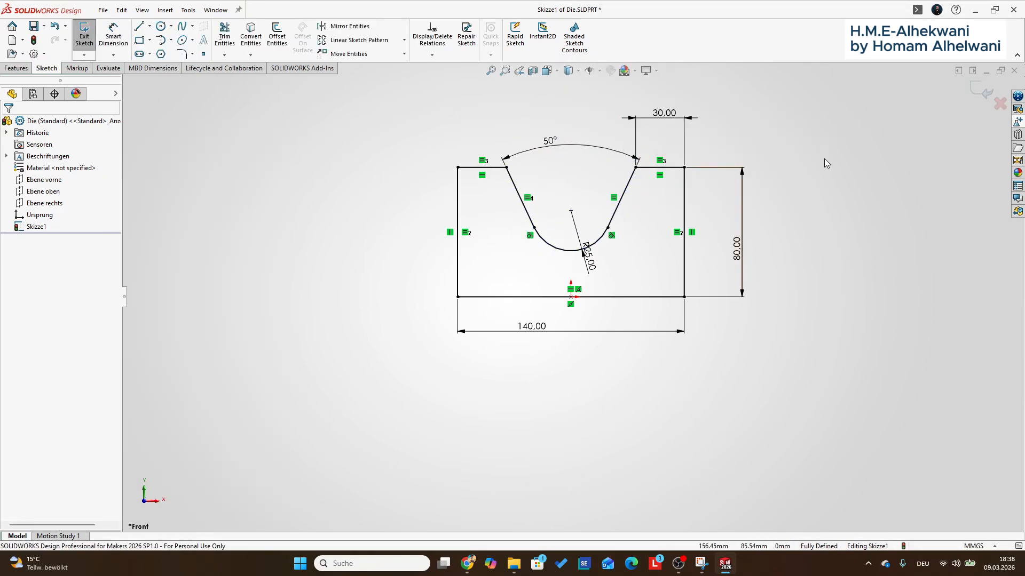
pyautogui.click(84, 36)
# - Extrude the profile 30 mm from the sketch plane as a boss using the Mid Plane end condition
pyautogui.moveTo(366, 169)
pyautogui.mouseDown(button='middle')
pyautogui.moveTo(303, 162)
pyautogui.moveTo(348, 198)
pyautogui.mouseUp(button='middle')
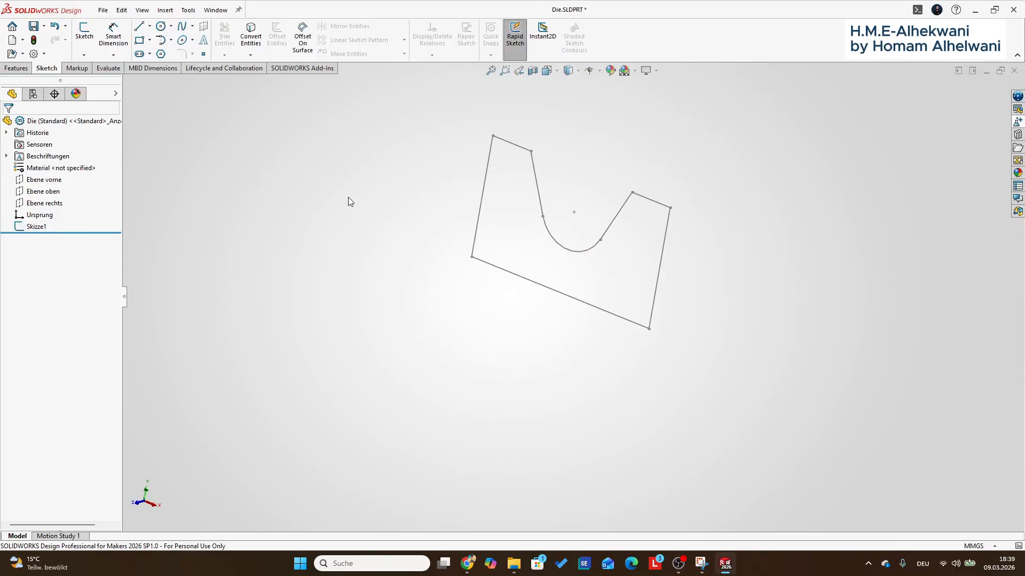
pyautogui.click(16, 68)
pyautogui.click(117, 36)
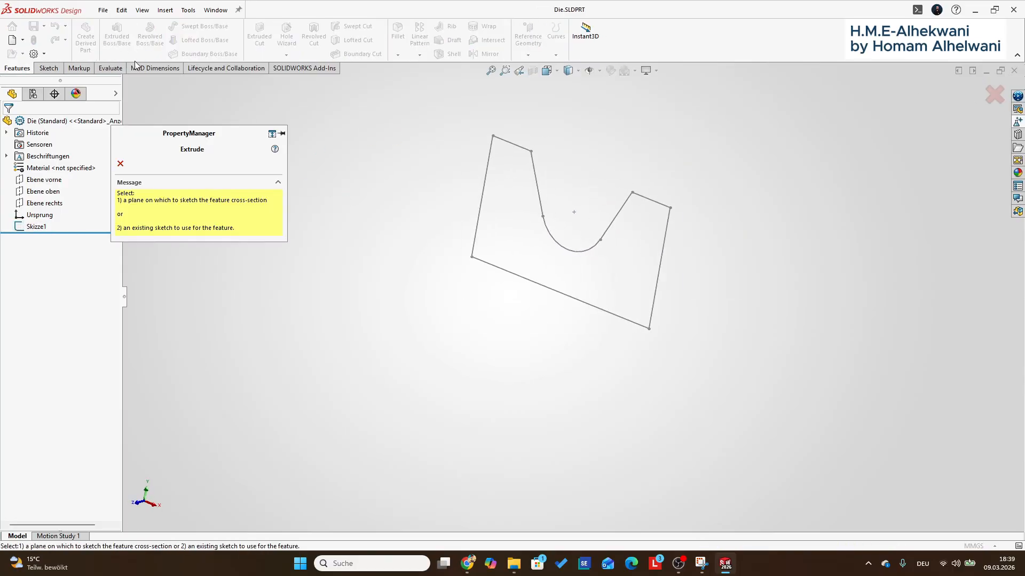
pyautogui.click(478, 236)
pyautogui.click(224, 195)
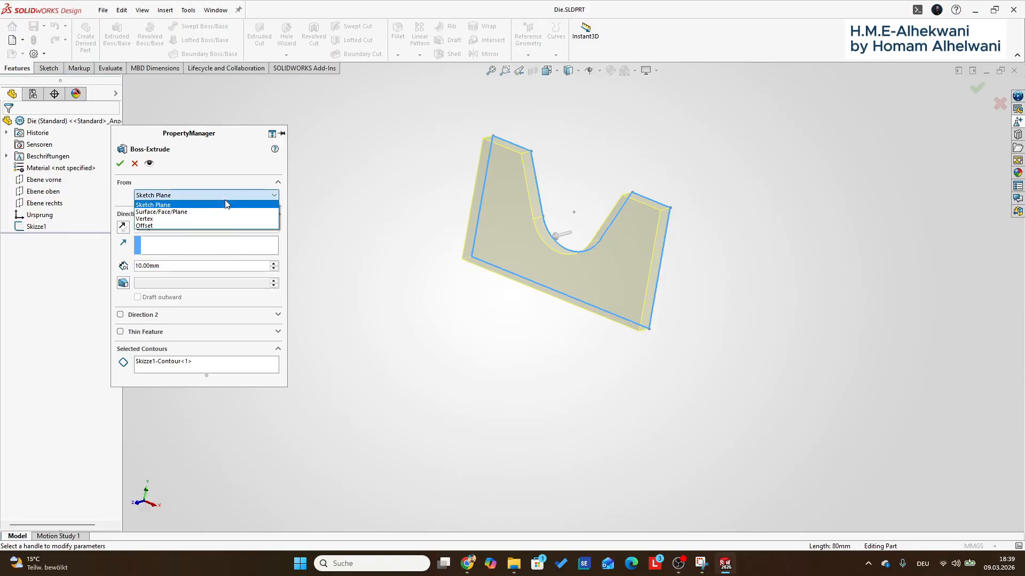
pyautogui.click(223, 203)
pyautogui.click(201, 227)
pyautogui.click(196, 272)
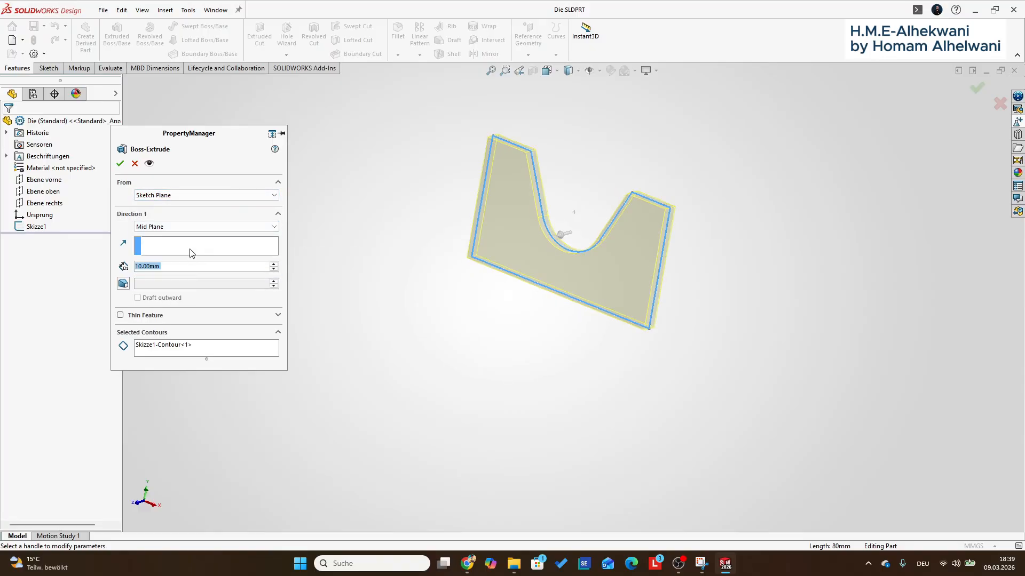
pyautogui.click(120, 164)
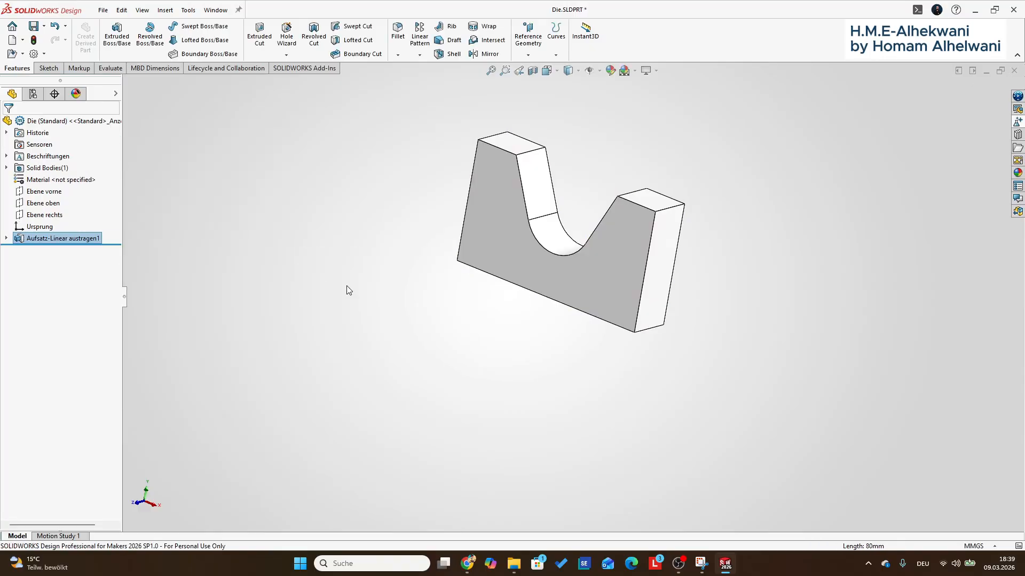
# - Fillet the two upper edges of the groove with a 10 mm radius
pyautogui.moveTo(533, 268); pyautogui.dragTo(516, 154, button='middle')
pyautogui.click(516, 155)
pyautogui.click(398, 33)
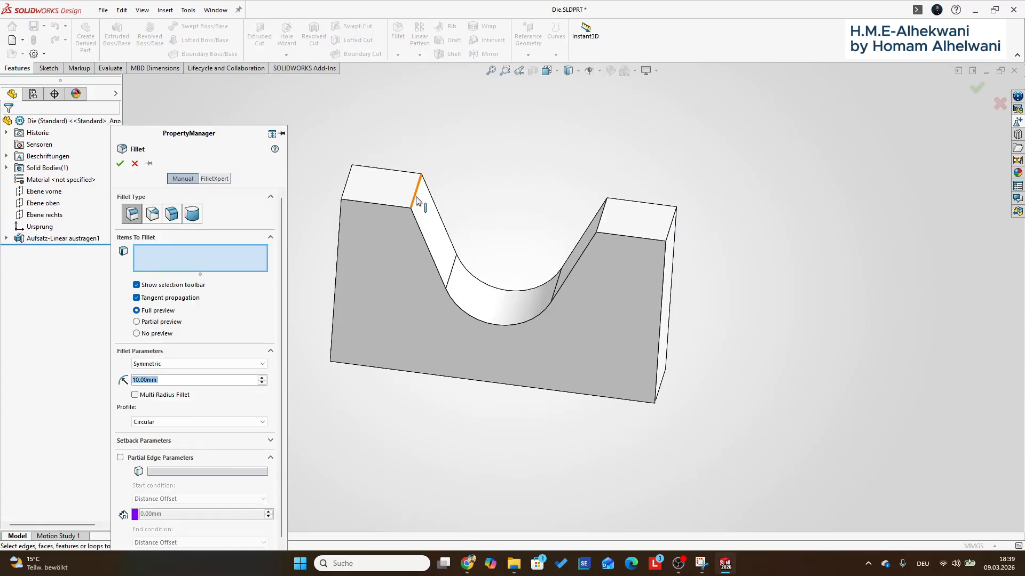
pyautogui.click(417, 193)
pyautogui.click(603, 222)
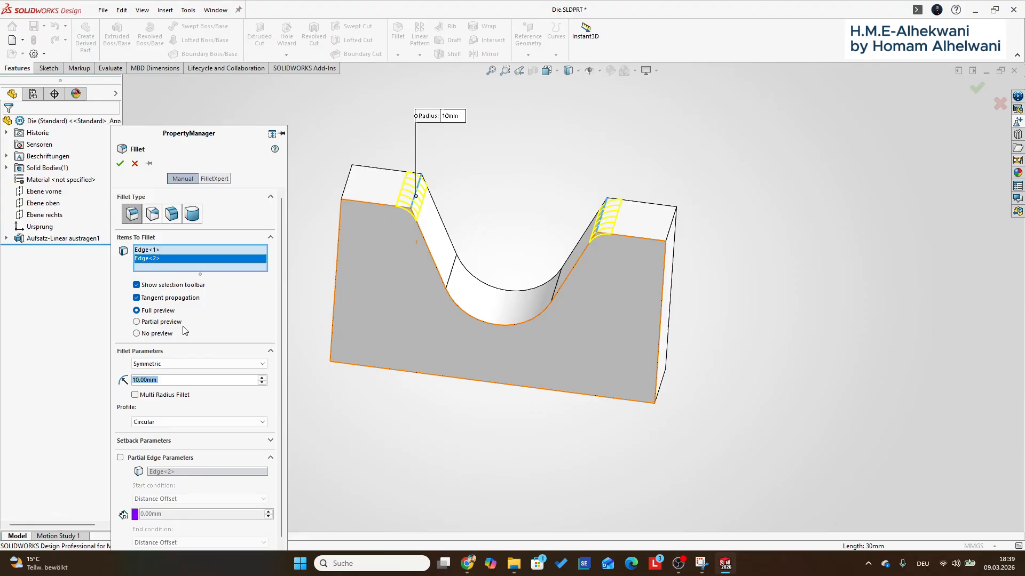
pyautogui.click(120, 163)
# - Apply a light blue-violet colour to the whole part and save the file
pyautogui.click(612, 71)
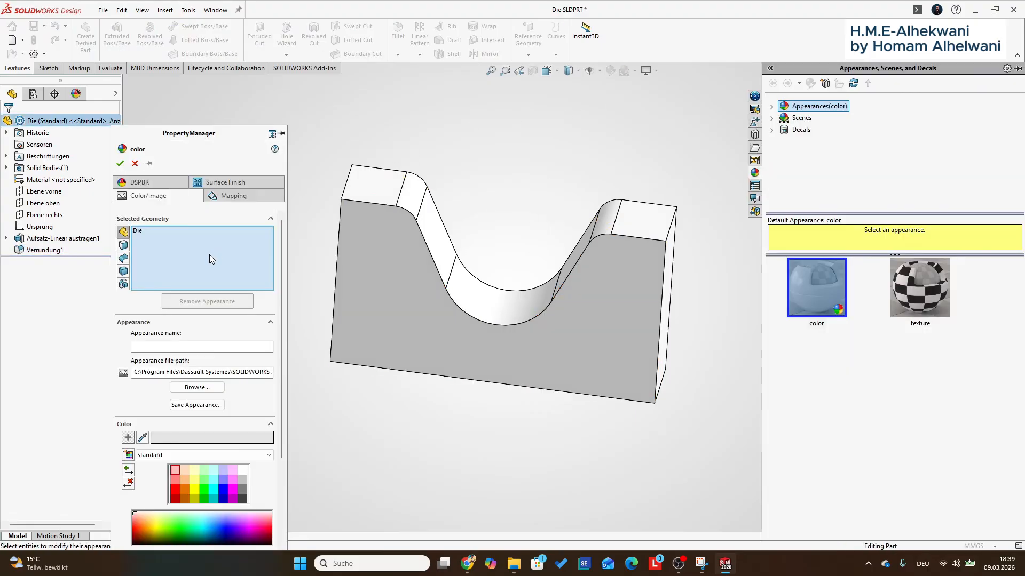
pyautogui.click(226, 489)
pyautogui.click(224, 481)
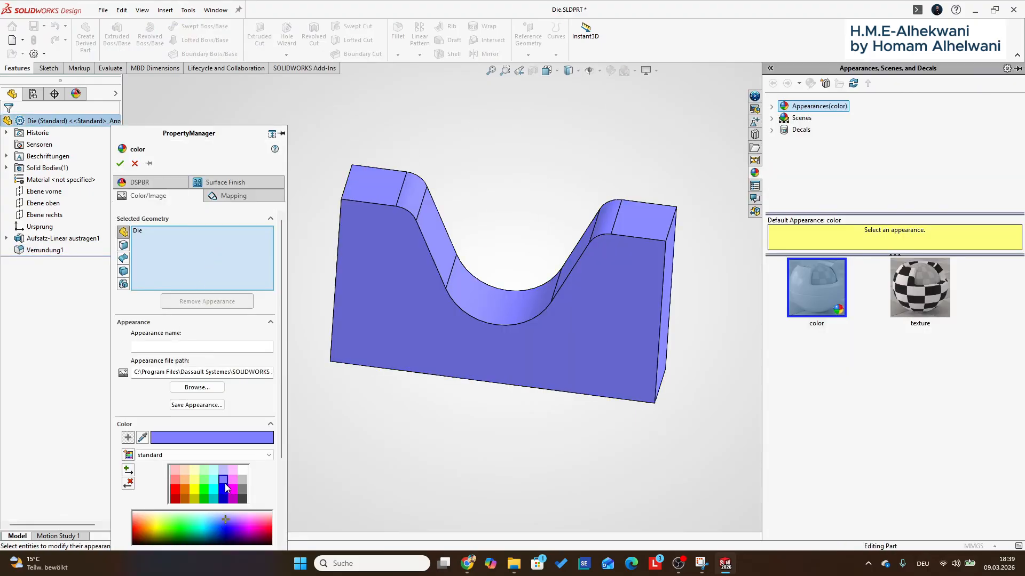
pyautogui.click(120, 164)
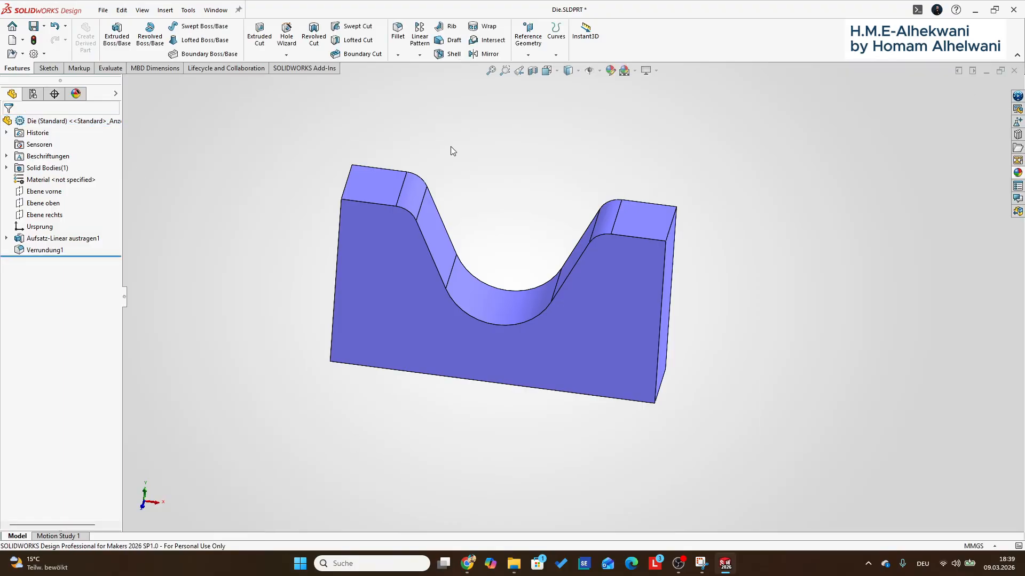
pyautogui.moveTo(450, 147); pyautogui.dragTo(707, 188, button='middle')
pyautogui.hotkey('ctrl', 's')
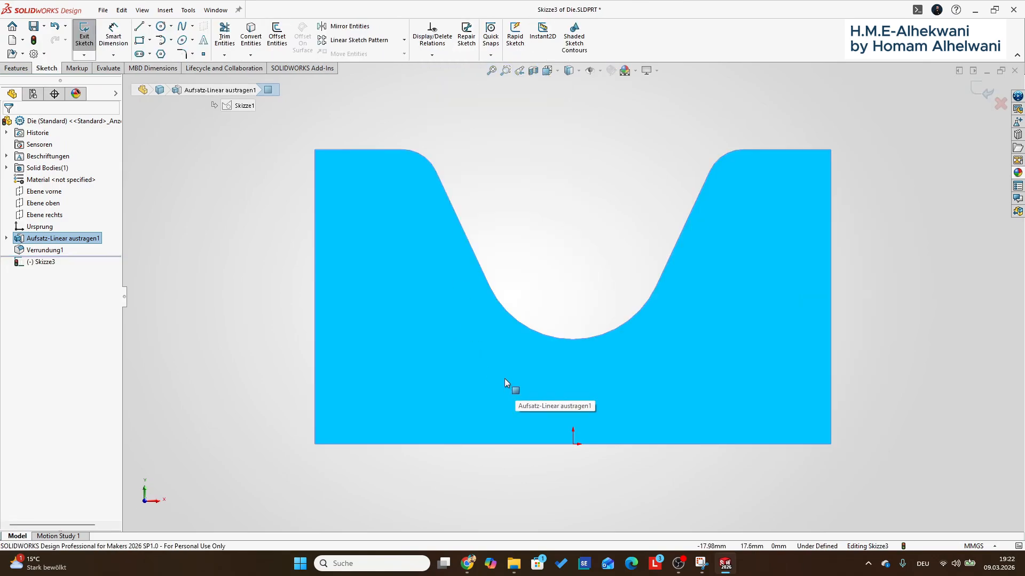
# - Add the maker's brand name as sketch text on the die's front face
pyautogui.click(204, 40)
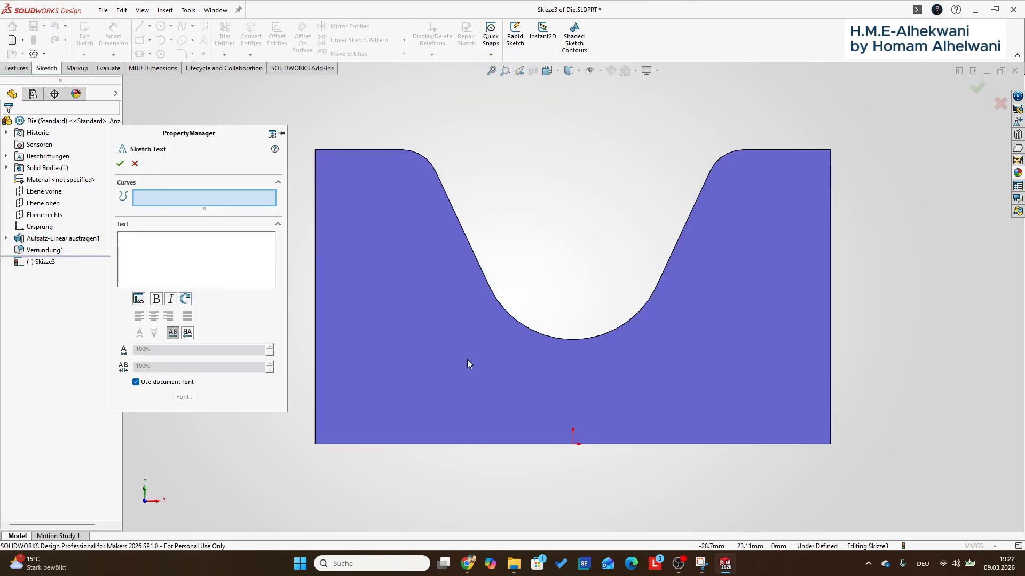
pyautogui.doubleClick(187, 242)
pyautogui.click(155, 300)
# - Override the document font for the sketch text with Century Gothic, style Fett, at a height of 6 mm
pyautogui.click(136, 382)
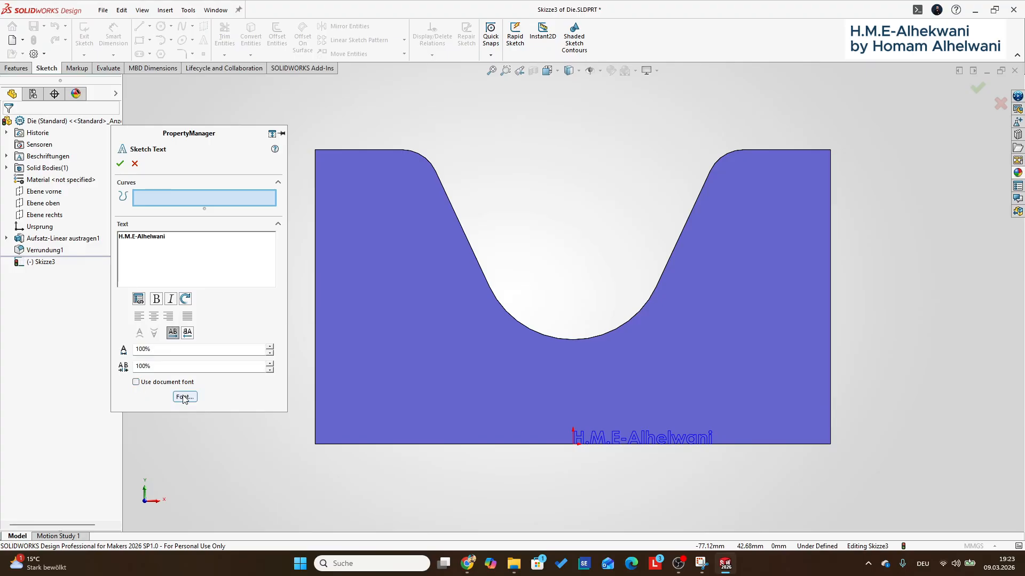
pyautogui.click(184, 397)
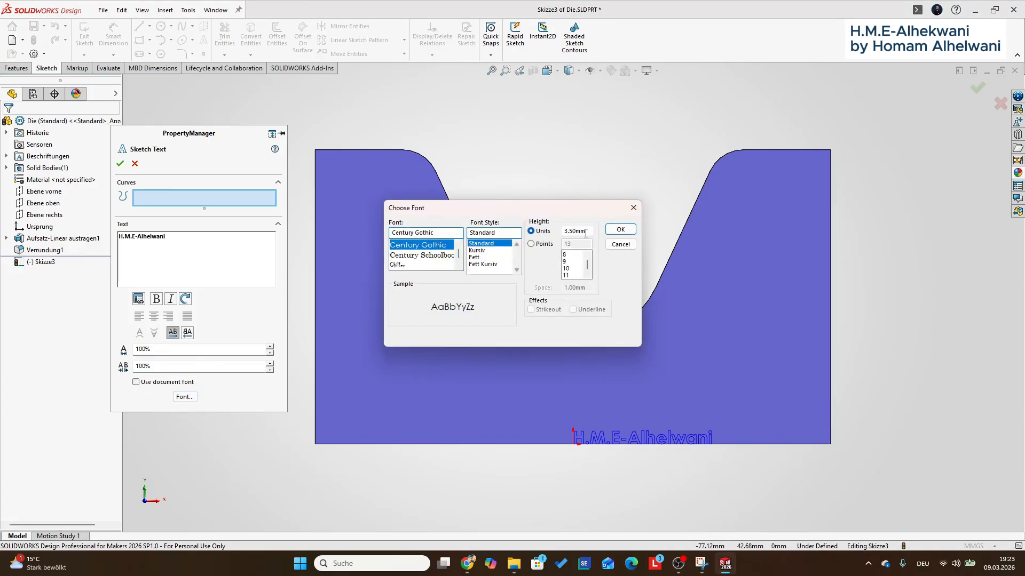
pyautogui.click(491, 258)
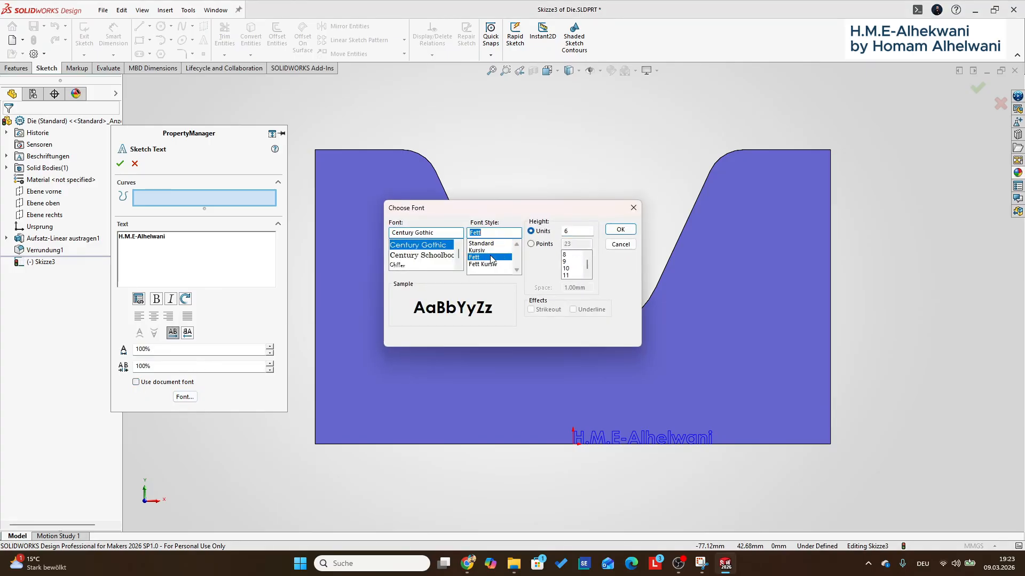
pyautogui.click(620, 230)
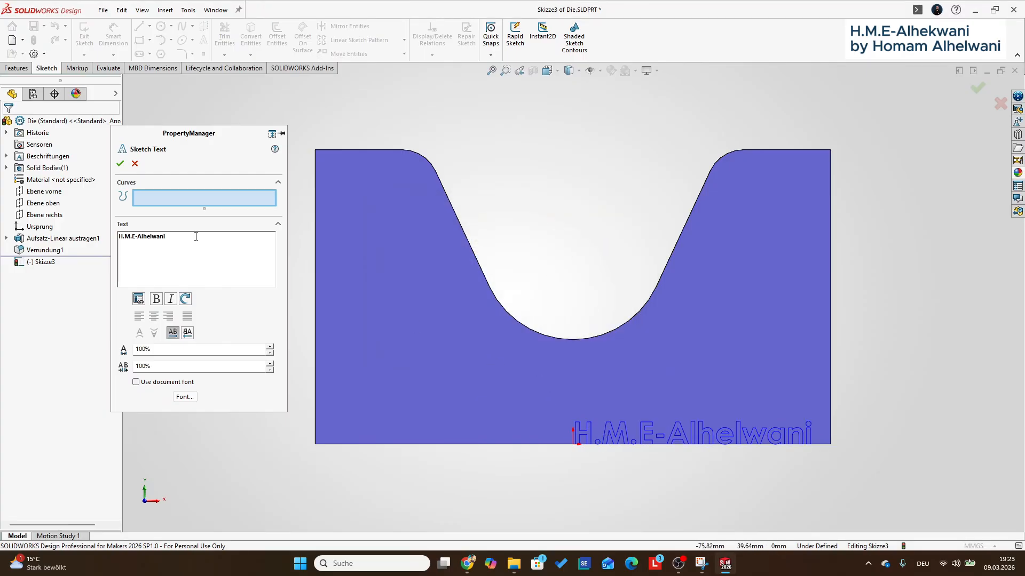
pyautogui.click(124, 163)
# - Move the text below the groove and dimension its insertion point 39 mm from the die's left side edge
pyautogui.moveTo(572, 444)
pyautogui.mouseDown()
pyautogui.moveTo(505, 379)
pyautogui.moveTo(461, 385)
pyautogui.mouseUp()
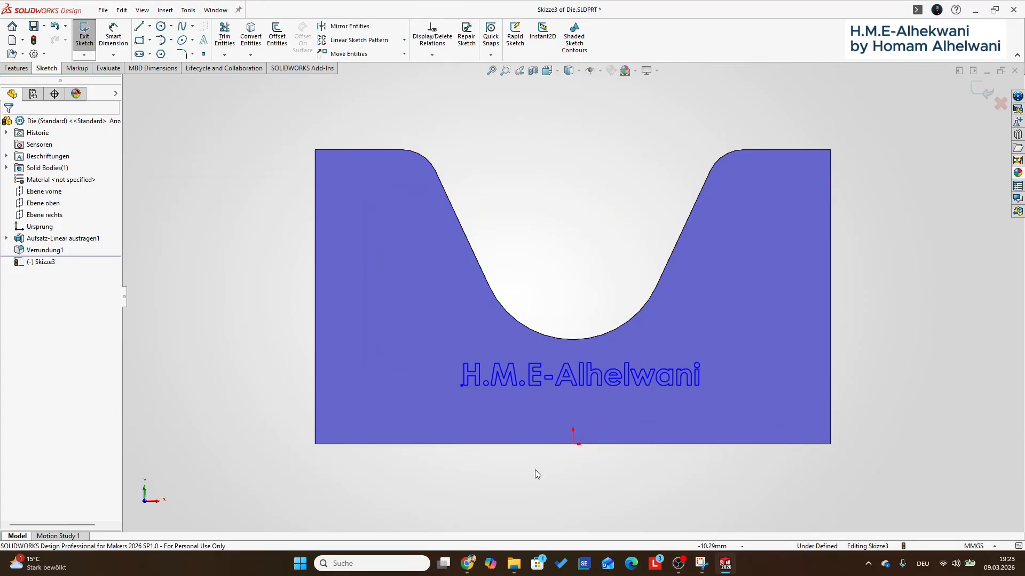
pyautogui.click(113, 35)
pyautogui.click(461, 385)
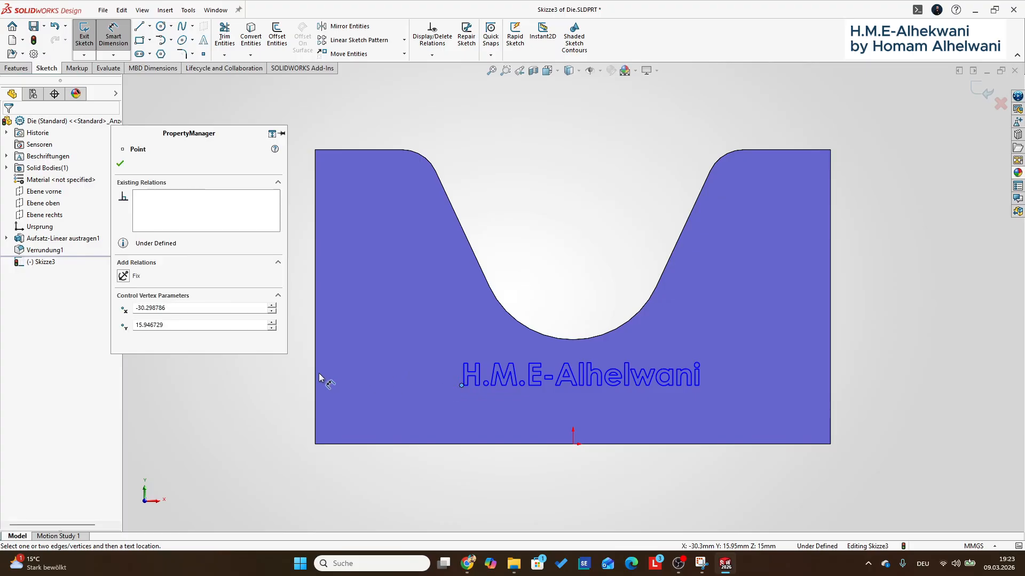
pyautogui.click(316, 375)
pyautogui.click(363, 476)
pyautogui.write('39')
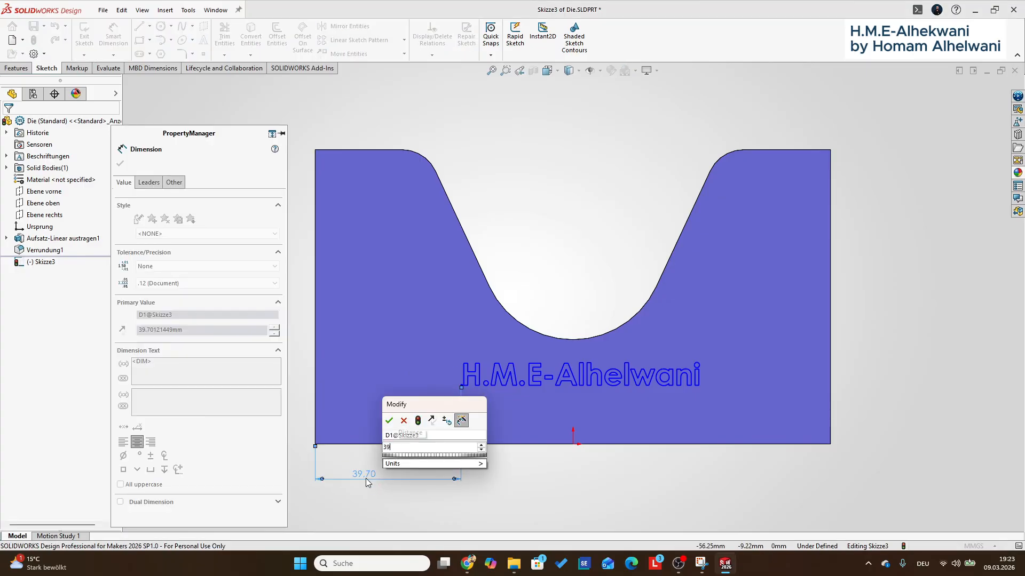
pyautogui.press('Return')
# - Dimension the text's insertion point 63 mm below the die's top edge
pyautogui.click(459, 386)
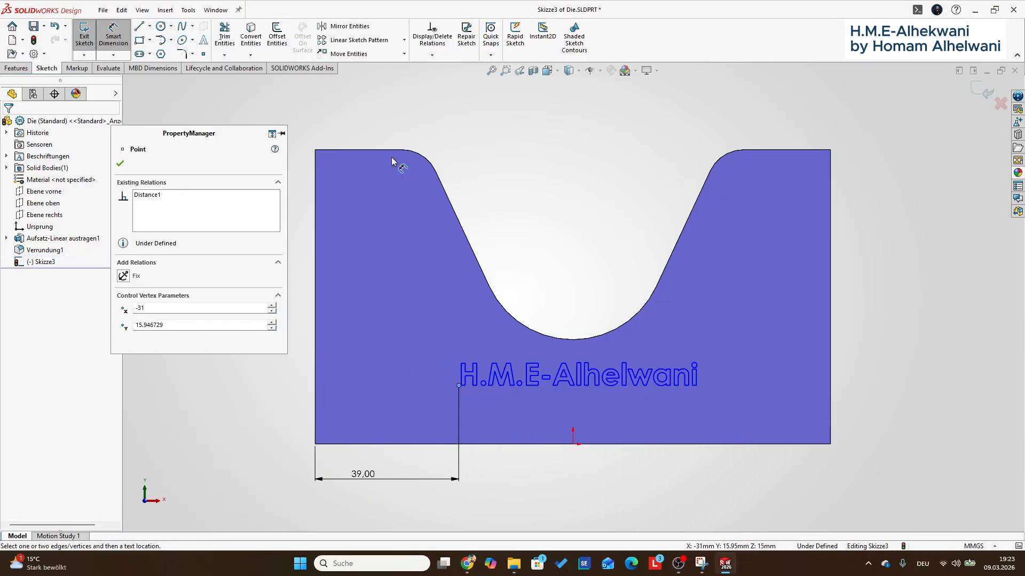
pyautogui.click(388, 156)
pyautogui.click(308, 214)
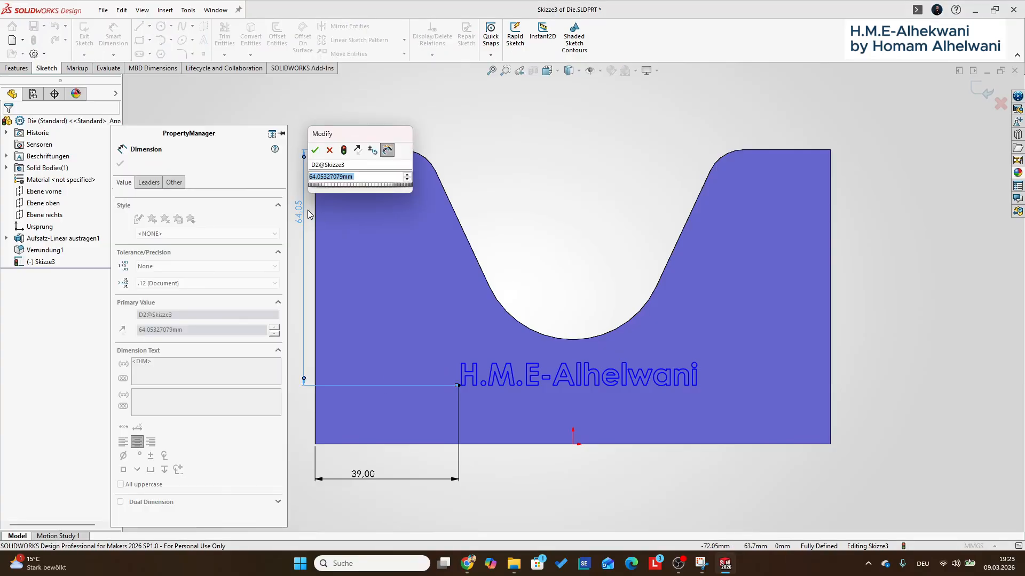
pyautogui.write('63')
pyautogui.press('Return')
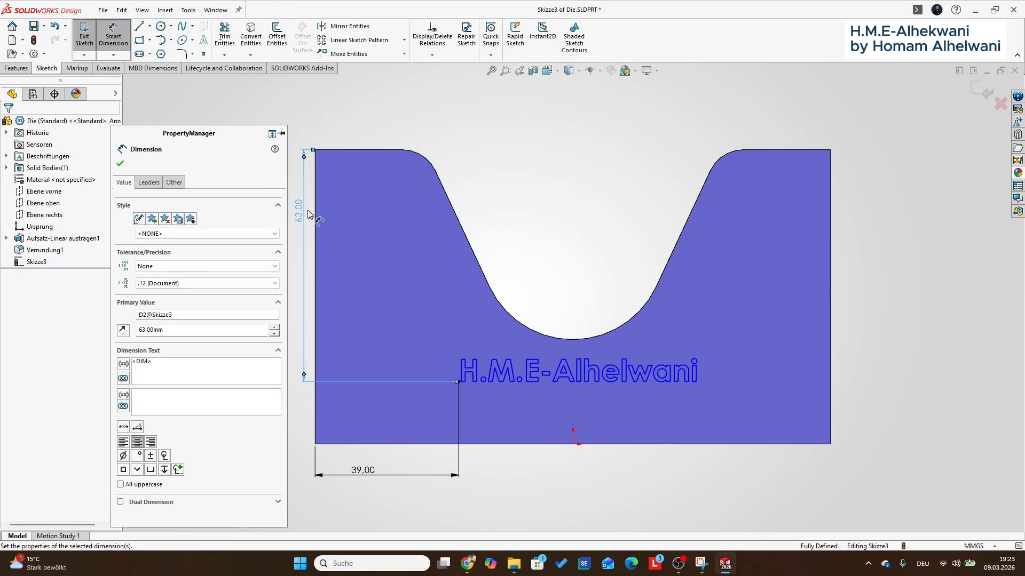
pyautogui.press('Escape')
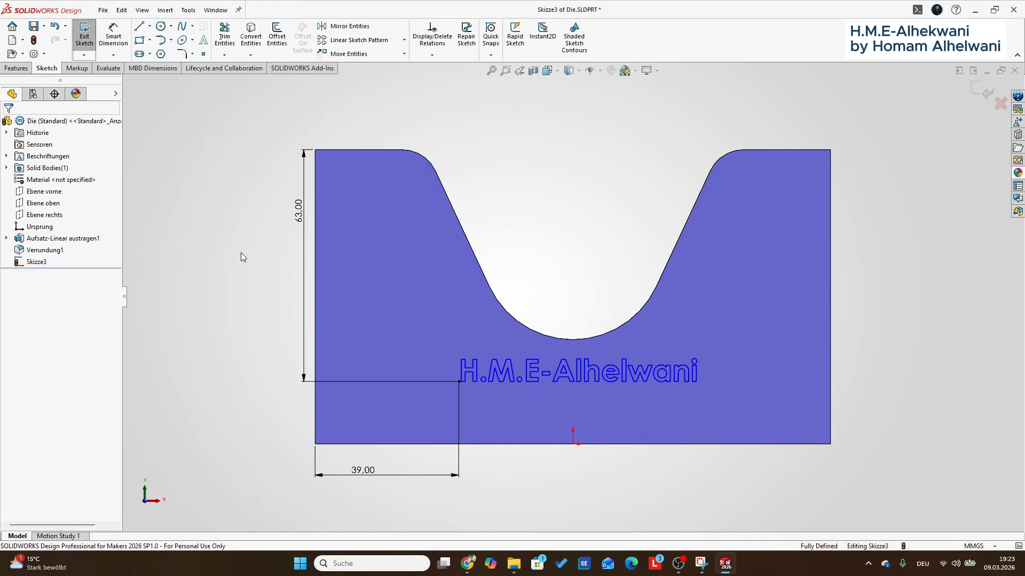
# - Add a second sketch text "Engineering Office", overriding the document font with Century Gothic, style Standard, at a height of 5.3 mm
pyautogui.doubleClick(507, 377)
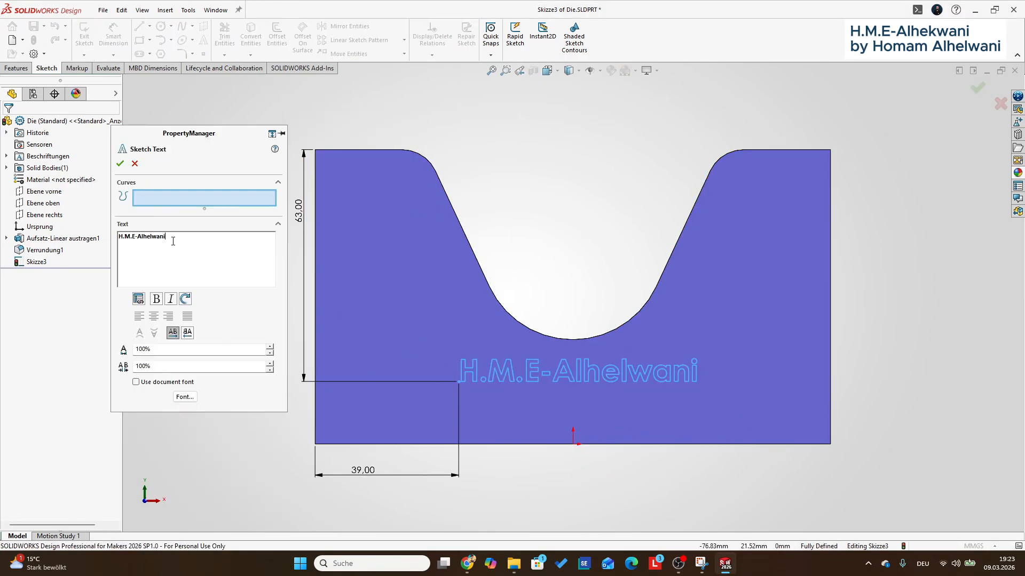
pyautogui.click(120, 163)
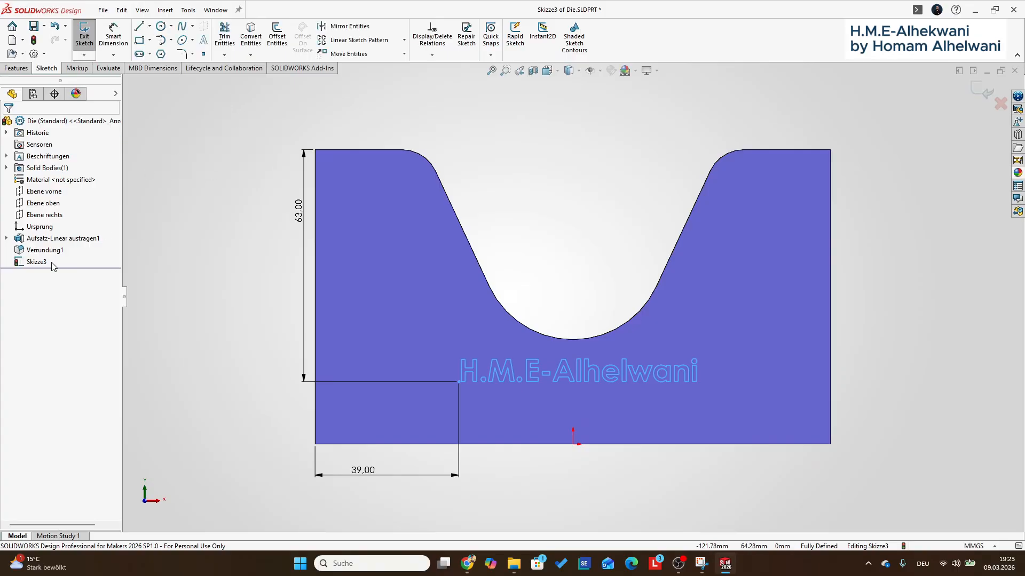
pyautogui.click(204, 39)
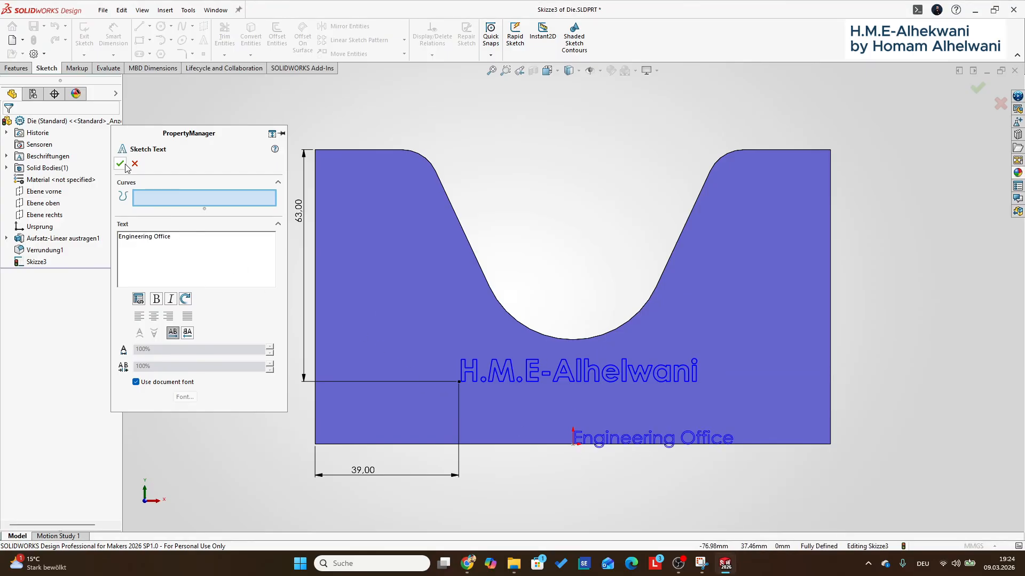
pyautogui.click(136, 382)
pyautogui.click(184, 397)
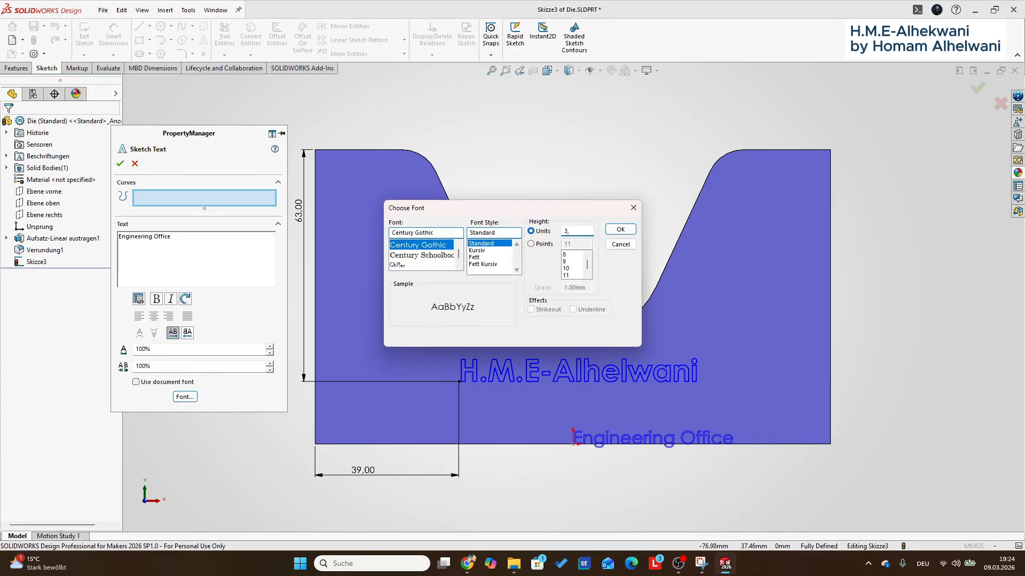
pyautogui.click(620, 230)
pyautogui.click(120, 164)
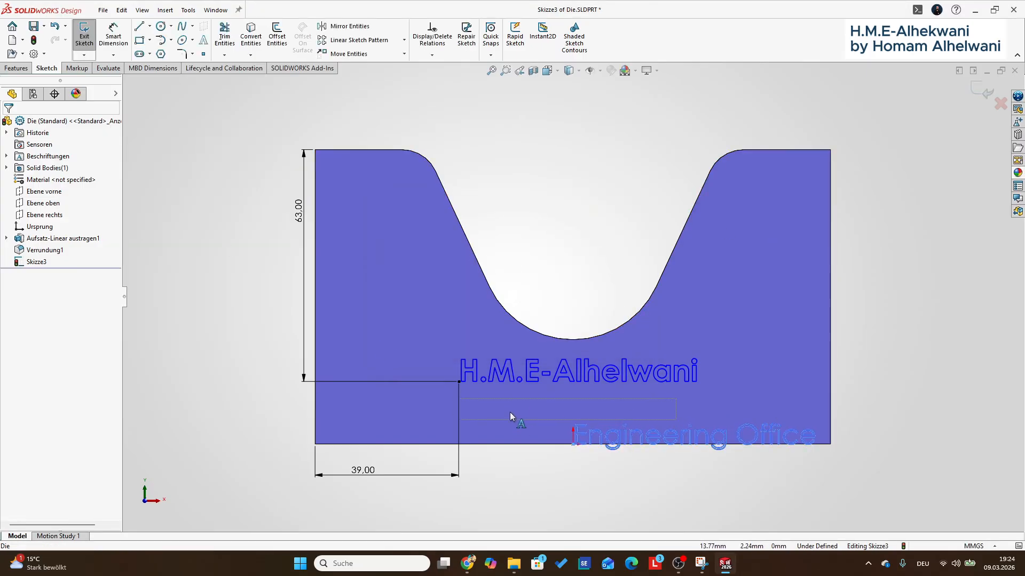
# - Move the second text line below the brand name and align the two insertion points with a vertical relation
pyautogui.moveTo(511, 411); pyautogui.dragTo(511, 412)
pyautogui.scroll(-3, 468, 430)
pyautogui.click(457, 411)
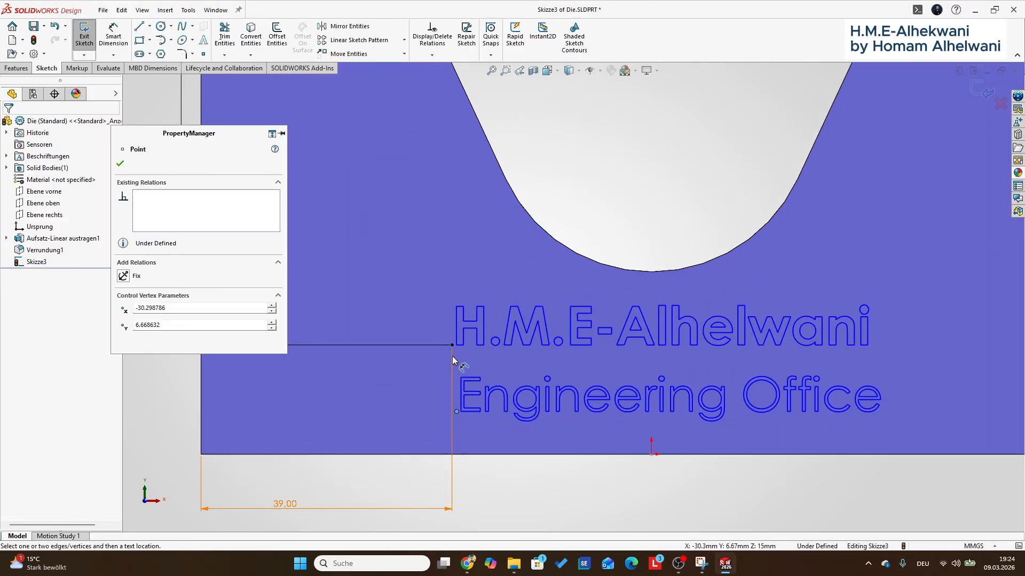
pyautogui.keyDown('ctrl'); pyautogui.click(452, 345); pyautogui.keyUp('ctrl')
pyautogui.click(504, 299)
pyautogui.click(556, 463)
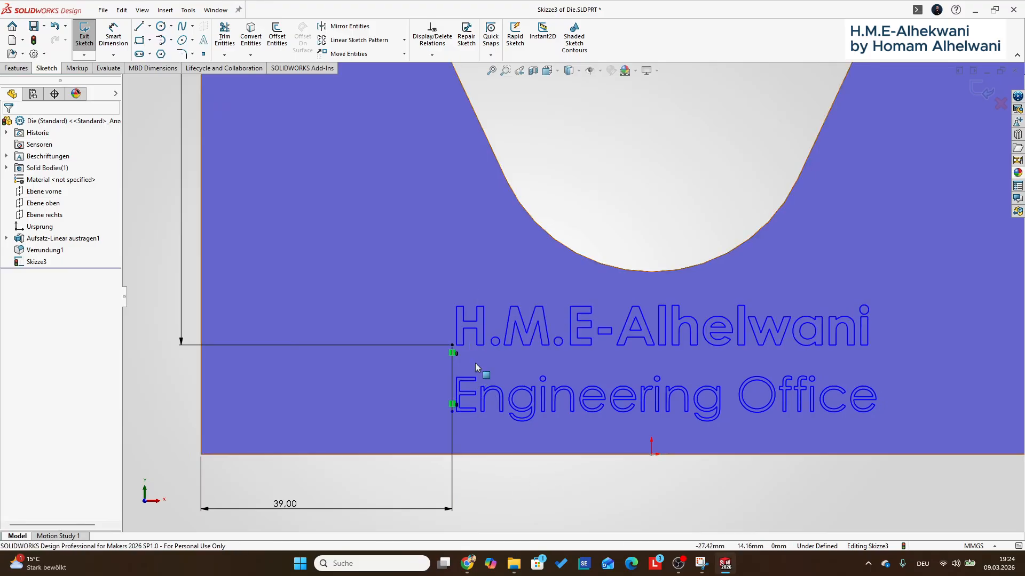
# - Dimension the vertical distance between the two text insertion points at 9 mm
pyautogui.scroll(-2, 476, 359)
pyautogui.press('d')
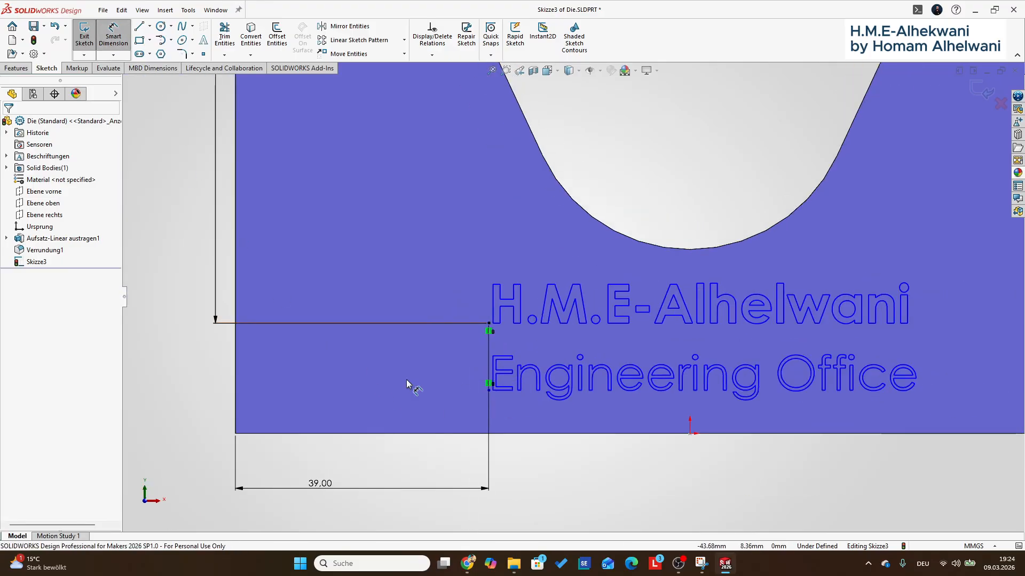
pyautogui.scroll(-2, 487, 388)
pyautogui.click(507, 375)
pyautogui.click(508, 234)
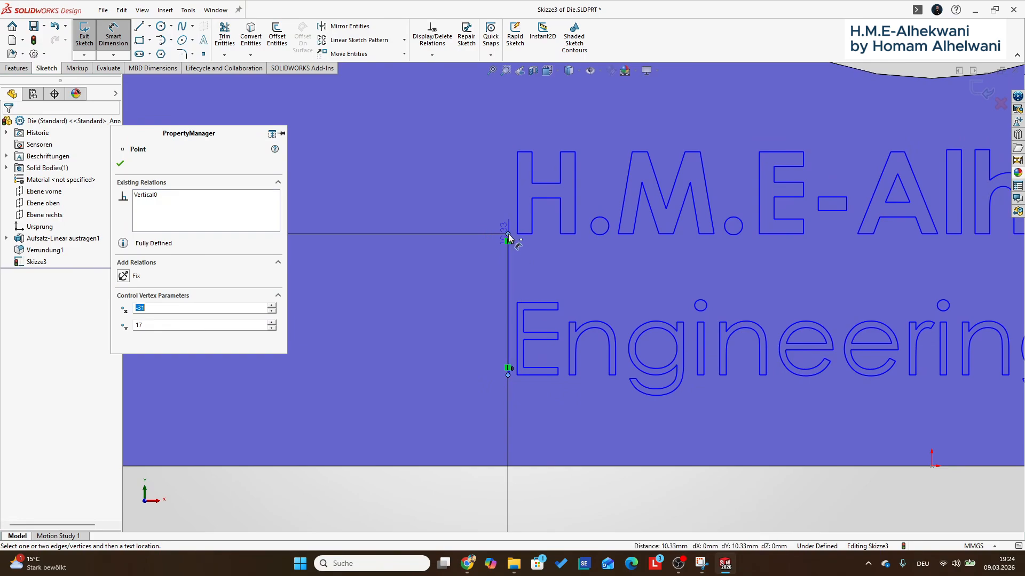
pyautogui.click(441, 298)
pyautogui.write('9')
pyautogui.press('Return')
pyautogui.scroll(4, 480, 310)
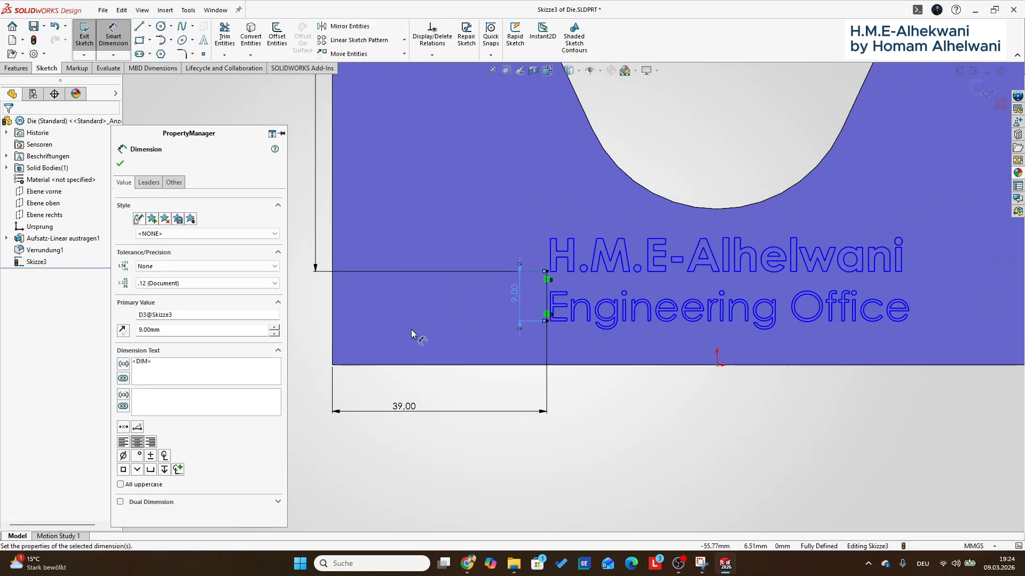
# - Reduce the spacing between the two text insertion points to 8.5 mm
pyautogui.scroll(-2, 640, 320)
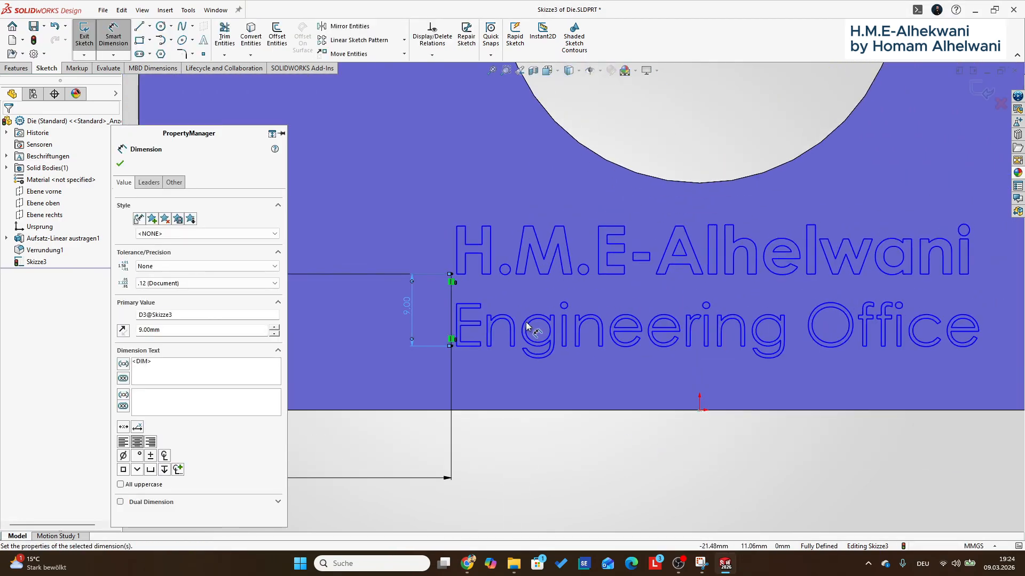
pyautogui.press('Escape')
pyautogui.doubleClick(410, 310)
pyautogui.write('8.5')
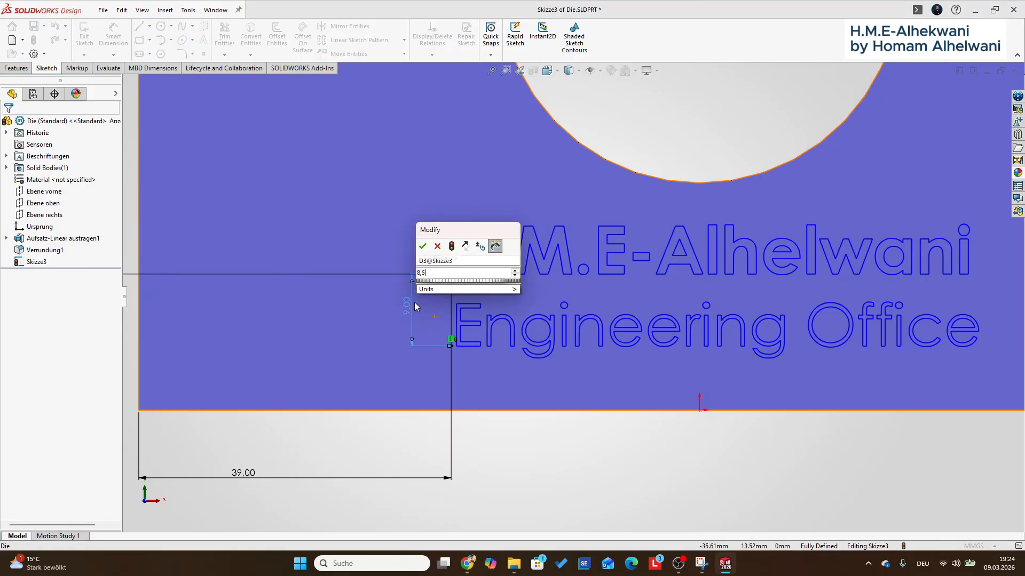
pyautogui.press('Return')
pyautogui.press('Escape')
# - Fine-tune the font height of the "Engineering Office" text so its width better matches the brand name above
pyautogui.doubleClick(501, 327)
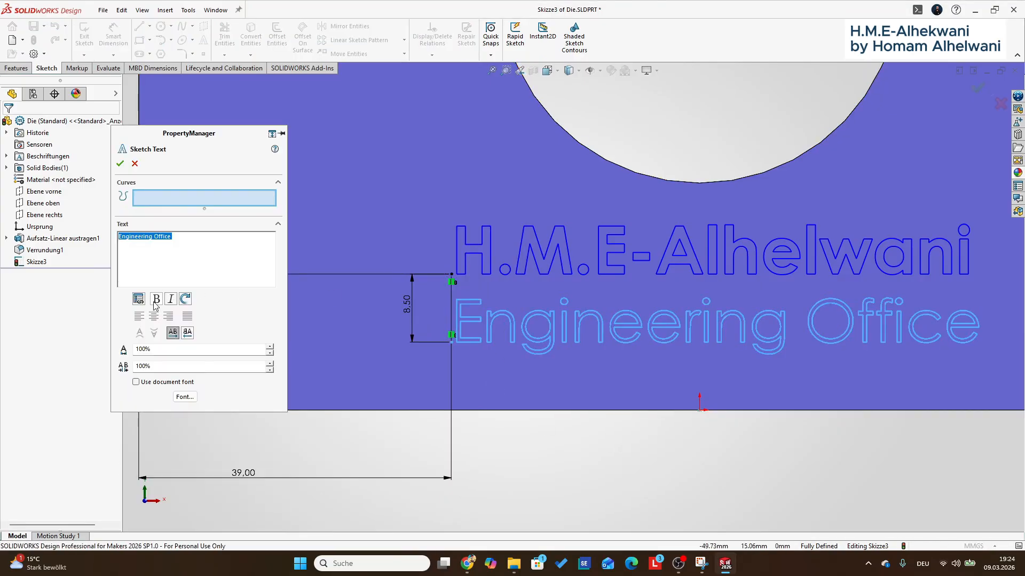
pyautogui.click(185, 396)
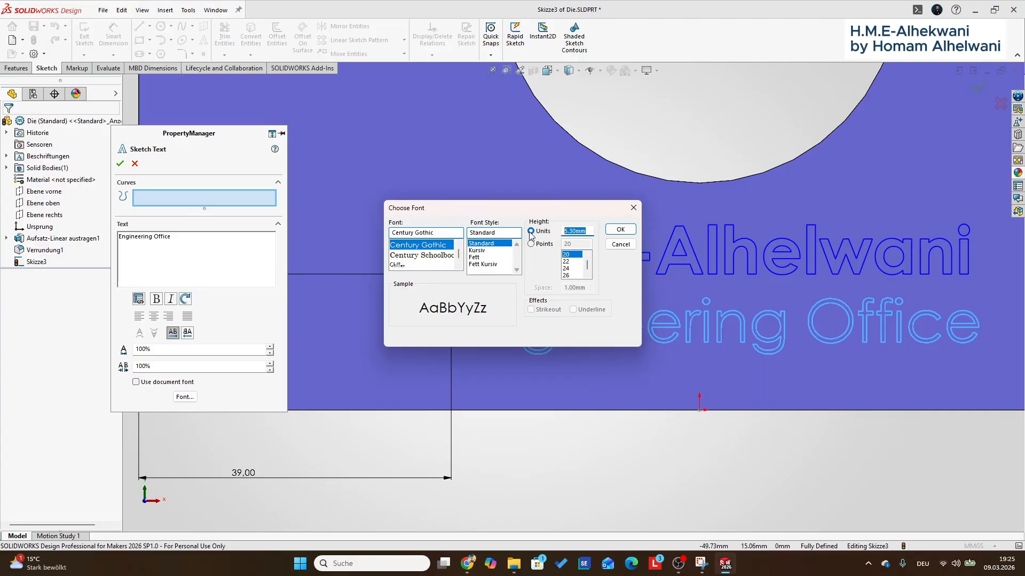
pyautogui.press('Return')
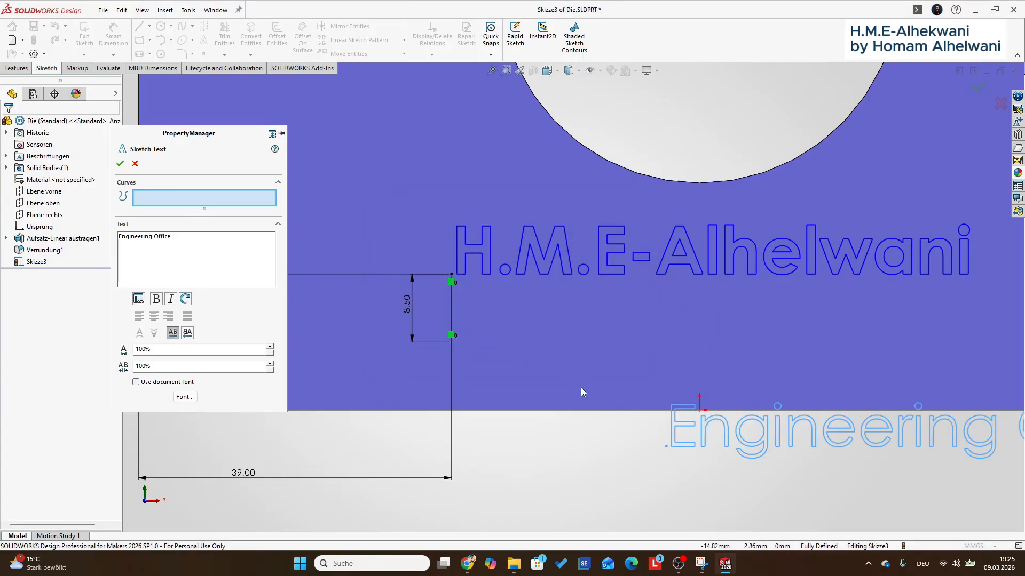
pyautogui.click(134, 165)
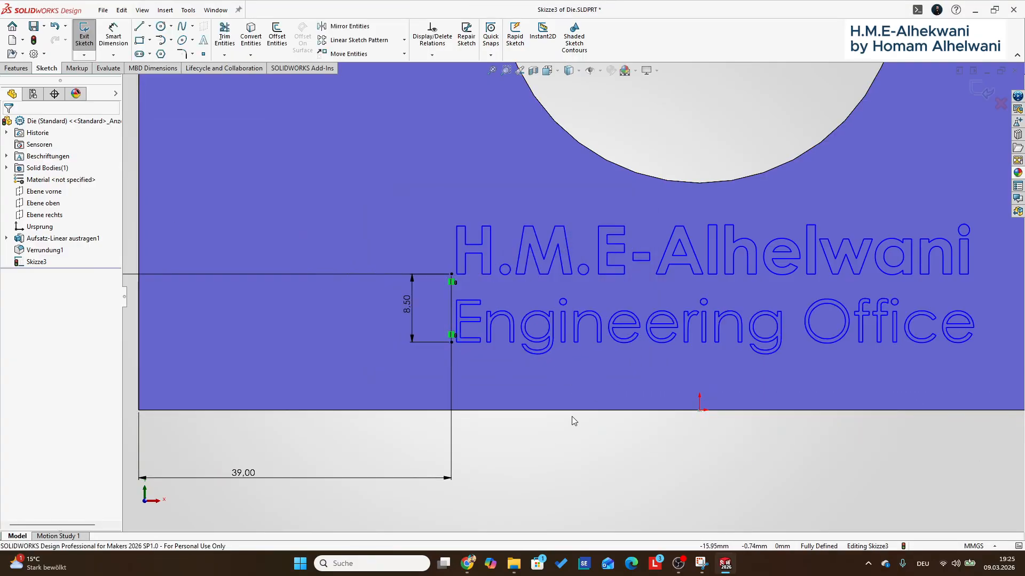
# - Sketch a corner rectangle about 75 mm by 22 mm around both text lines
pyautogui.scroll(2, 574, 296)
pyautogui.click(139, 40)
pyautogui.click(465, 227)
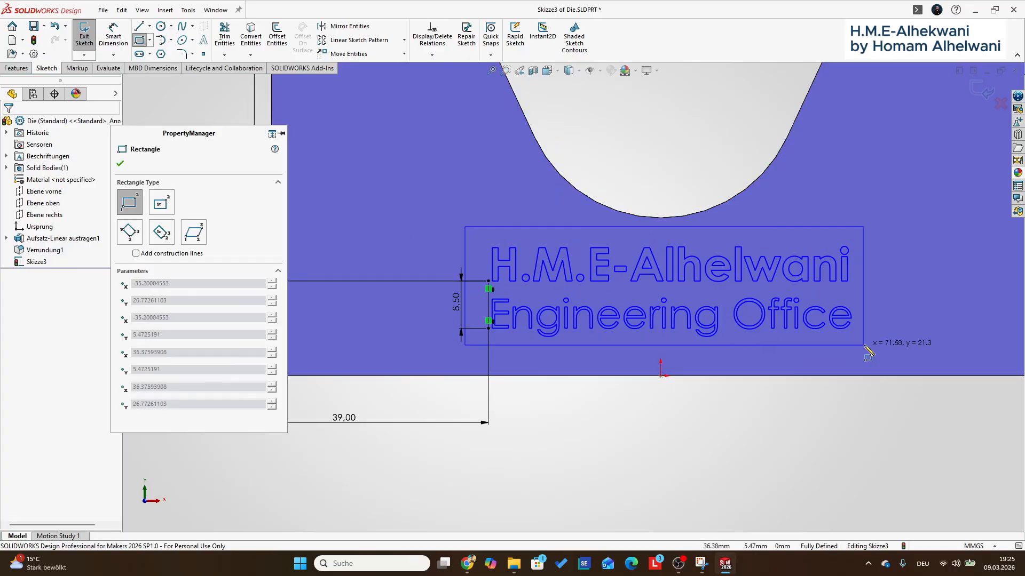
pyautogui.click(880, 348)
pyautogui.press('Escape')
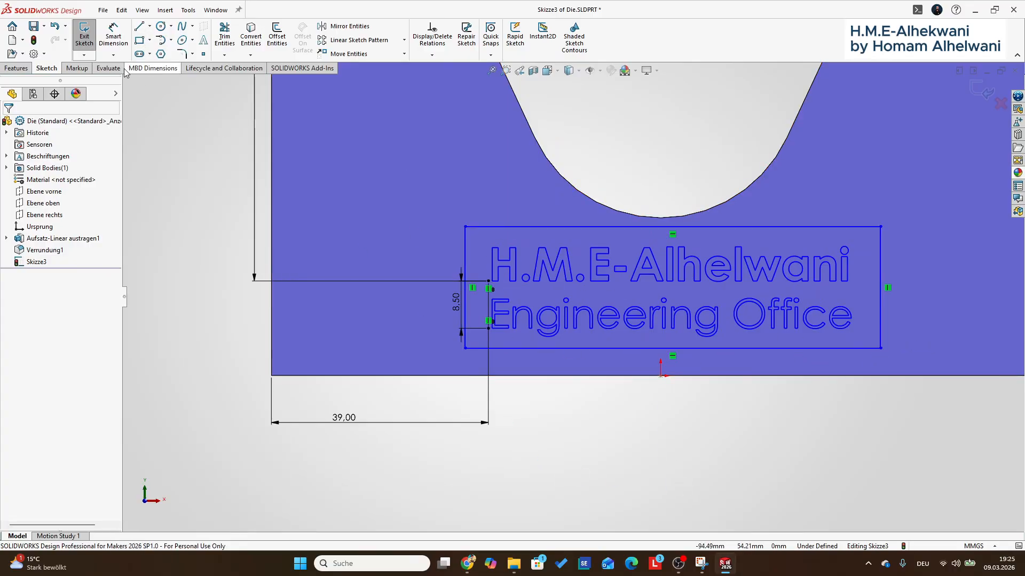
# - Dimension the height of the rectangle around the text at 21 mm
pyautogui.click(114, 39)
pyautogui.click(880, 311)
pyautogui.click(944, 308)
pyautogui.write('2')
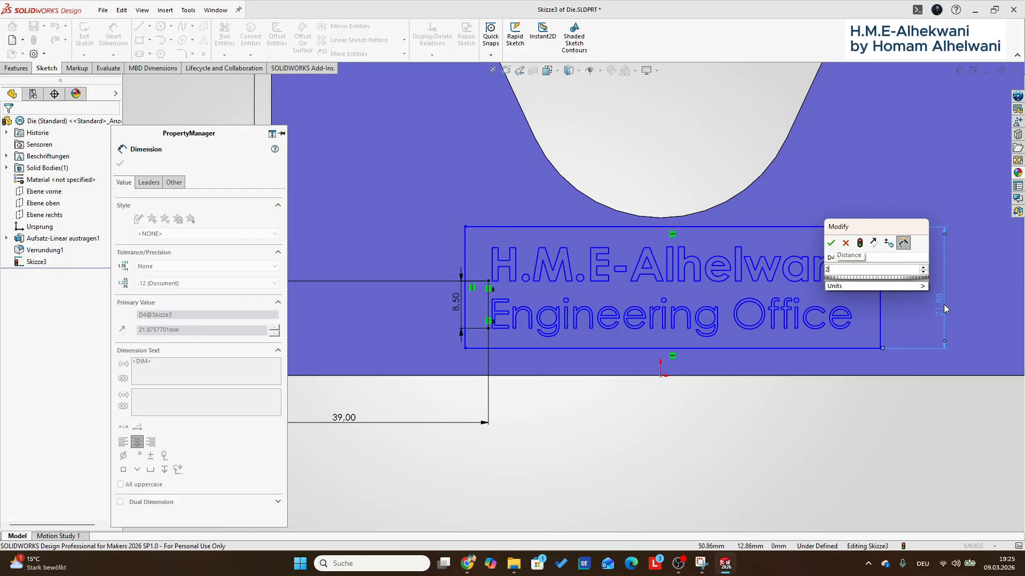
pyautogui.write('1')
pyautogui.press('Return')
# - Dimension the rectangle's width at 70 mm and shift the rectangle so it frames both text lines evenly
pyautogui.click(788, 348)
pyautogui.click(767, 420)
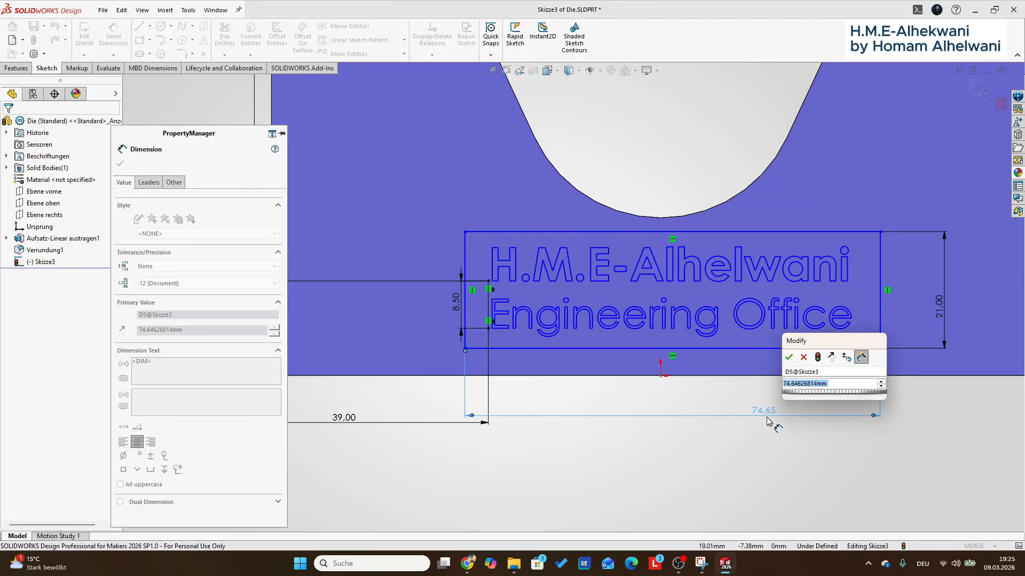
pyautogui.write('70')
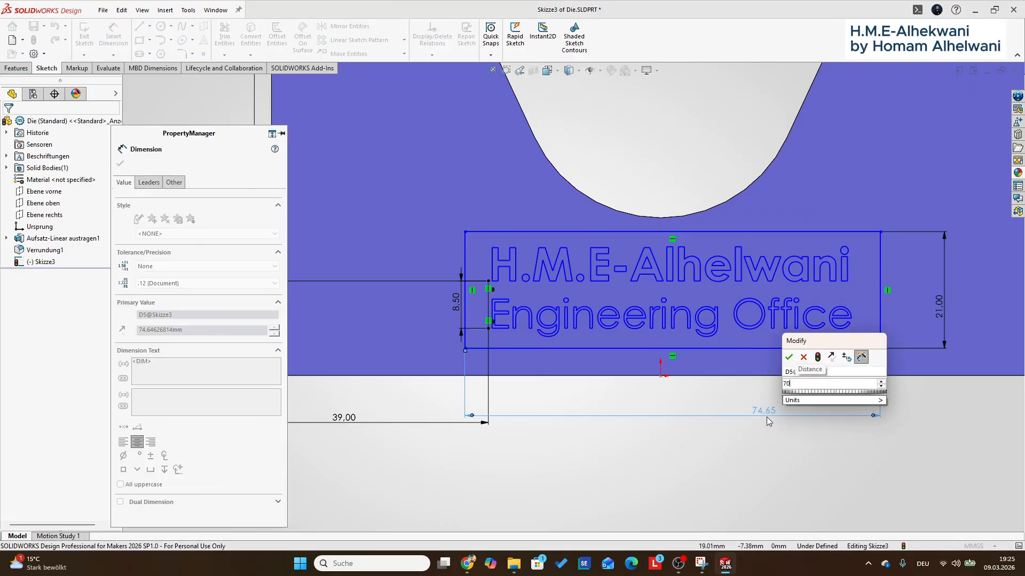
pyautogui.press('Return')
pyautogui.press('Escape')
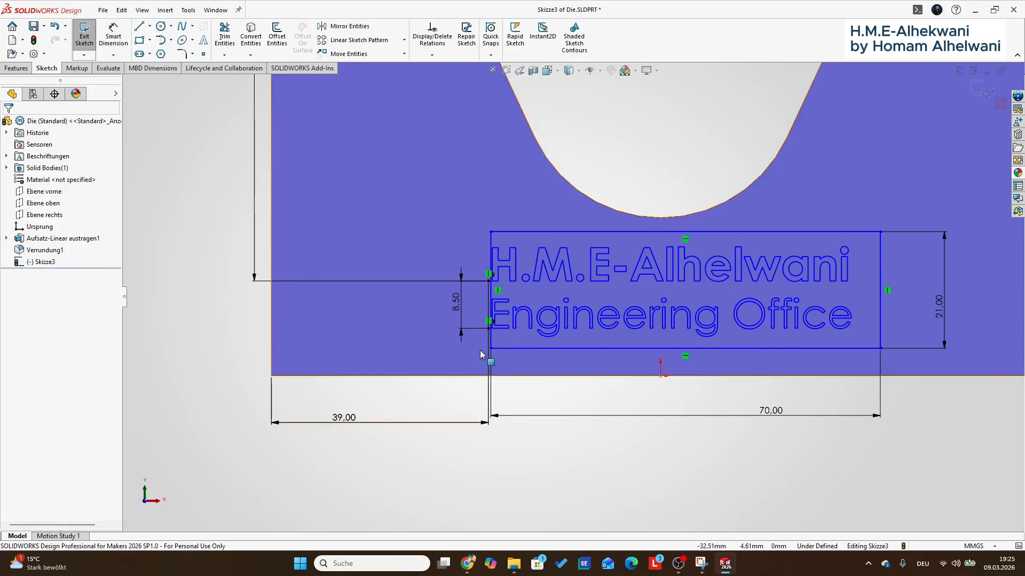
pyautogui.moveTo(488, 350); pyautogui.dragTo(476, 347)
pyautogui.click(501, 393)
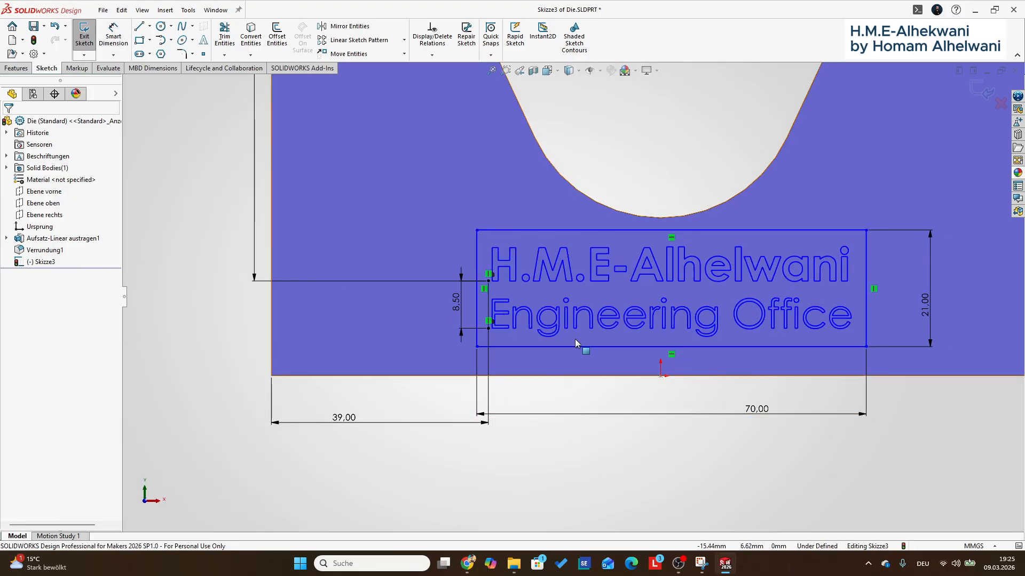
# - Dimension the rectangle's left edge 2.2 mm from the lower text's insertion point
pyautogui.scroll(-2, 575, 347)
pyautogui.click(115, 41)
pyautogui.click(449, 318)
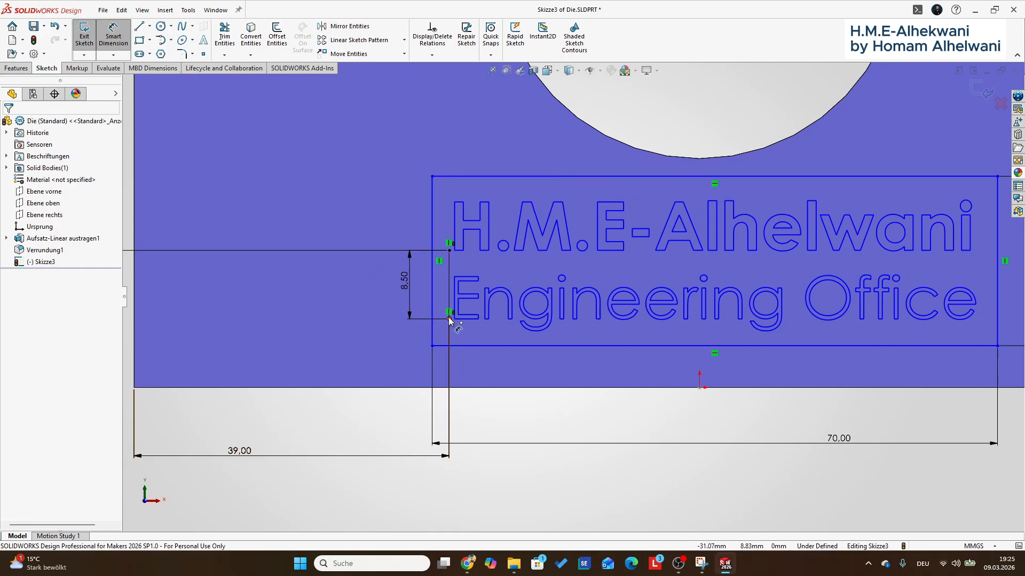
pyautogui.click(432, 332)
pyautogui.click(513, 422)
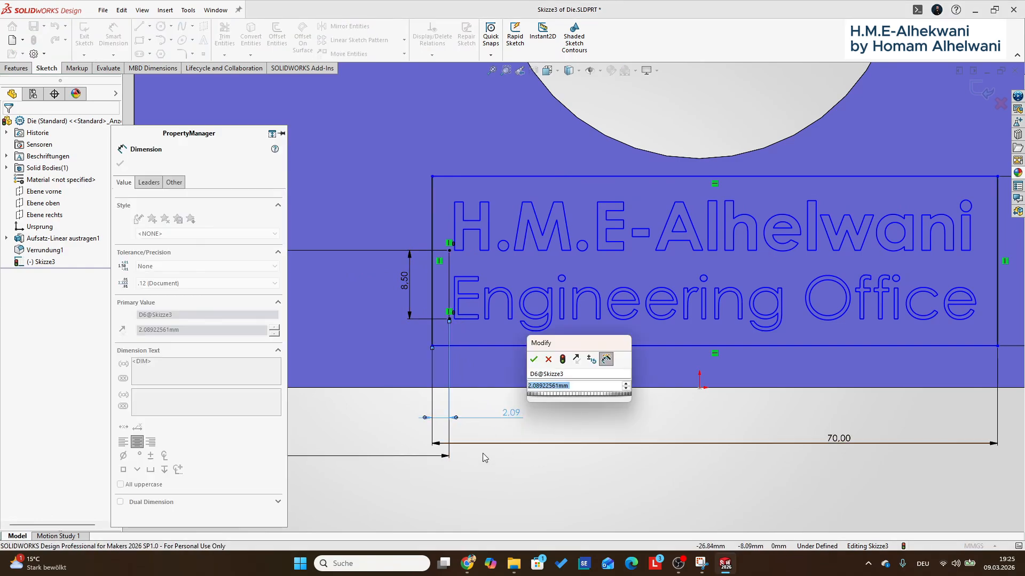
pyautogui.write('2,2')
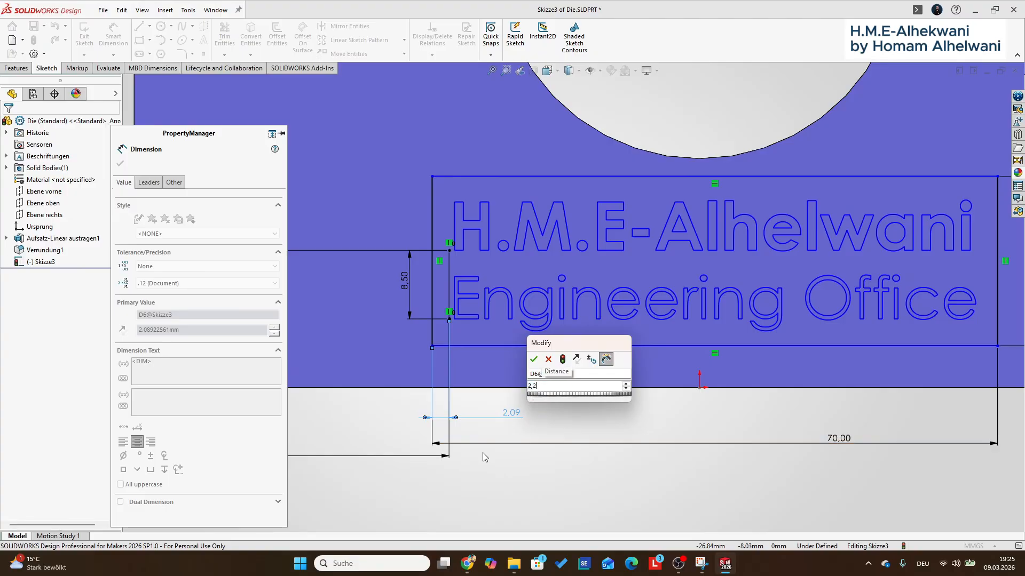
pyautogui.press('Return')
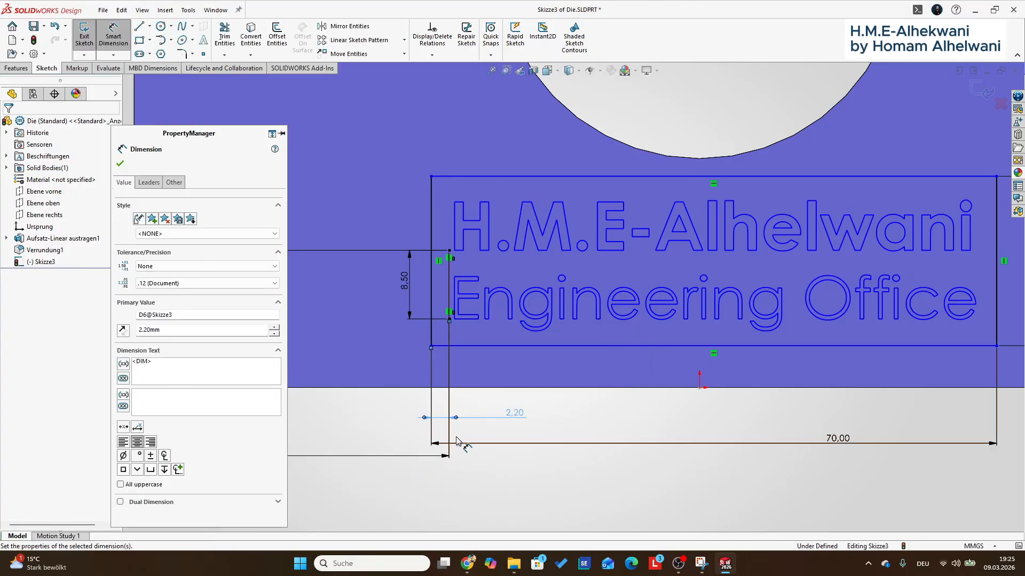
# - Change the horizontal offset between the rectangle's left edge and the text insertion point to 2.1 mm
pyautogui.press('Escape')
pyautogui.doubleClick(515, 414)
pyautogui.write('2,1')
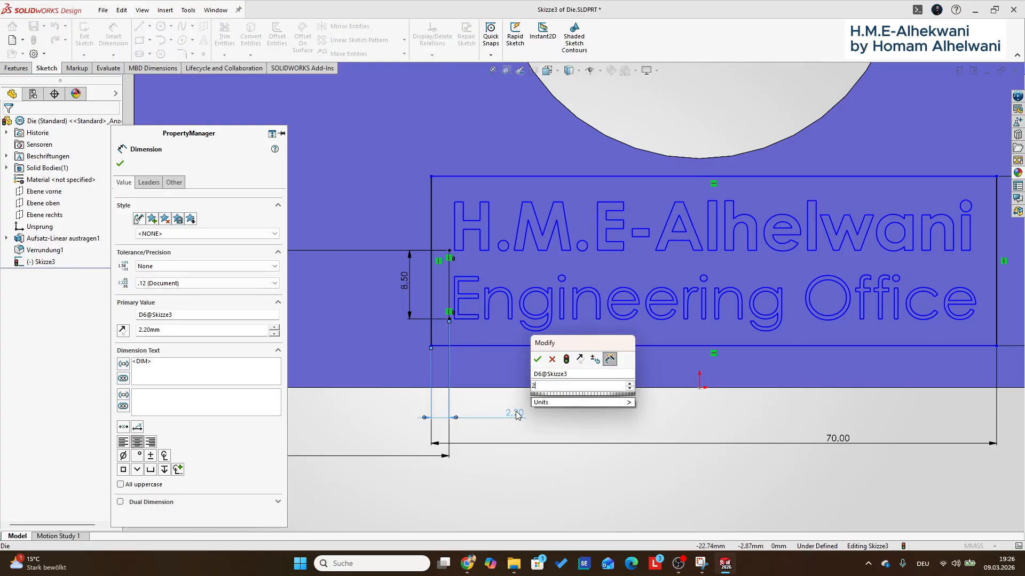
pyautogui.press('Return')
pyautogui.press('Escape')
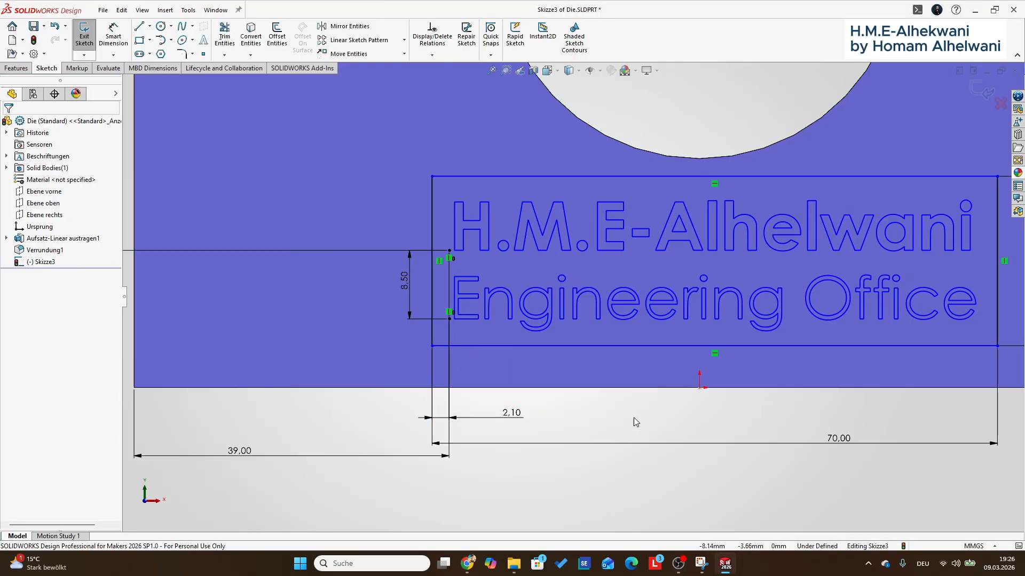
# - Dimension the rectangle's bottom edge 3.2 mm below the lower text's insertion point
pyautogui.click(449, 318)
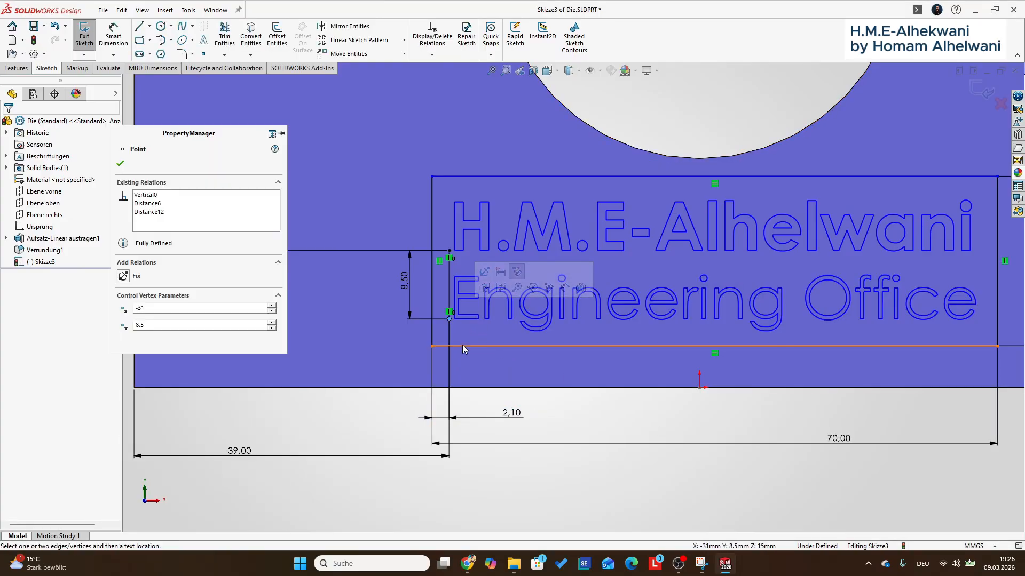
pyautogui.click(120, 40)
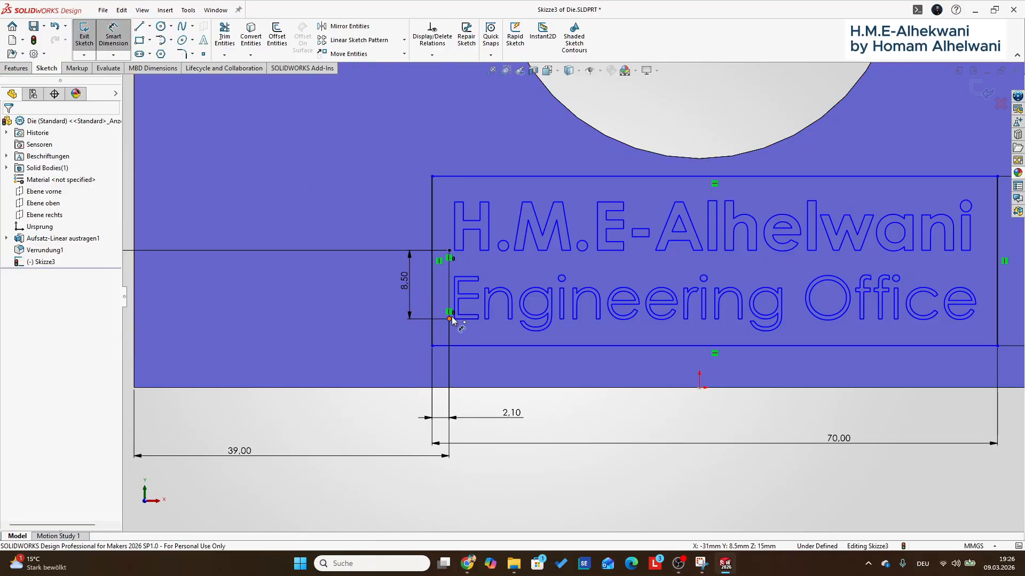
pyautogui.click(450, 319)
pyautogui.click(480, 345)
pyautogui.click(366, 338)
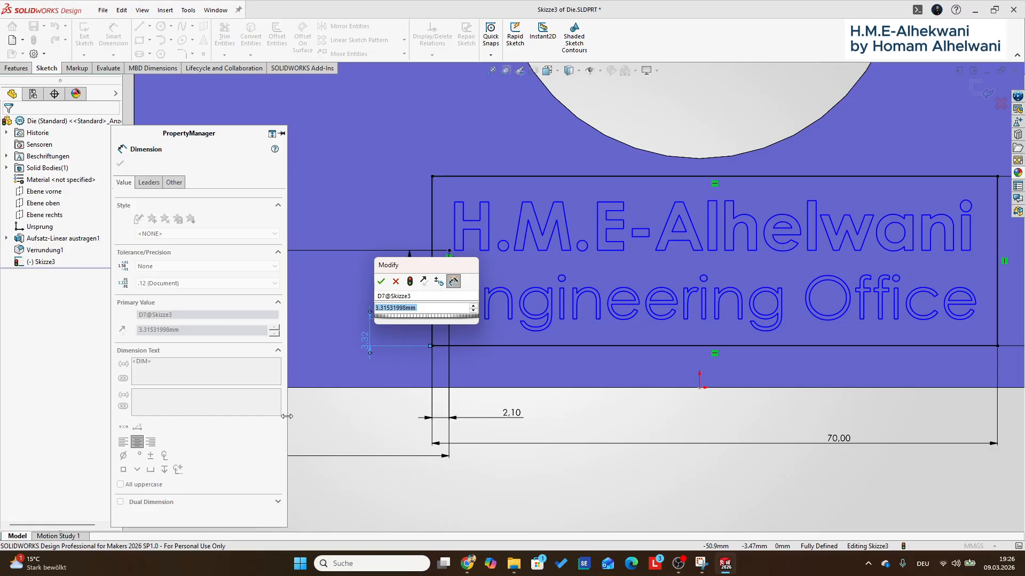
pyautogui.write('3.2')
pyautogui.press('Return')
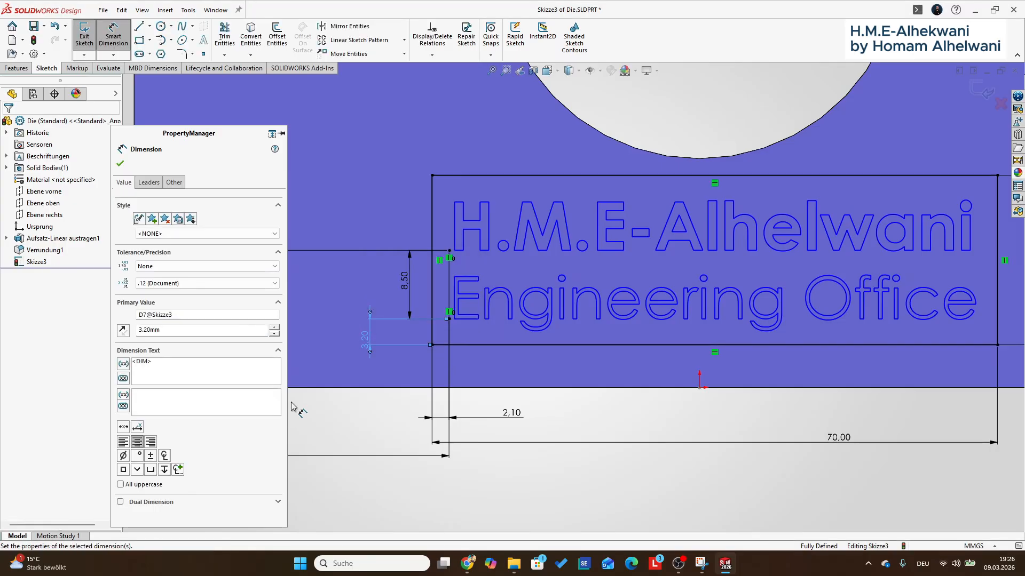
# - Increase the vertical offset between the lower text's insertion point and the rectangle's bottom edge to 3.4 mm
pyautogui.press('Escape')
pyautogui.doubleClick(366, 338)
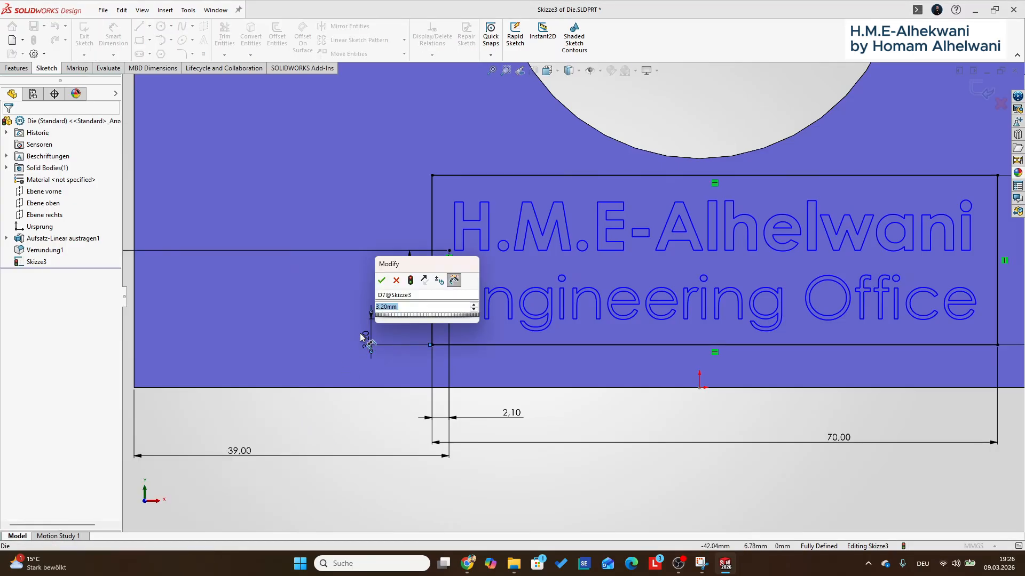
pyautogui.write('3.4')
pyautogui.press('Return')
pyautogui.click(511, 438)
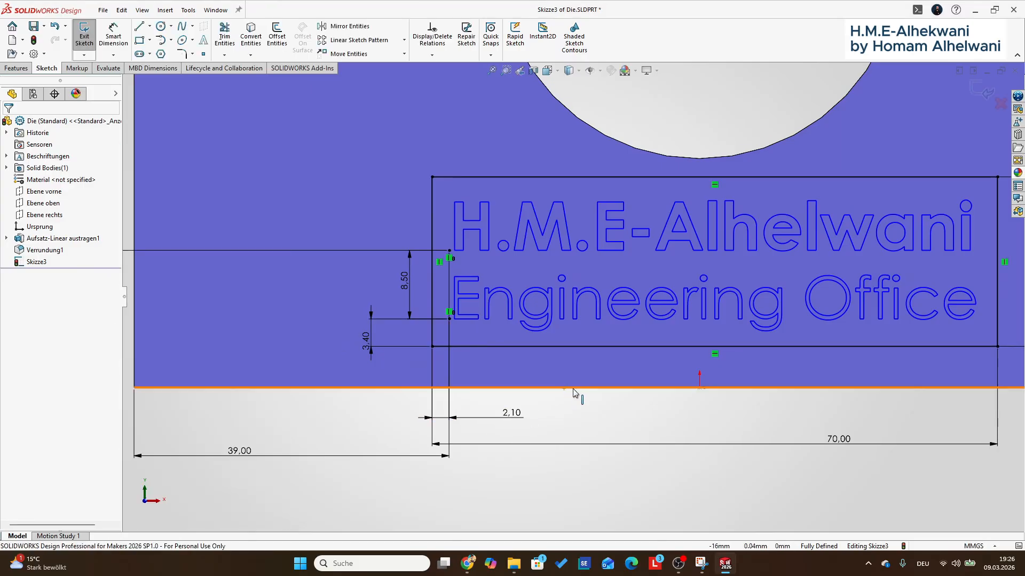
# - Round all four corners of the rectangle around the text with 3 mm sketch fillets
pyautogui.scroll(2, 321, 385)
pyautogui.scroll(-1, 587, 392)
pyautogui.click(192, 54)
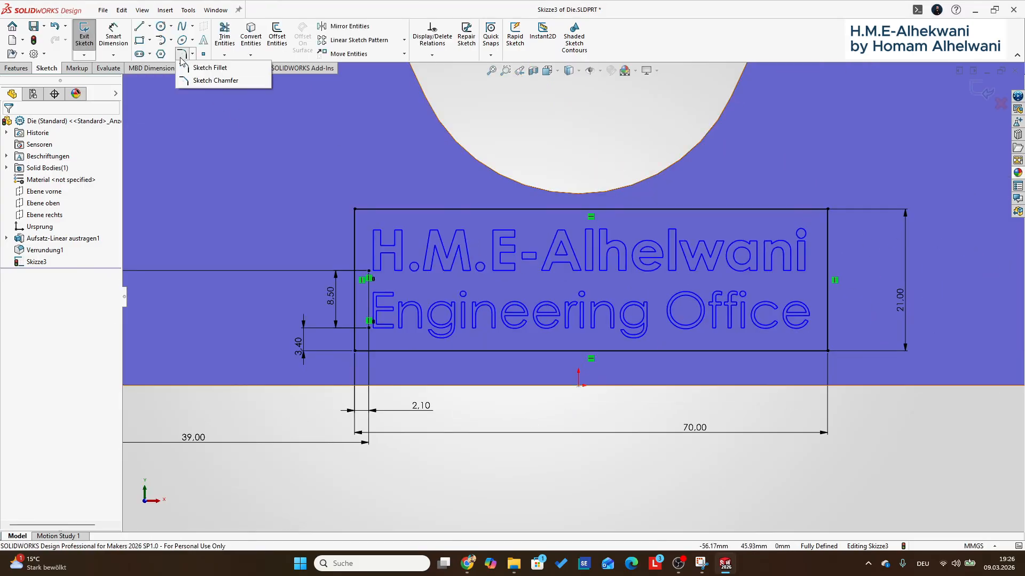
pyautogui.click(211, 66)
pyautogui.click(375, 214)
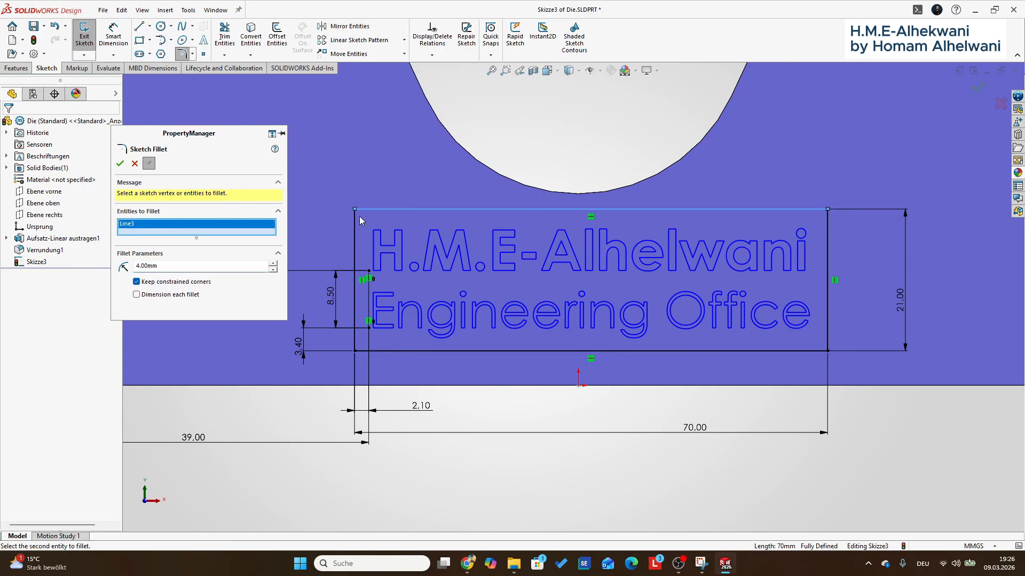
pyautogui.click(356, 347)
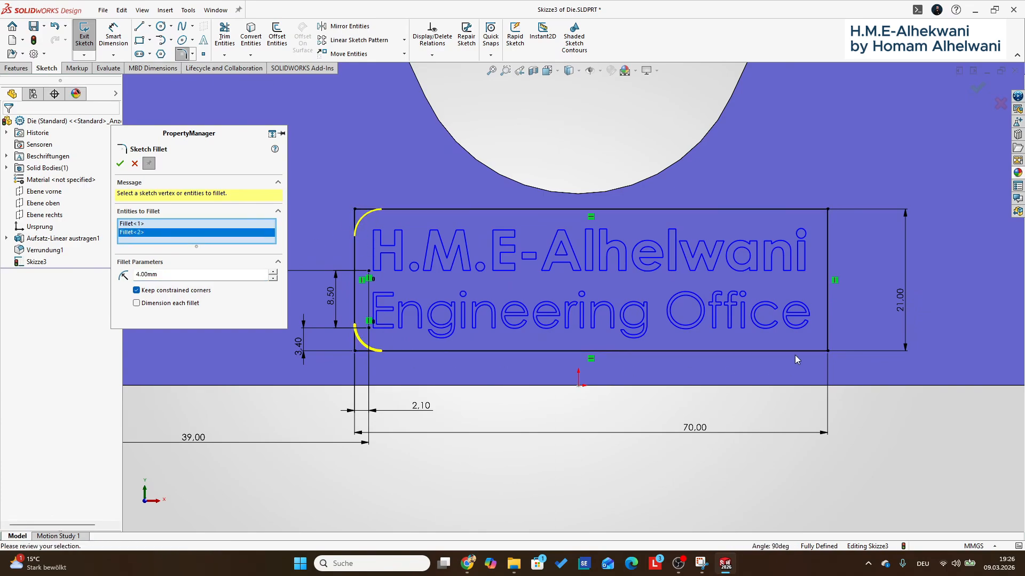
pyautogui.click(826, 346)
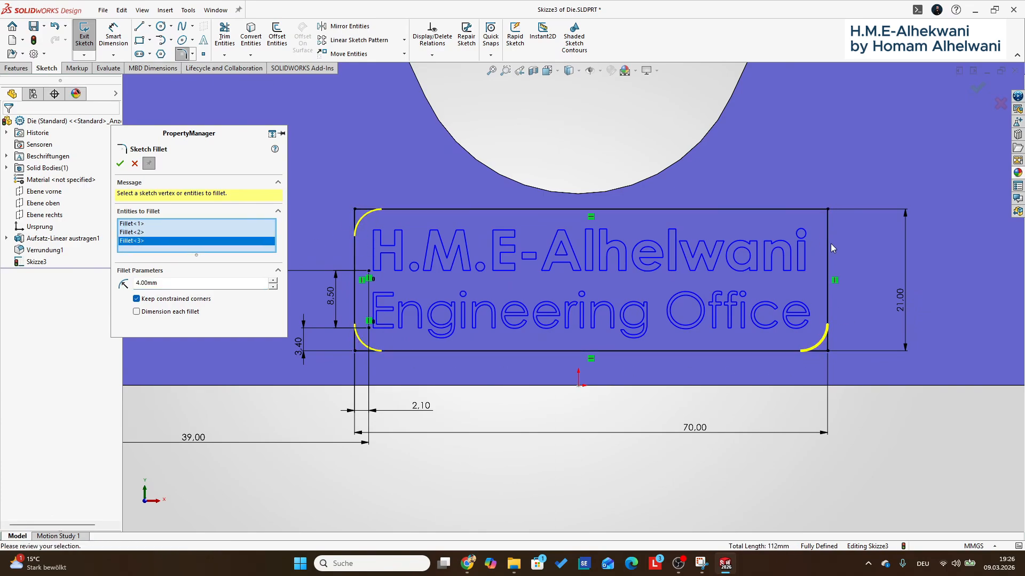
pyautogui.click(827, 210)
pyautogui.moveTo(170, 291); pyautogui.dragTo(120, 287)
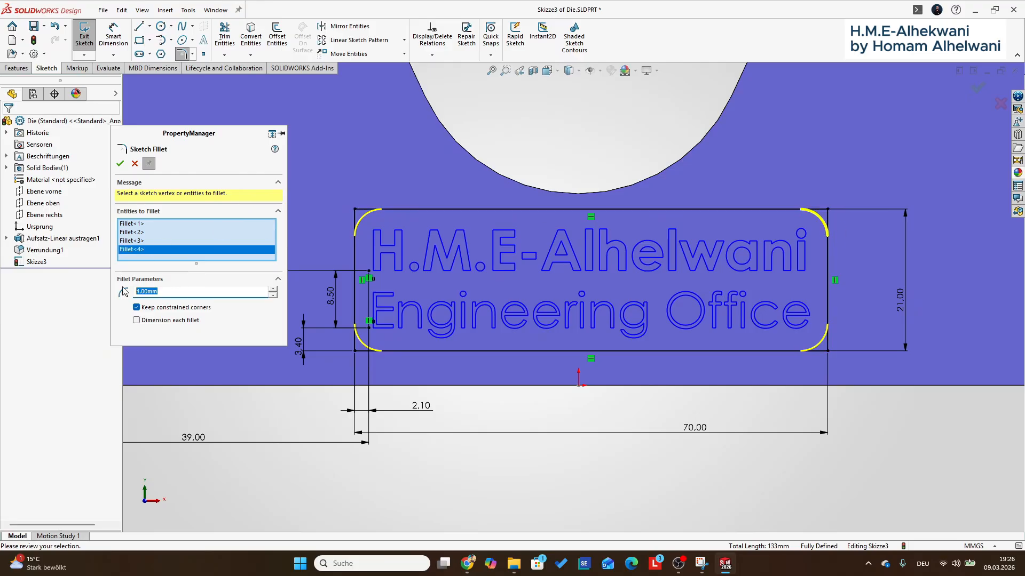
pyautogui.click(120, 165)
pyautogui.click(120, 164)
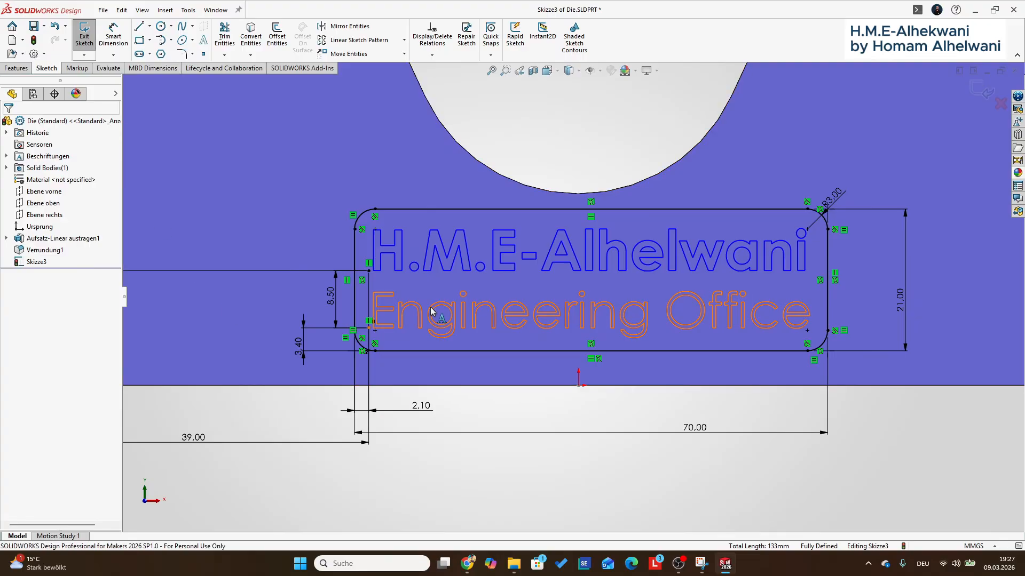
# - Offset the rounded rectangle's complete contour outward by 1.5 mm to form a double frame
pyautogui.click(277, 37)
pyautogui.click(394, 209)
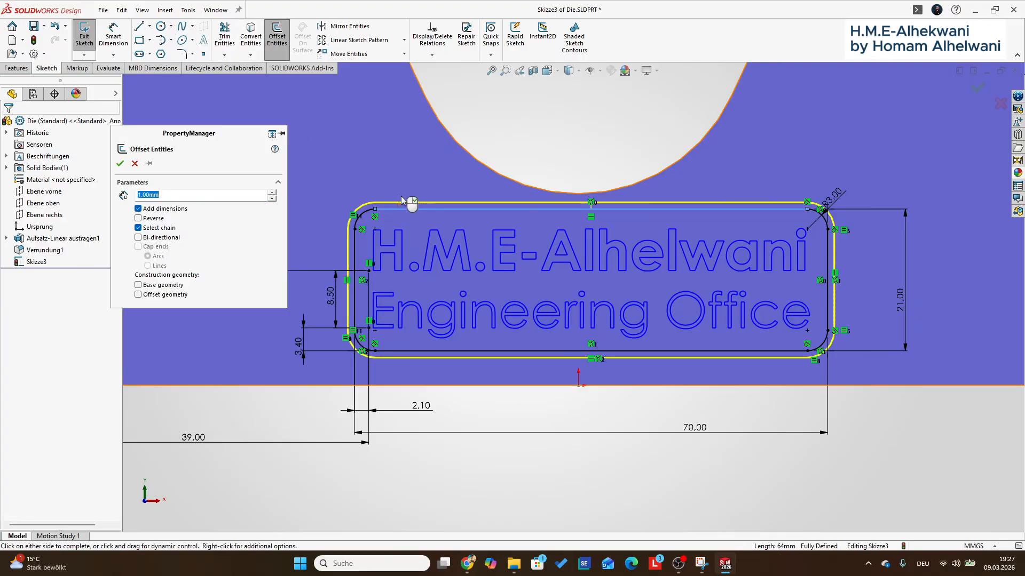
pyautogui.write('1.5')
pyautogui.press('Return')
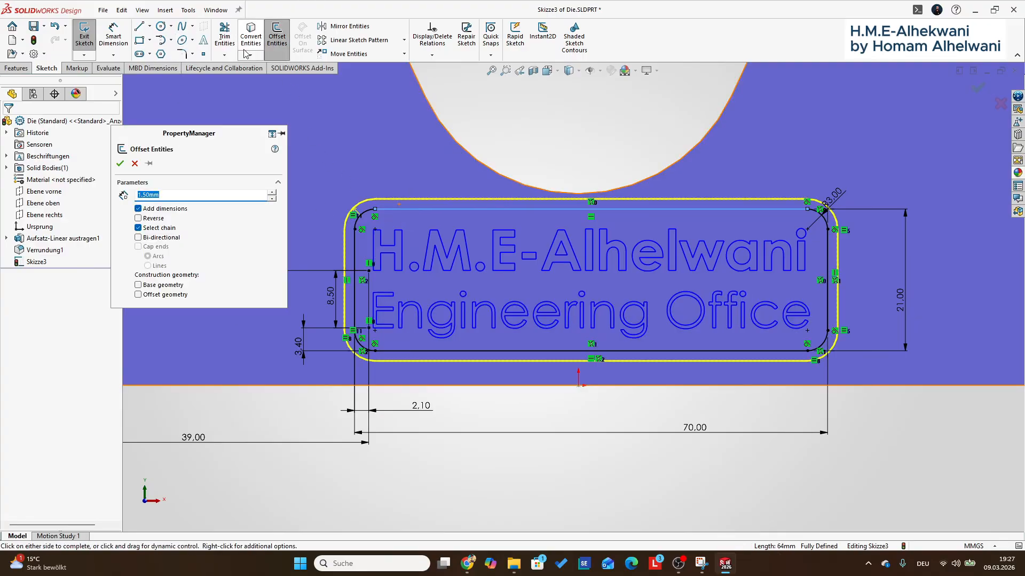
pyautogui.click(121, 165)
# - Reduce the offset distance between the two frame contours to 1.2 mm
pyautogui.scroll(2, 198, 313)
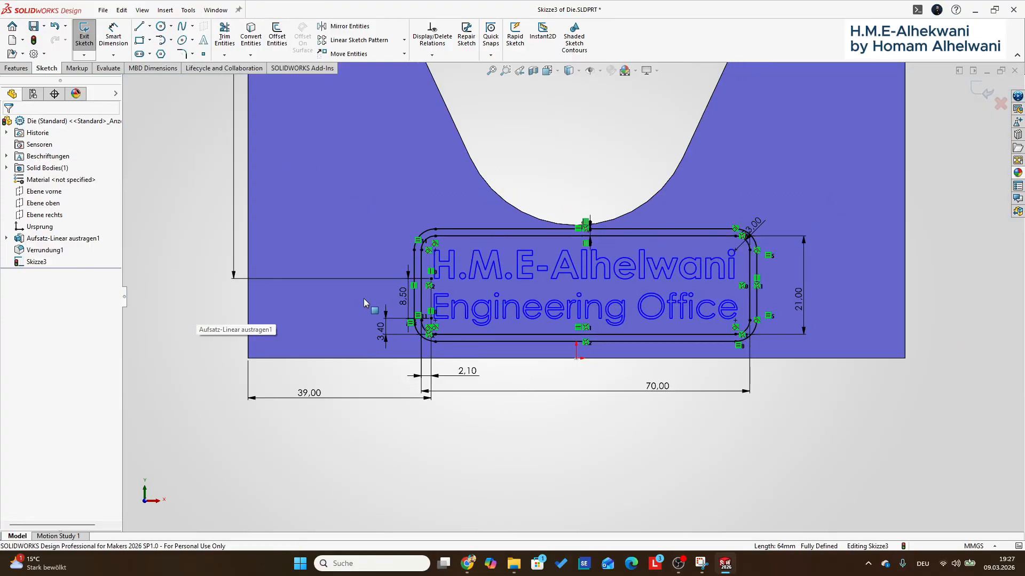
pyautogui.scroll(-3, 591, 235)
pyautogui.doubleClick(560, 245)
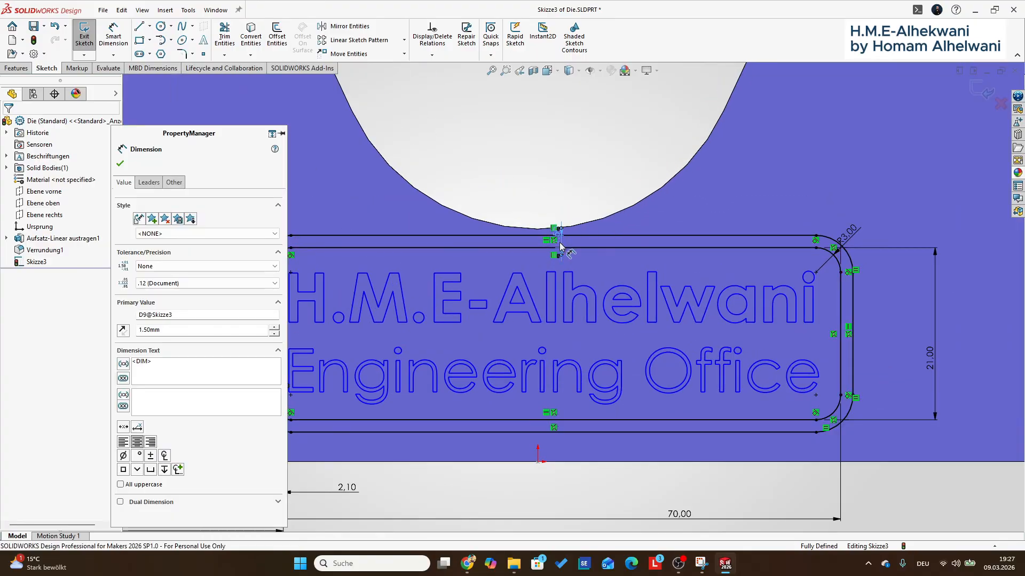
pyautogui.write('1.2')
pyautogui.press('Return')
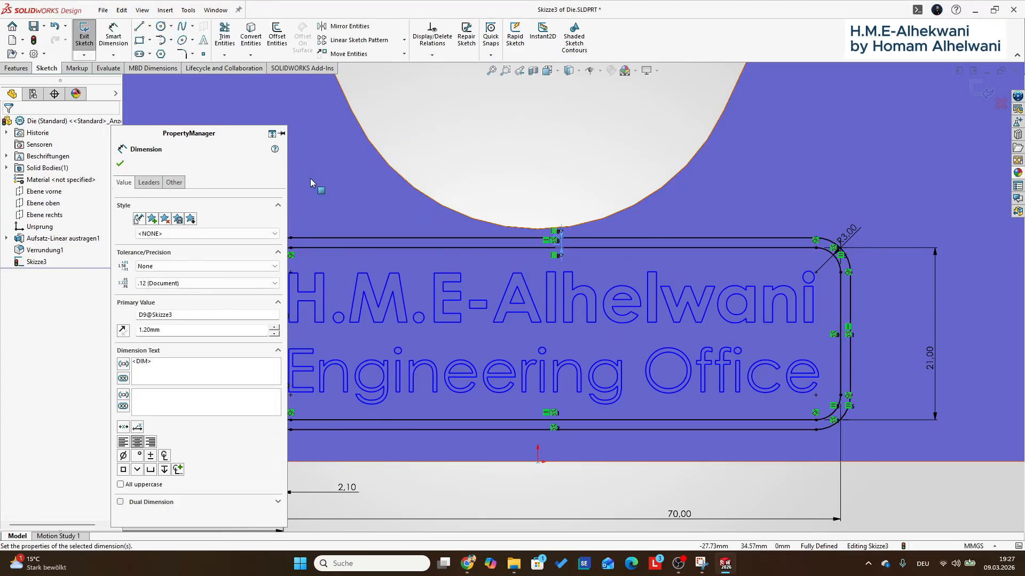
pyautogui.click(121, 165)
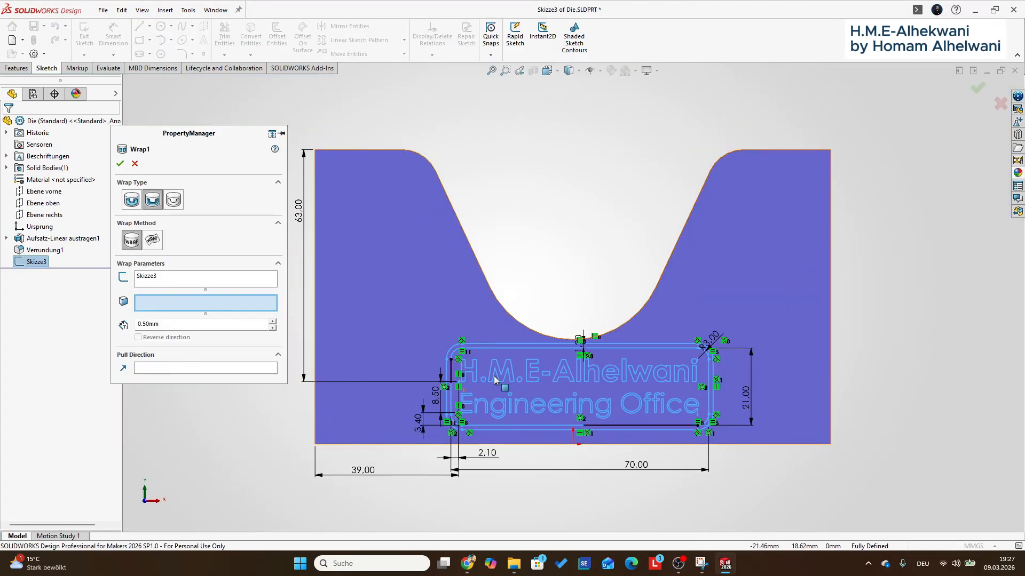
# - Deboss the framed text sketch 0.5 mm into the die's front face with the Wrap feature
pyautogui.click(442, 396)
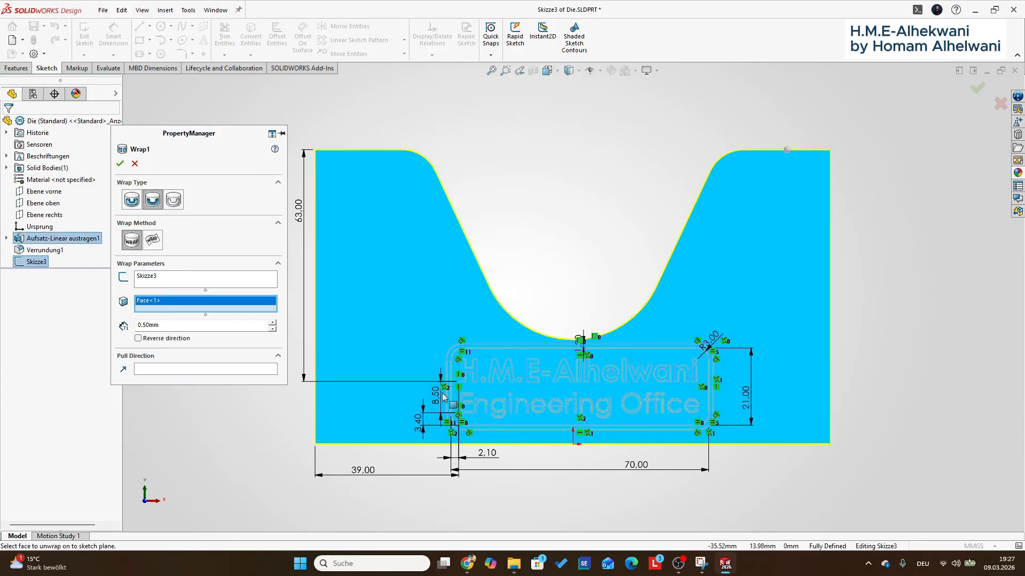
pyautogui.scroll(-2, 491, 346)
pyautogui.moveTo(491, 346); pyautogui.dragTo(458, 347, button='middle')
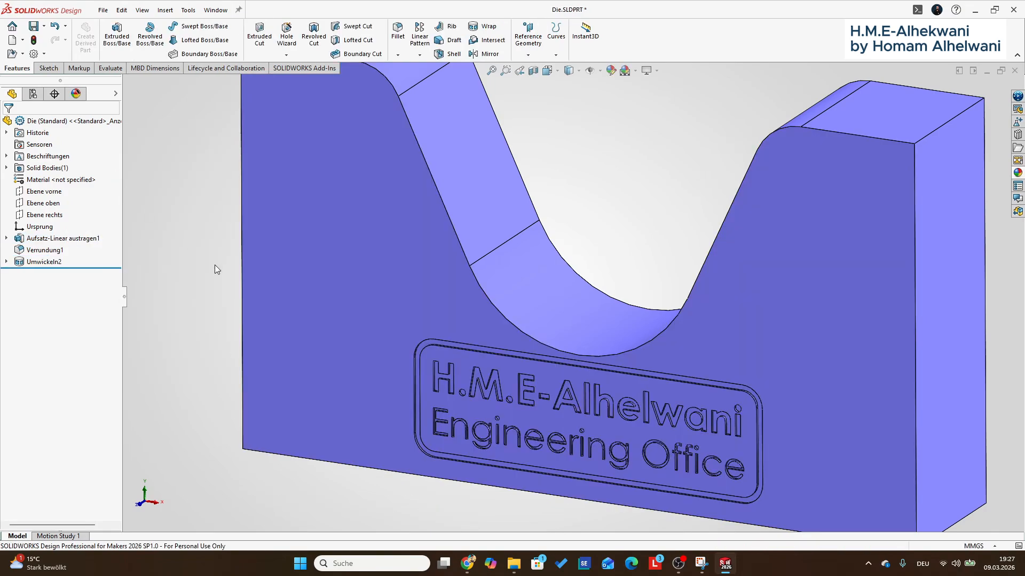
# - Select the recessed faces of the characters in the upper text line together, including the periods and hyphen
pyautogui.moveTo(259, 289); pyautogui.dragTo(494, 411, button='middle')
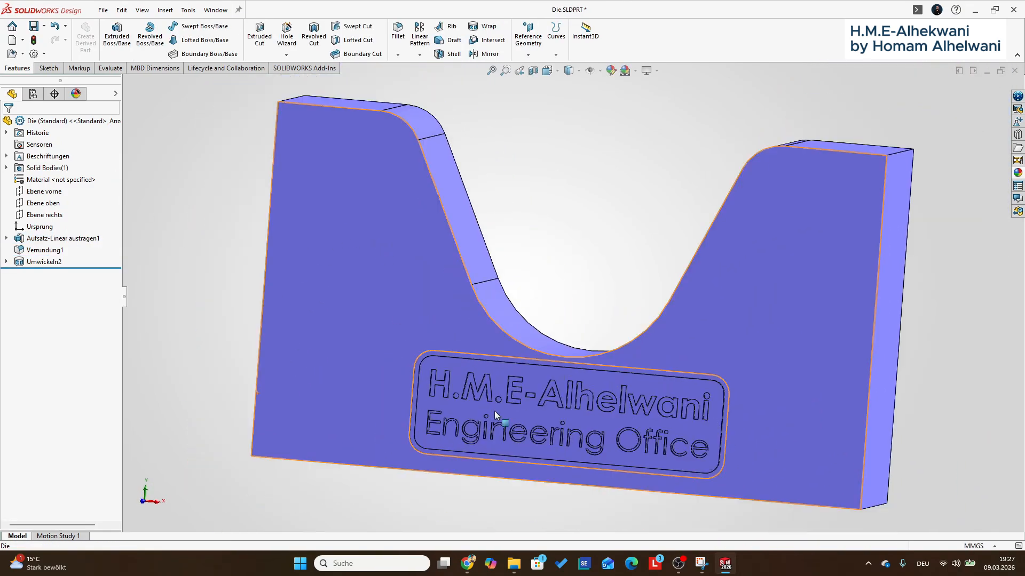
pyautogui.scroll(-5, 494, 411)
pyautogui.keyDown('ctrl'); pyautogui.click(518, 361); pyautogui.keyUp('ctrl')
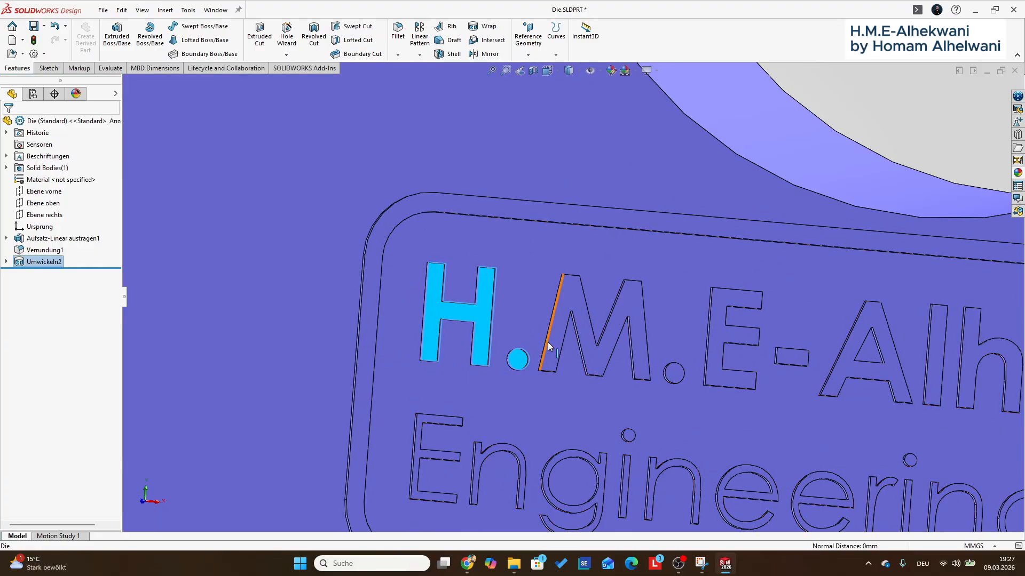
pyautogui.keyDown('ctrl'); pyautogui.click(595, 363); pyautogui.keyUp('ctrl')
pyautogui.keyDown('ctrl'); pyautogui.click(674, 375); pyautogui.keyUp('ctrl')
pyautogui.keyDown('ctrl'); pyautogui.click(736, 380); pyautogui.keyUp('ctrl')
pyautogui.keyDown('ctrl'); pyautogui.click(789, 359); pyautogui.keyUp('ctrl')
pyautogui.keyDown('ctrl'); pyautogui.click(838, 376); pyautogui.keyUp('ctrl')
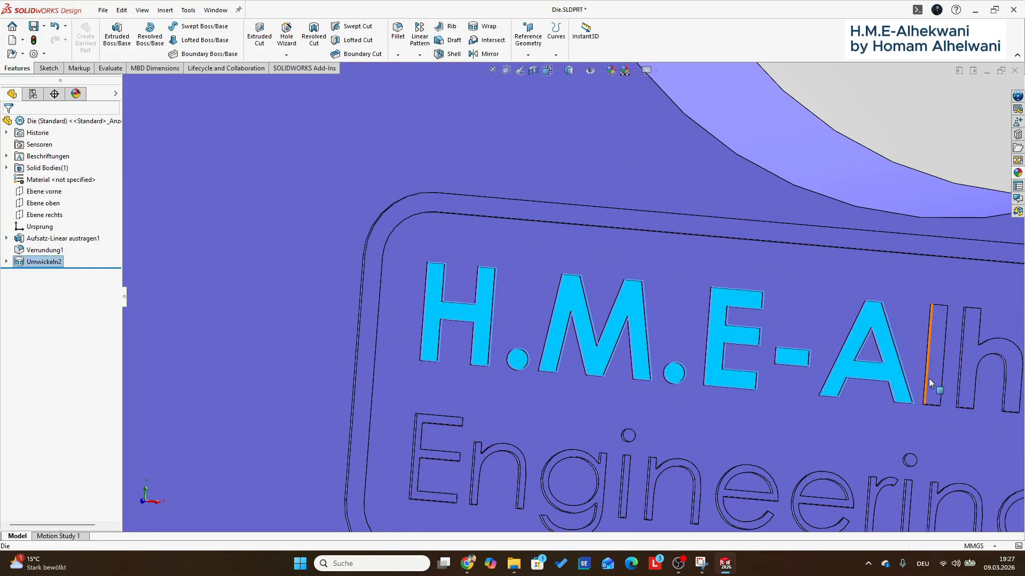
pyautogui.keyDown('ctrl'); pyautogui.click(936, 355); pyautogui.keyUp('ctrl')
pyautogui.keyDown('ctrl'); pyautogui.click(969, 362); pyautogui.keyUp('ctrl')
pyautogui.scroll(3, 702, 338)
pyautogui.scroll(-2, 987, 409)
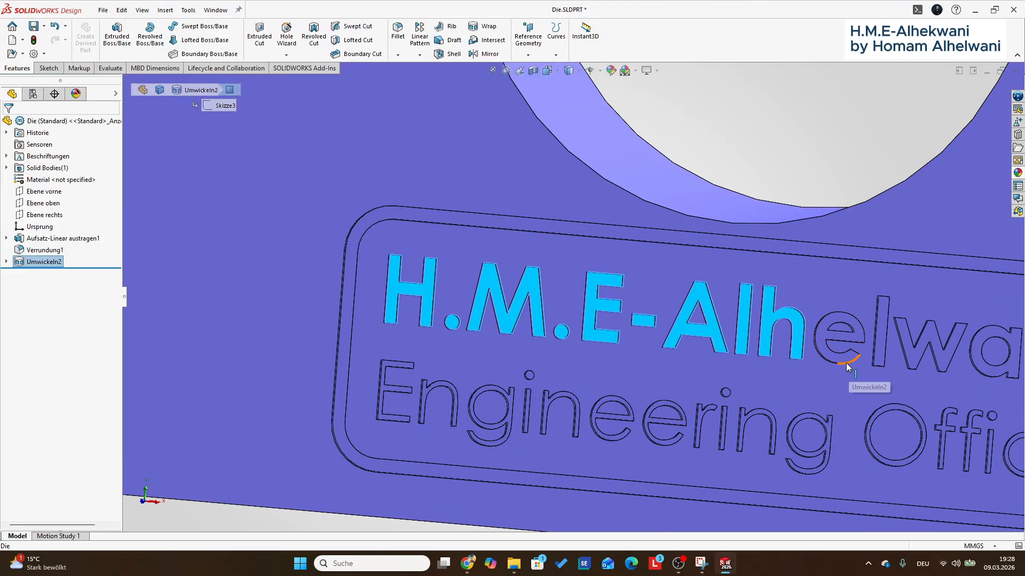
pyautogui.keyDown('ctrl'); pyautogui.click(849, 355); pyautogui.keyUp('ctrl')
pyautogui.keyDown('ctrl'); pyautogui.click(884, 342); pyautogui.keyUp('ctrl')
pyautogui.keyDown('ctrl'); pyautogui.click(926, 353); pyautogui.keyUp('ctrl')
pyautogui.keyDown('ctrl'); pyautogui.click(993, 366); pyautogui.keyUp('ctrl')
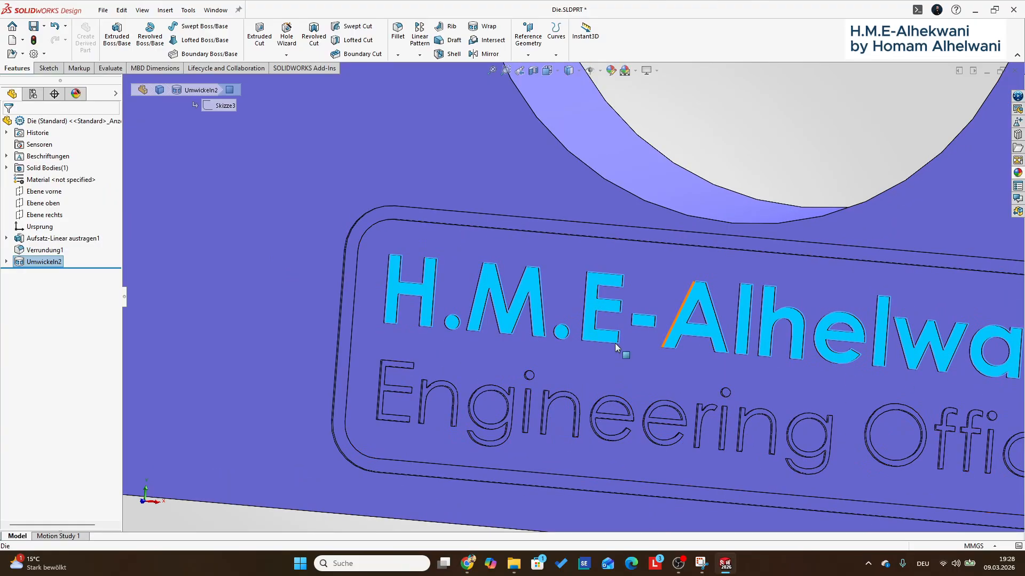
pyautogui.scroll(2, 617, 347)
pyautogui.scroll(-3, 661, 320)
pyautogui.keyDown('ctrl'); pyautogui.click(778, 315); pyautogui.keyUp('ctrl')
pyautogui.keyDown('ctrl'); pyautogui.click(815, 310); pyautogui.keyUp('ctrl')
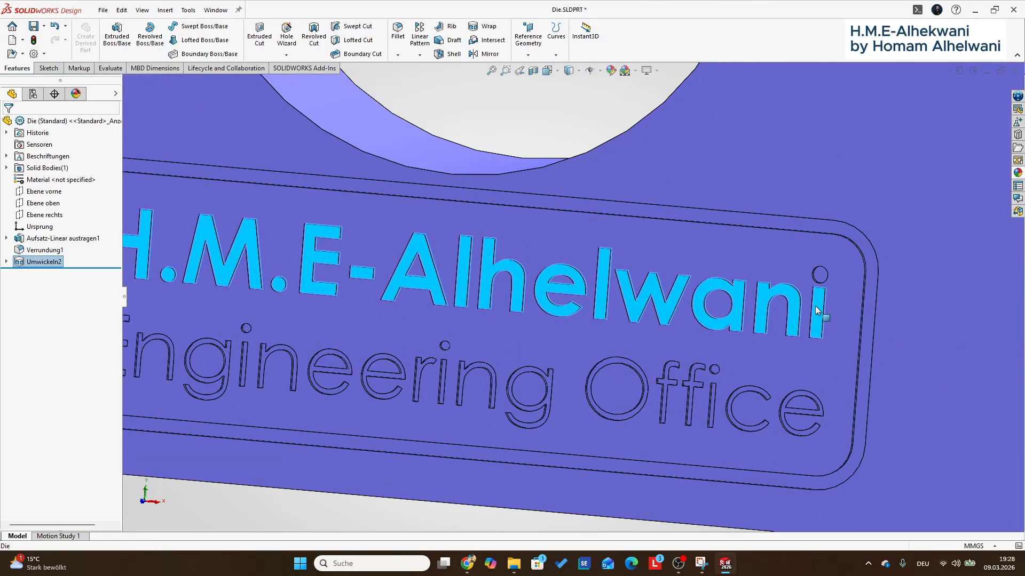
# - Add the recessed faces of the "Engineering Office" line and the surrounding frame to the selection
pyautogui.scroll(2, 577, 347)
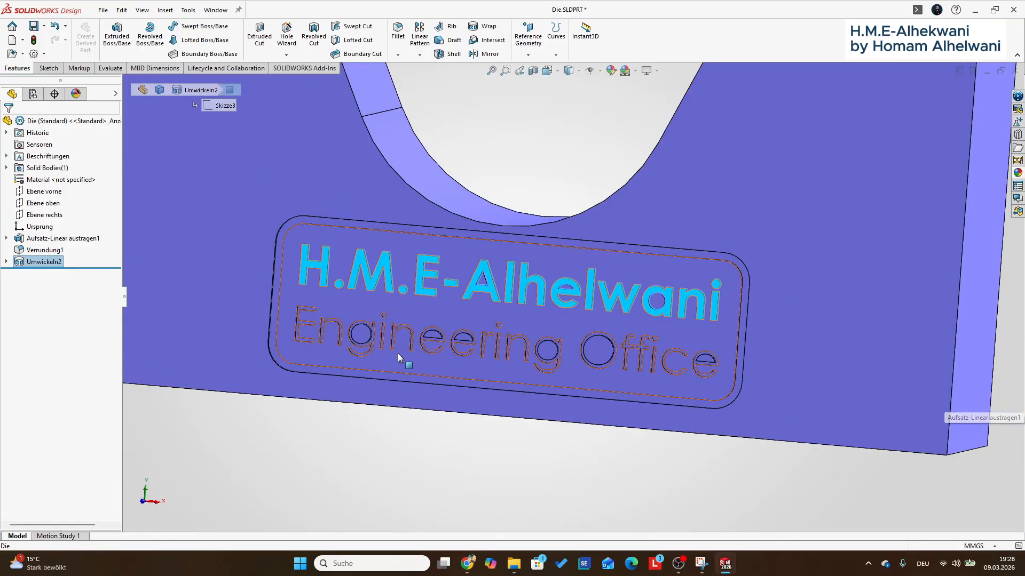
pyautogui.scroll(-3, 360, 321)
pyautogui.scroll(-2, 360, 320)
pyautogui.keyDown('ctrl'); pyautogui.click(401, 318); pyautogui.keyUp('ctrl')
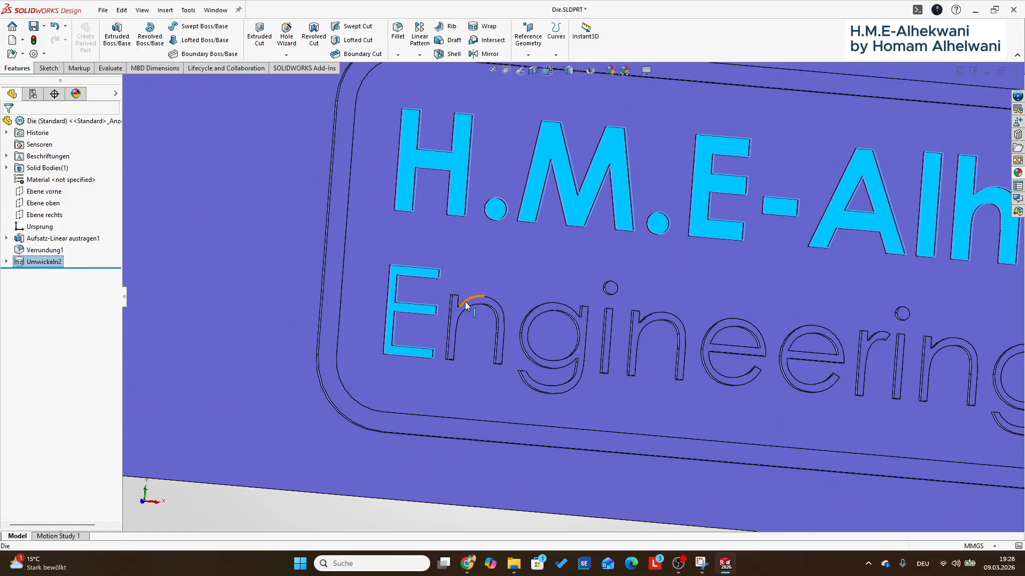
pyautogui.keyDown('ctrl'); pyautogui.click(483, 306); pyautogui.keyUp('ctrl')
pyautogui.keyDown('ctrl'); pyautogui.click(562, 315); pyautogui.keyUp('ctrl')
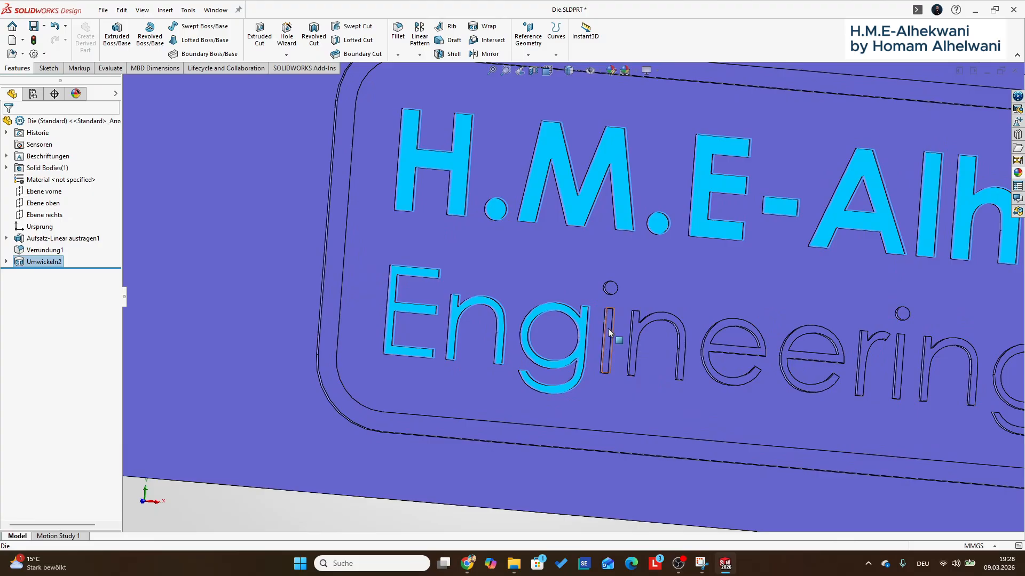
pyautogui.keyDown('ctrl'); pyautogui.click(636, 328); pyautogui.keyUp('ctrl')
pyautogui.keyDown('ctrl'); pyautogui.click(723, 353); pyautogui.keyUp('ctrl')
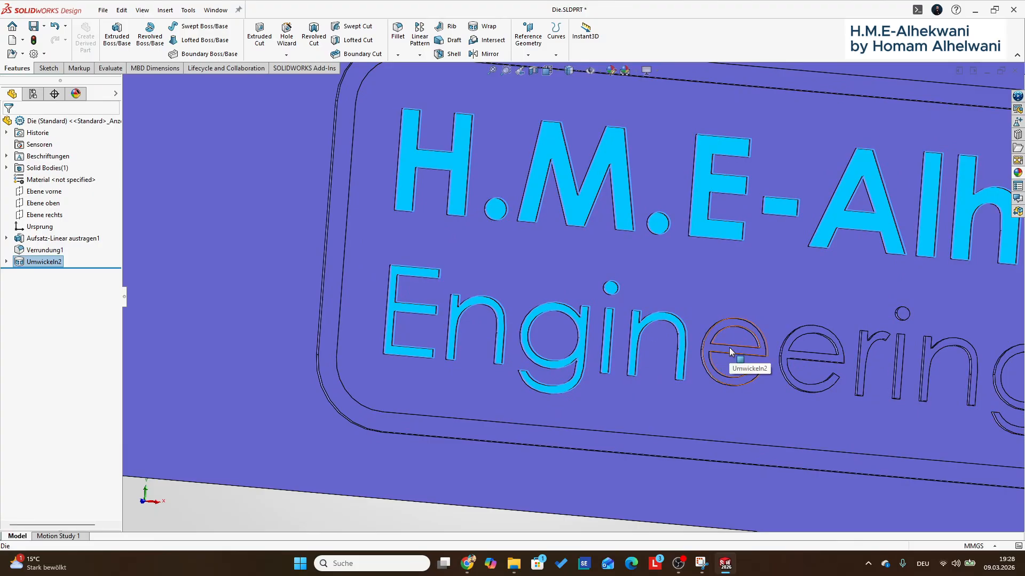
pyautogui.keyDown('ctrl'); pyautogui.click(800, 359); pyautogui.keyUp('ctrl')
pyautogui.keyDown('ctrl'); pyautogui.click(861, 367); pyautogui.keyUp('ctrl')
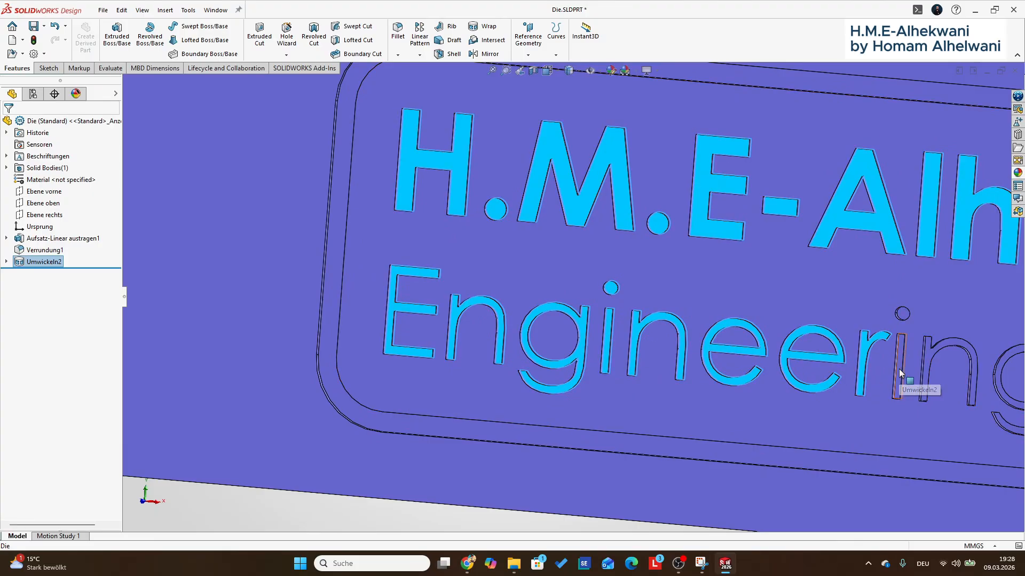
pyautogui.keyDown('ctrl'); pyautogui.click(900, 368); pyautogui.keyUp('ctrl')
pyautogui.keyDown('ctrl'); pyautogui.click(901, 317); pyautogui.keyUp('ctrl')
pyautogui.keyDown('ctrl'); pyautogui.click(930, 355); pyautogui.keyUp('ctrl')
pyautogui.scroll(2, 661, 373)
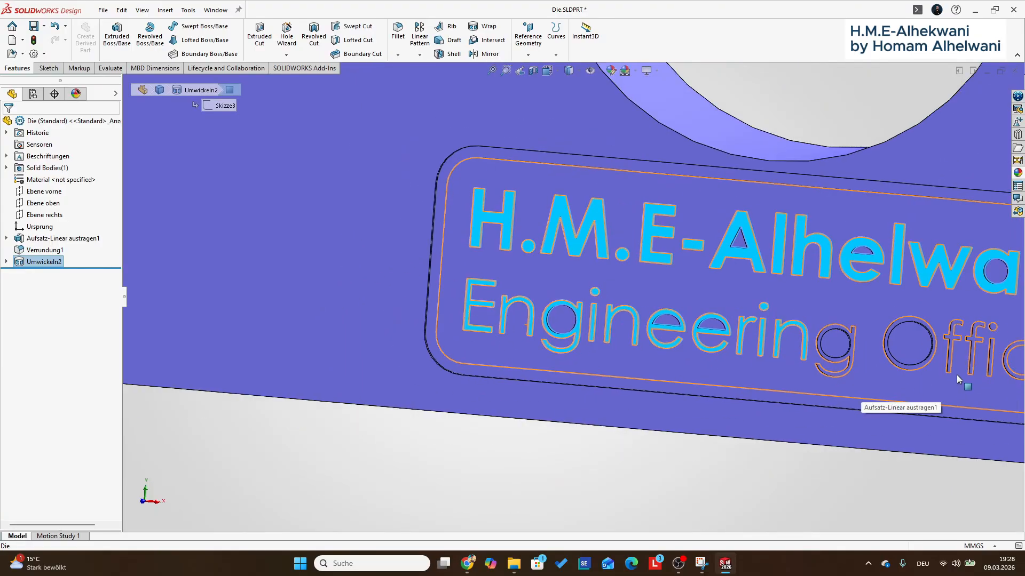
pyautogui.scroll(-3, 736, 350)
pyautogui.keyDown('ctrl'); pyautogui.click(705, 320); pyautogui.keyUp('ctrl')
pyautogui.keyDown('ctrl'); pyautogui.click(770, 344); pyautogui.keyUp('ctrl')
pyautogui.keyDown('ctrl'); pyautogui.click(876, 343); pyautogui.keyUp('ctrl')
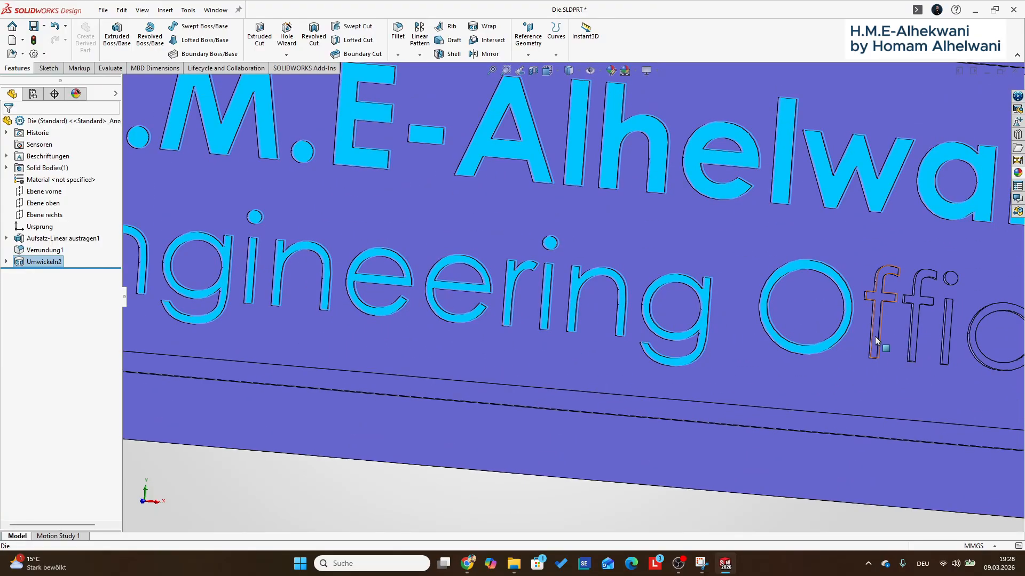
pyautogui.keyDown('ctrl'); pyautogui.click(916, 343); pyautogui.keyUp('ctrl')
pyautogui.keyDown('ctrl'); pyautogui.click(944, 348); pyautogui.keyUp('ctrl')
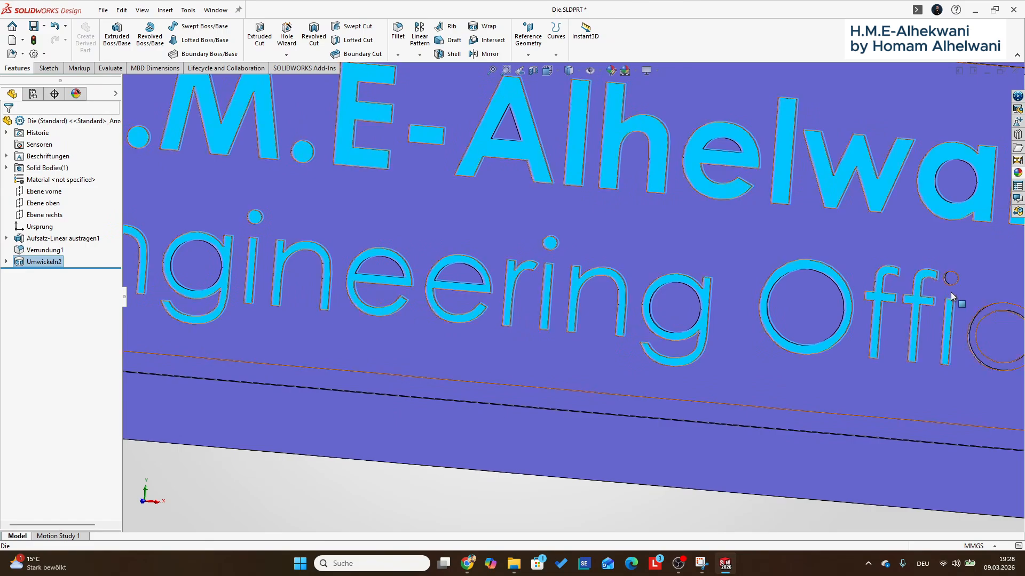
pyautogui.keyDown('ctrl'); pyautogui.click(951, 279); pyautogui.keyUp('ctrl')
pyautogui.keyDown('ctrl'); pyautogui.click(980, 316); pyautogui.keyUp('ctrl')
pyautogui.scroll(2, 801, 325)
pyautogui.scroll(-4, 848, 325)
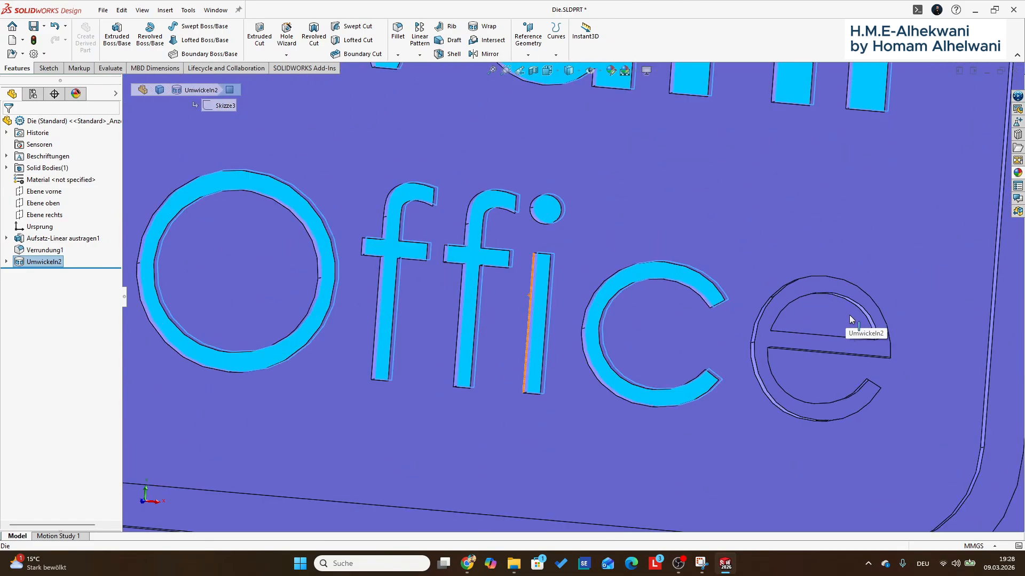
pyautogui.keyDown('ctrl'); pyautogui.click(858, 348); pyautogui.keyUp('ctrl')
pyautogui.scroll(2, 854, 355)
pyautogui.scroll(8, 817, 376)
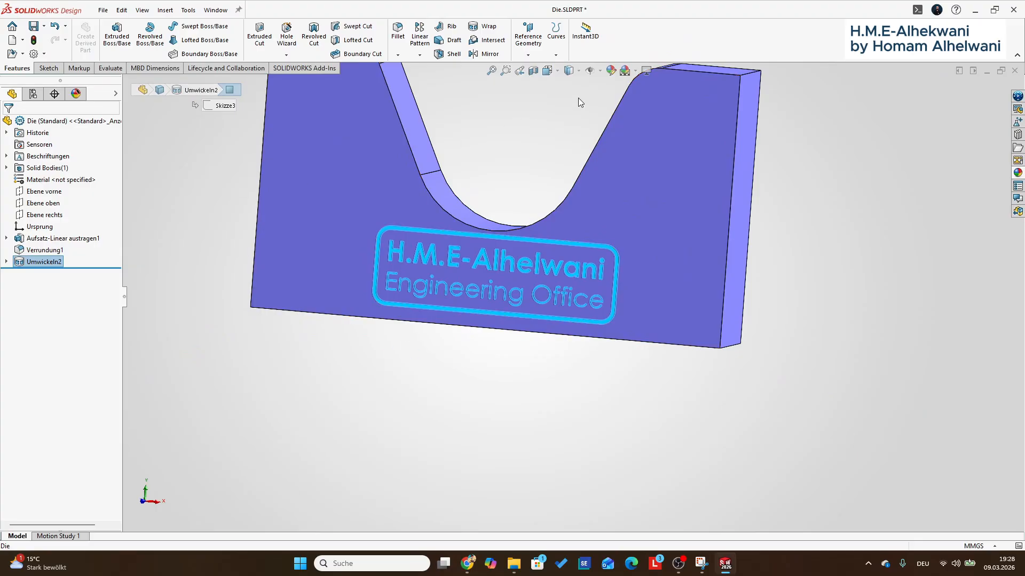
# - Apply a custom medium-blue color appearance to the selected text and frame faces
pyautogui.click(611, 70)
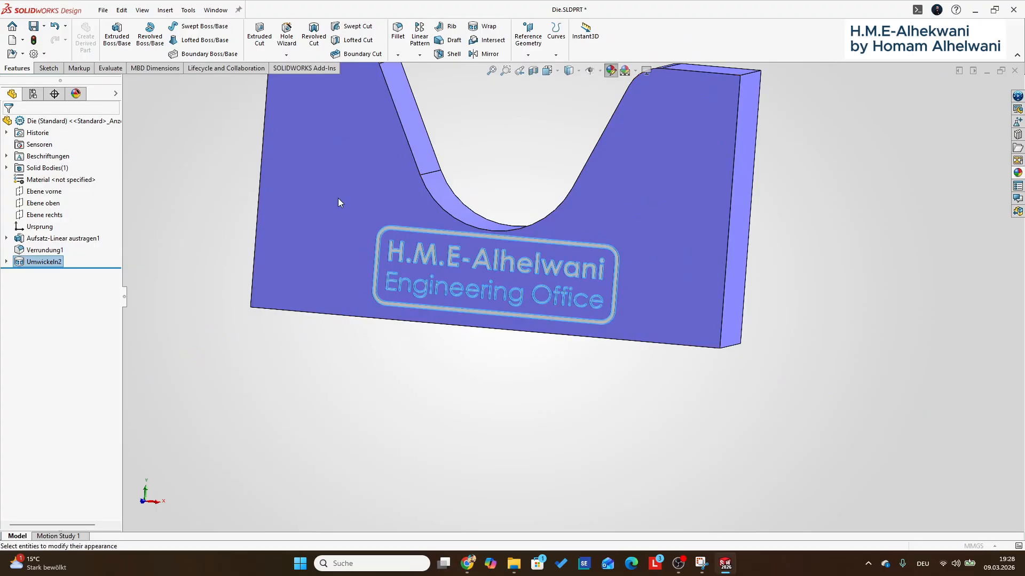
pyautogui.click(225, 487)
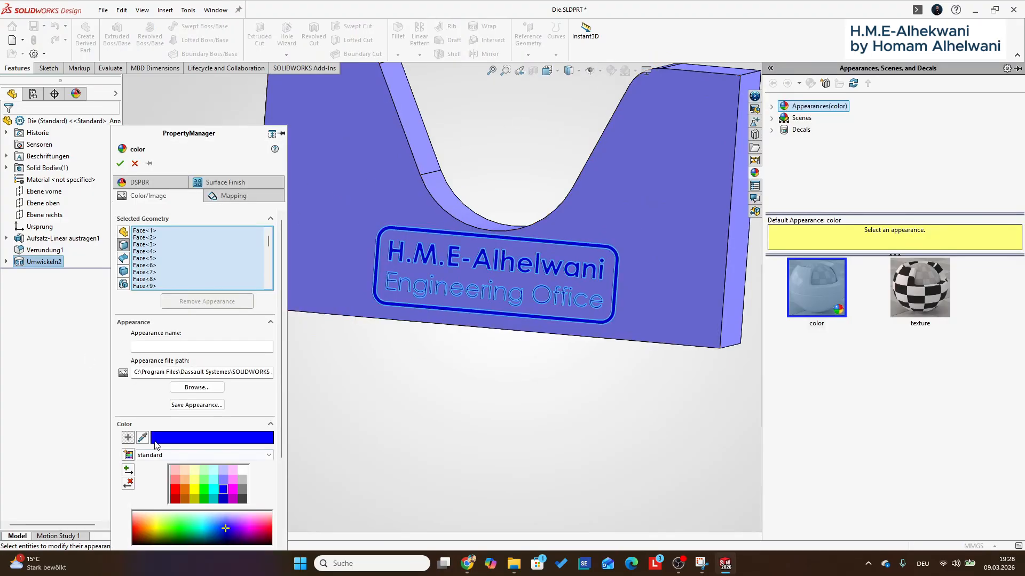
pyautogui.click(156, 438)
pyautogui.click(462, 256)
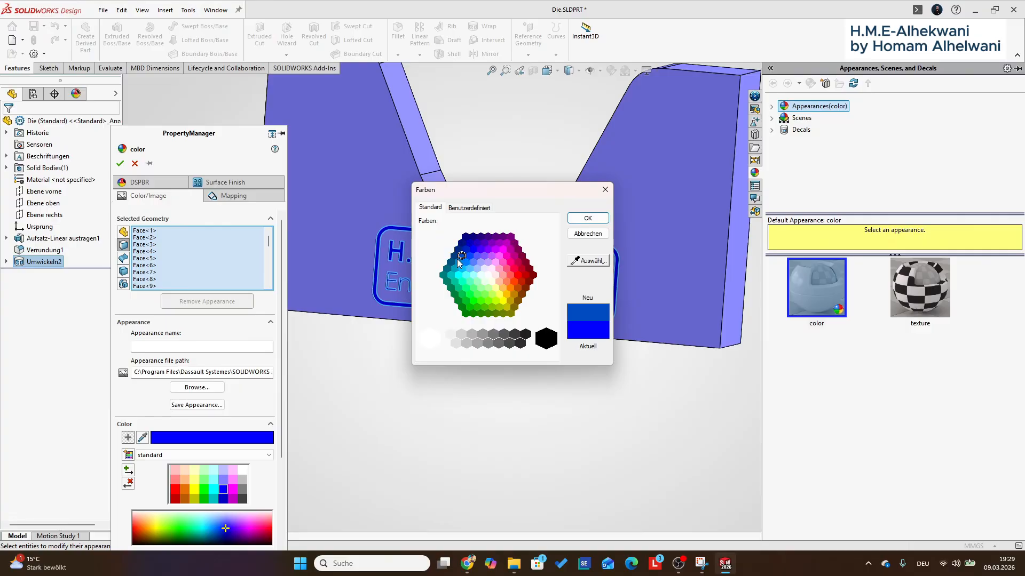
pyautogui.click(465, 249)
pyautogui.click(594, 220)
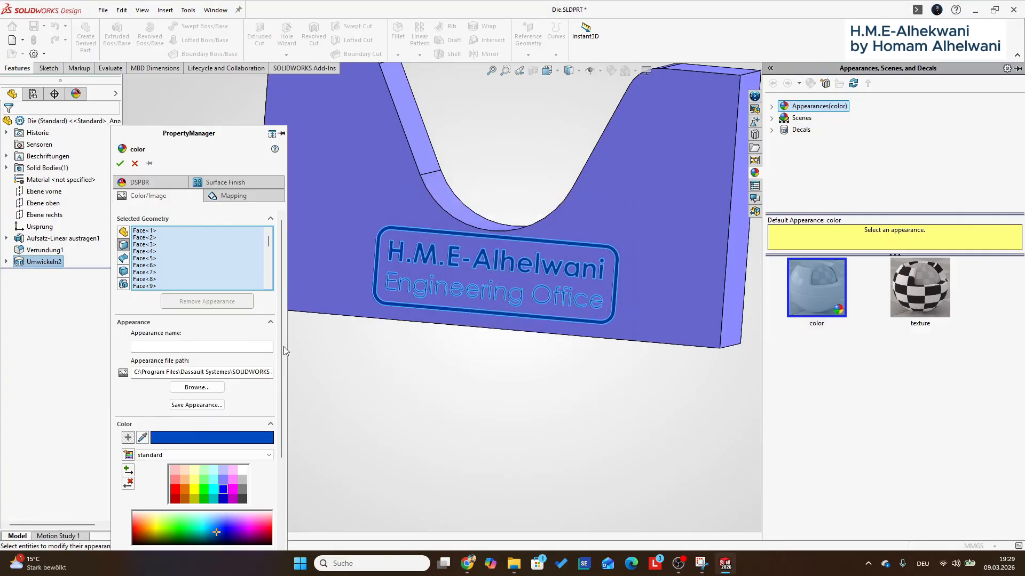
pyautogui.click(120, 164)
pyautogui.scroll(-10, 333, 322)
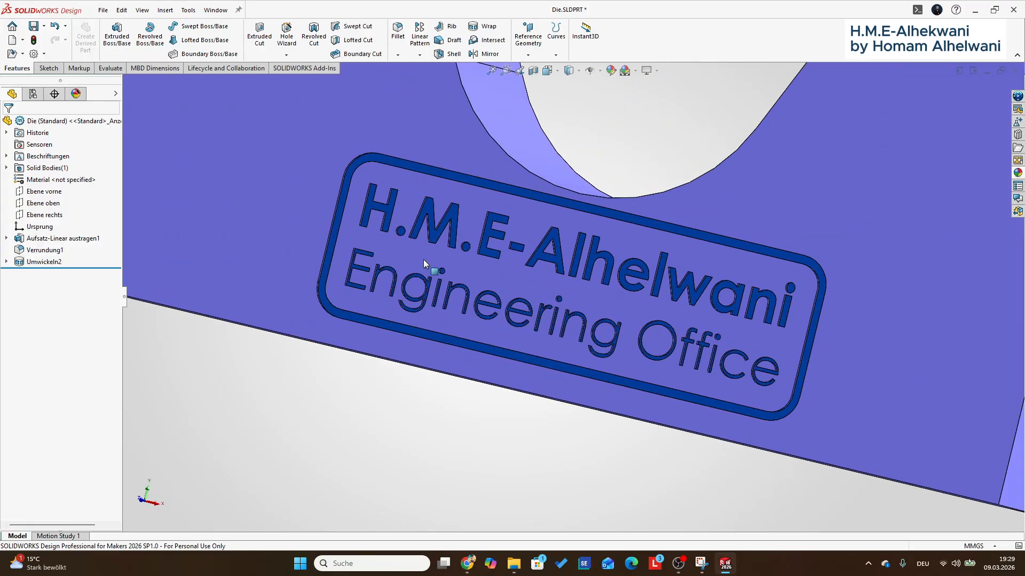
# - Set the deboss depth of the framed text's Wrap feature to 0.3 mm
pyautogui.scroll(10, 333, 322)
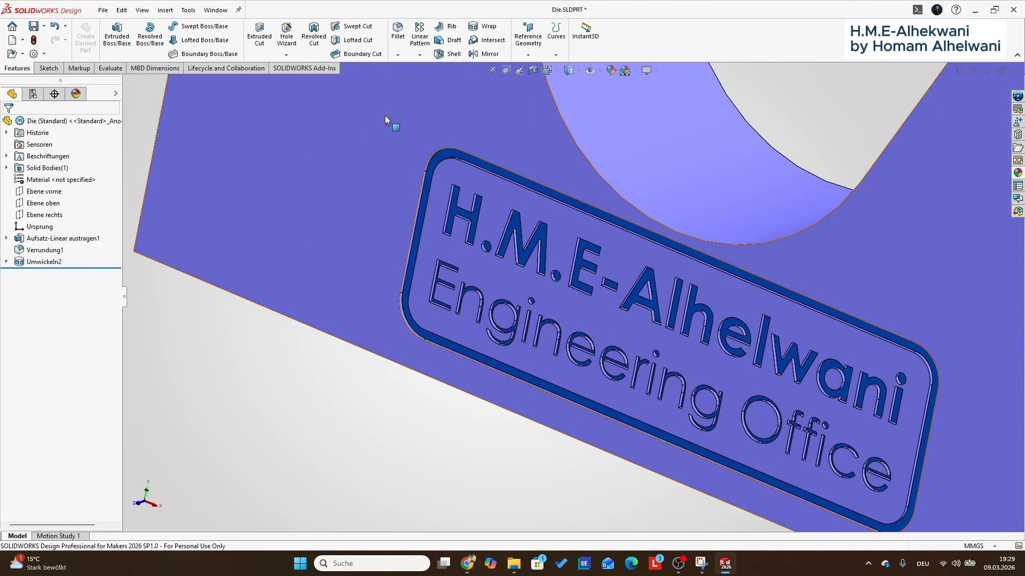
pyautogui.click(44, 262)
pyautogui.click(58, 230)
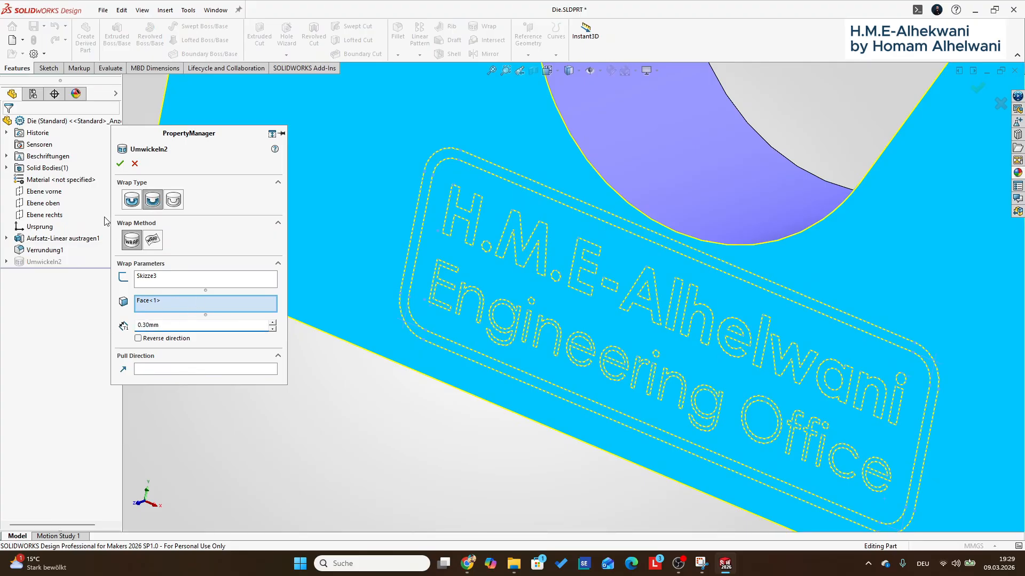
pyautogui.click(120, 164)
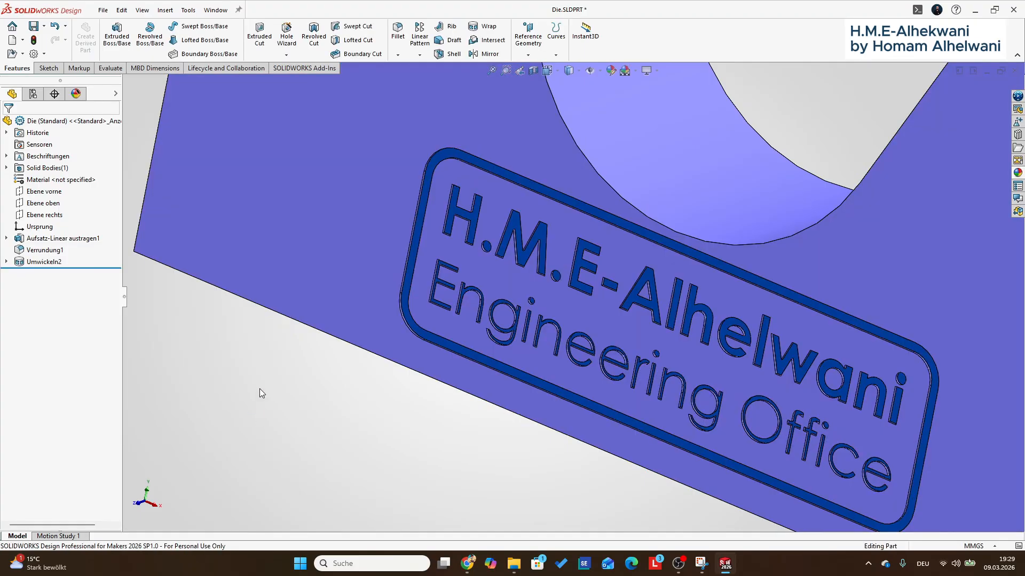
# - Select the front-face area inside the frame together with the small enclosed areas within the letters
pyautogui.moveTo(258, 393); pyautogui.dragTo(333, 416, button='middle')
pyautogui.scroll(1, 344, 422)
pyautogui.scroll(-3, 758, 435)
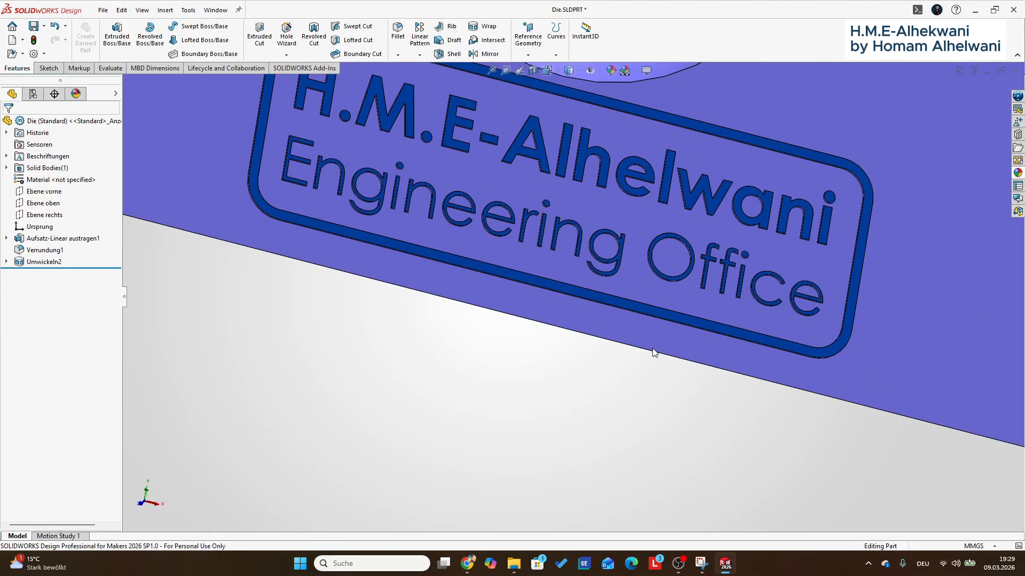
pyautogui.click(644, 227)
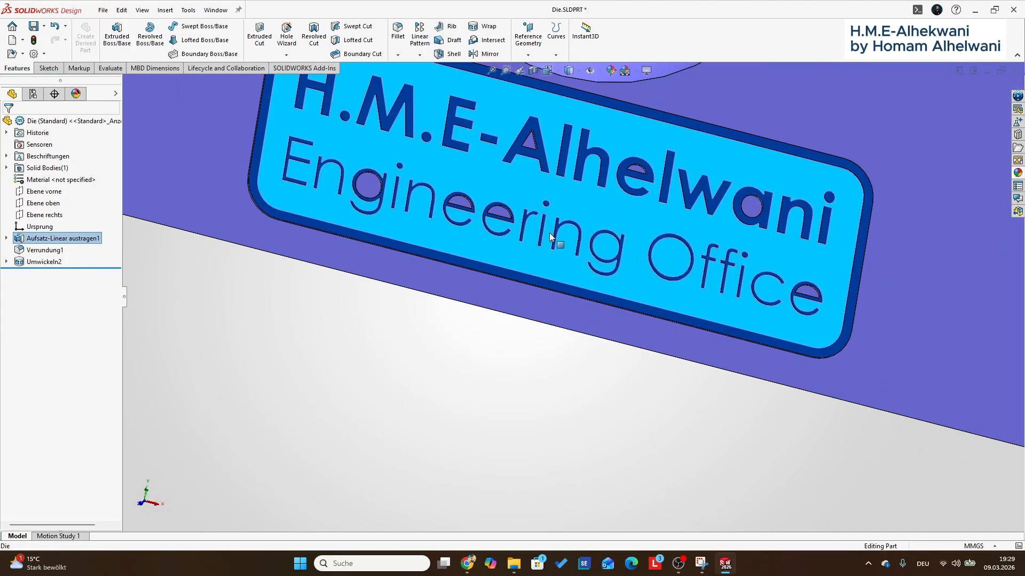
pyautogui.click(373, 188)
pyautogui.scroll(-5, 364, 159)
pyautogui.scroll(4, 419, 232)
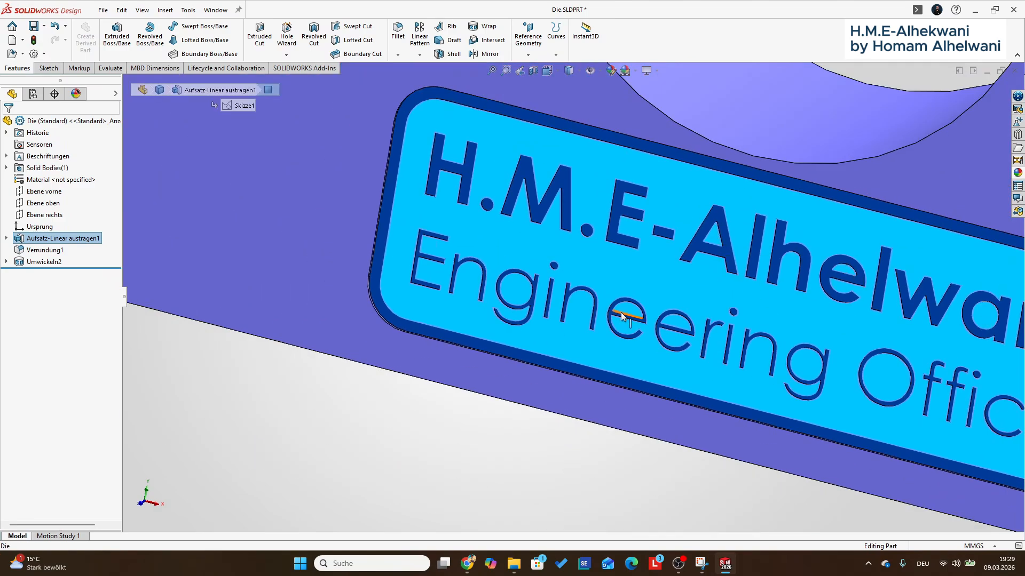
pyautogui.scroll(3, 526, 309)
pyautogui.scroll(-3, 847, 373)
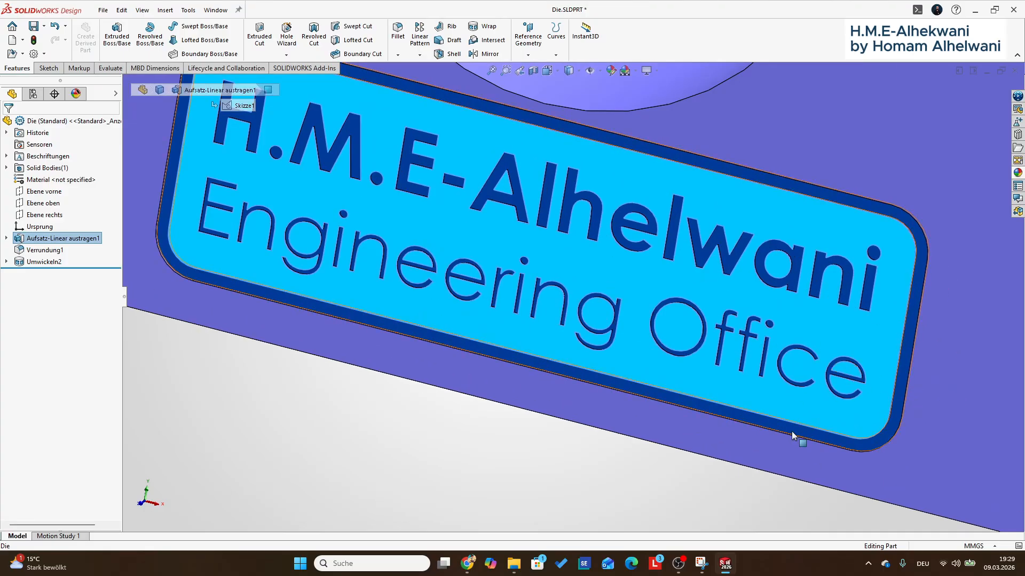
pyautogui.scroll(3, 577, 272)
# - Apply a white color appearance to the selected background faces behind the text
pyautogui.click(611, 71)
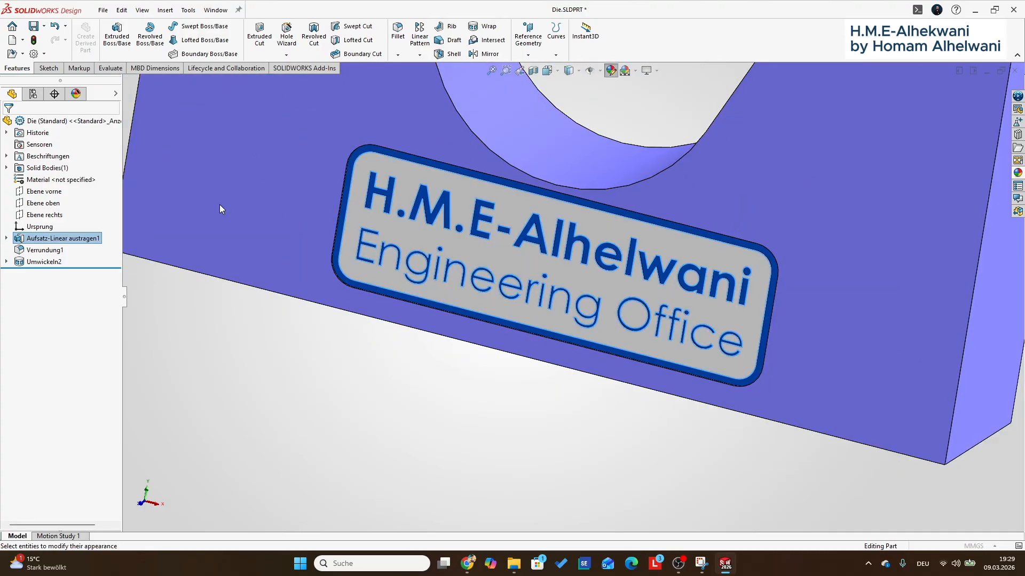
pyautogui.click(168, 439)
pyautogui.click(488, 276)
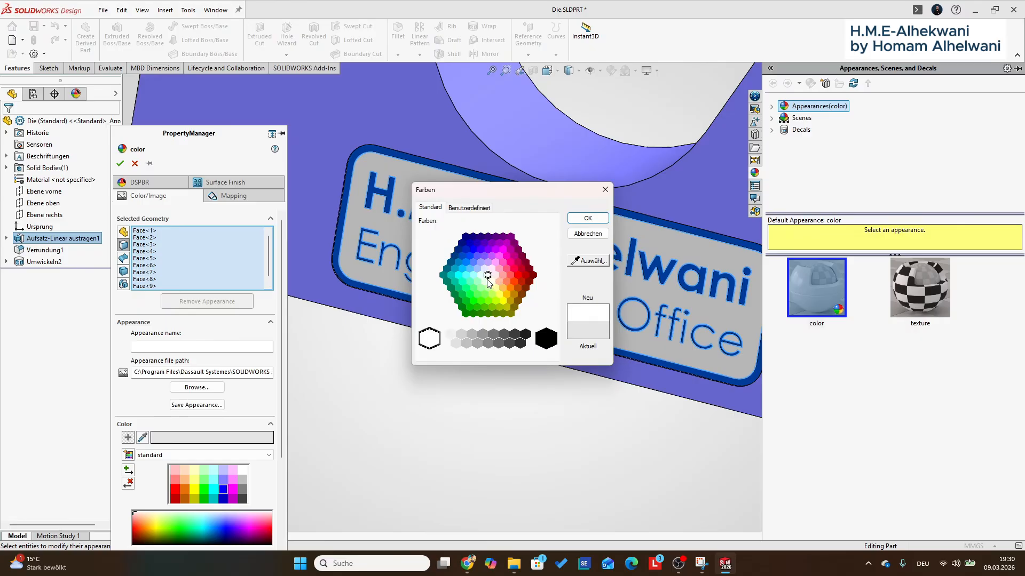
pyautogui.click(588, 218)
pyautogui.click(120, 163)
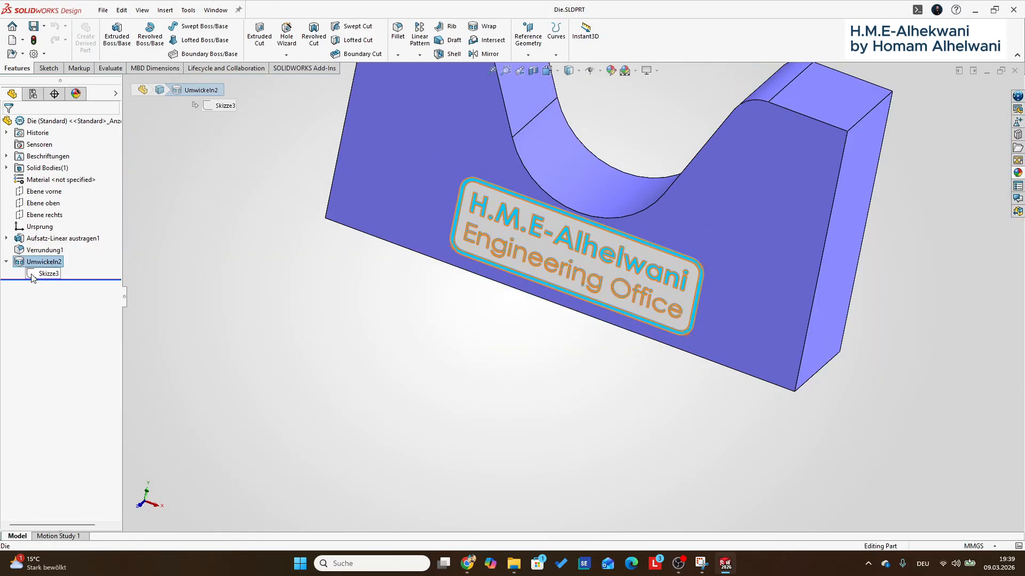
# - Open the Wrap feature's text sketch for editing and delete the 39 mm horizontal position dimension
pyautogui.click(32, 276)
pyautogui.click(45, 235)
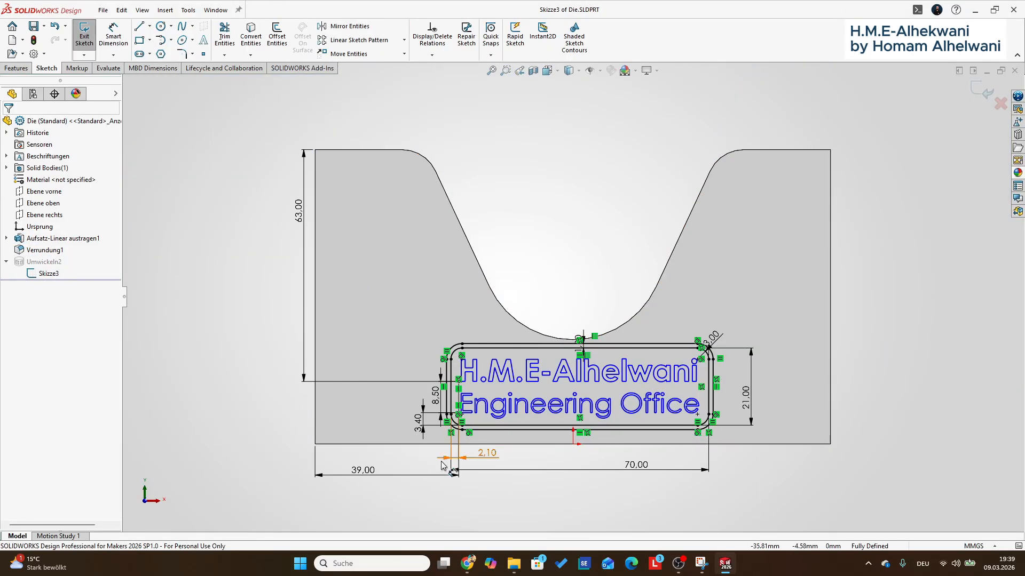
pyautogui.click(443, 476)
pyautogui.press('Delete')
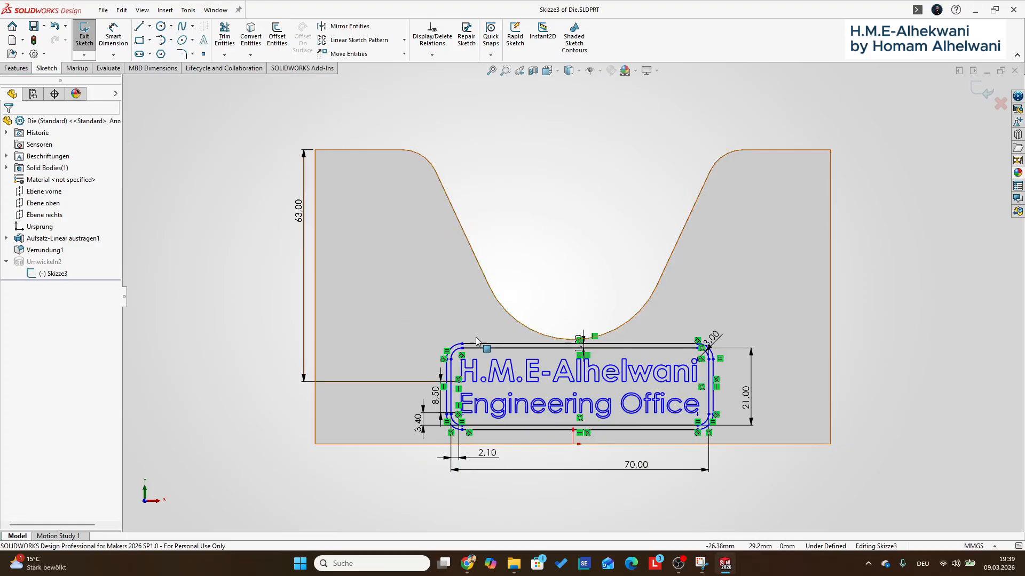
# - Centre the text frame by adding a vertical relation between the midpoint of its inner lower line and the origin
pyautogui.scroll(-3, 666, 429)
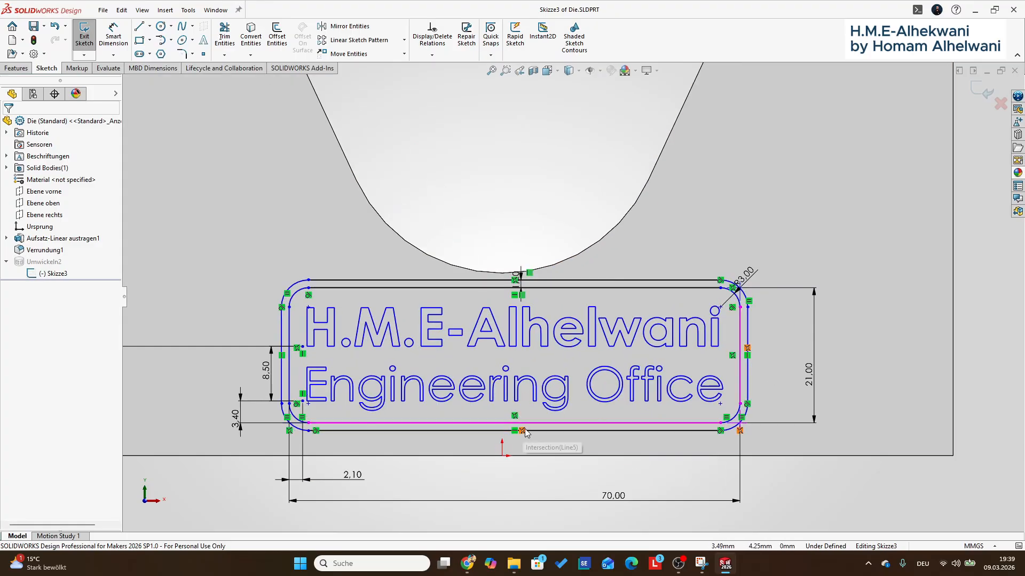
pyautogui.click(515, 427)
pyautogui.click(515, 424)
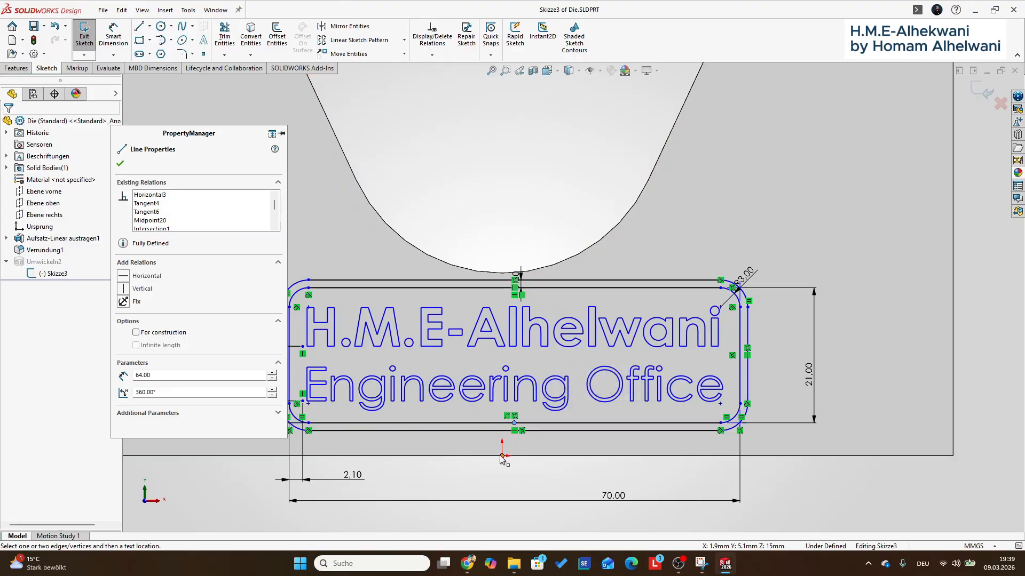
pyautogui.keyDown('ctrl'); pyautogui.click(501, 455); pyautogui.keyUp('ctrl')
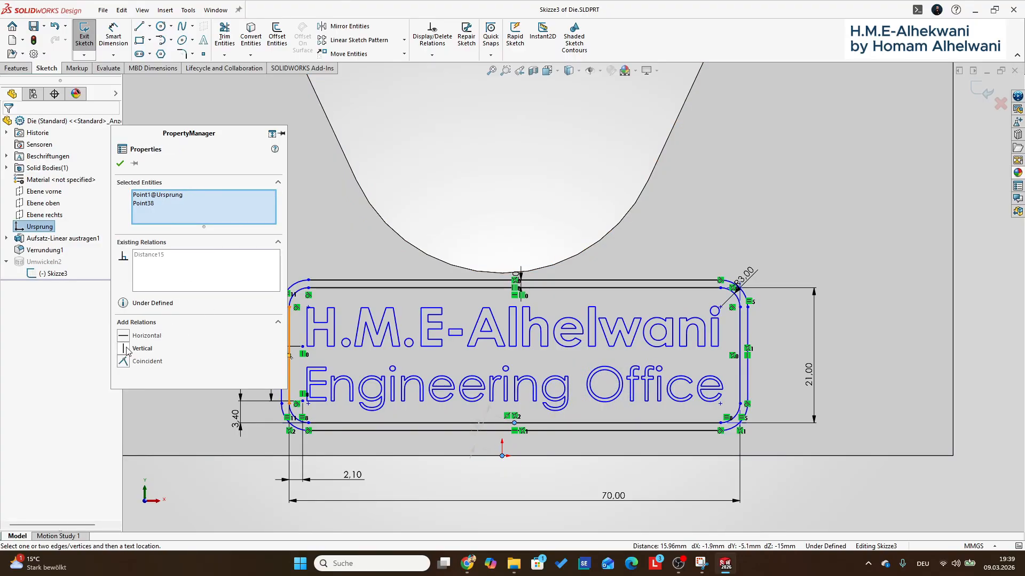
pyautogui.click(127, 351)
pyautogui.click(848, 514)
pyautogui.scroll(2, 747, 420)
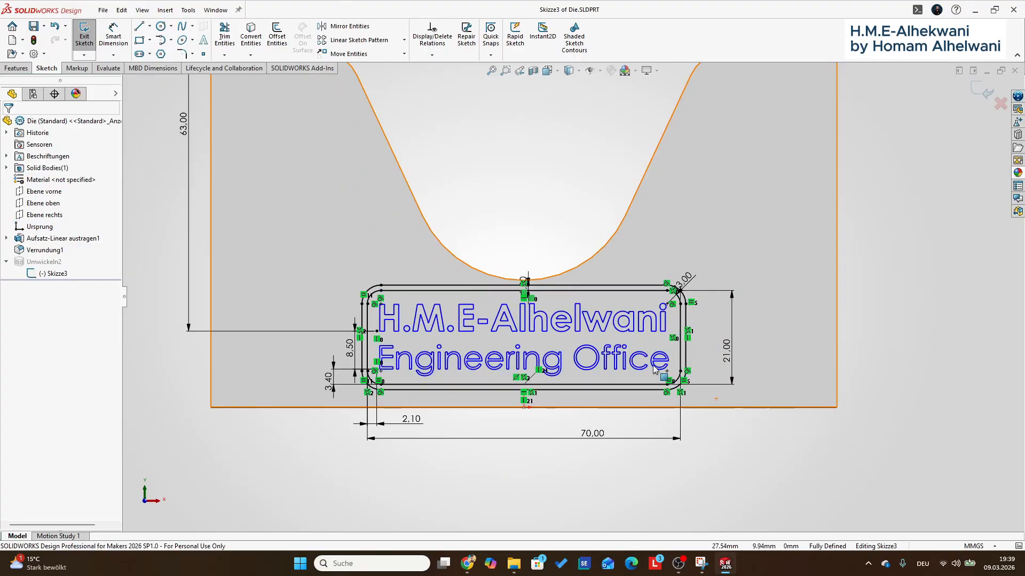
# - Set the text's vertical position dimension from the die's upper edge to 64 mm and finish the sketch
pyautogui.click(189, 212)
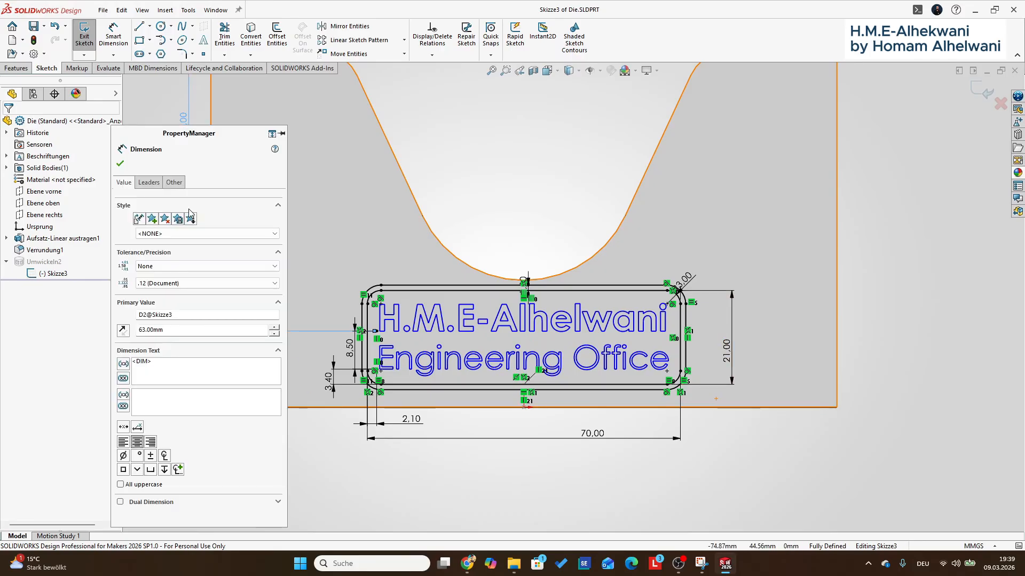
pyautogui.moveTo(179, 330); pyautogui.dragTo(104, 328)
pyautogui.write('64')
pyautogui.press('Return')
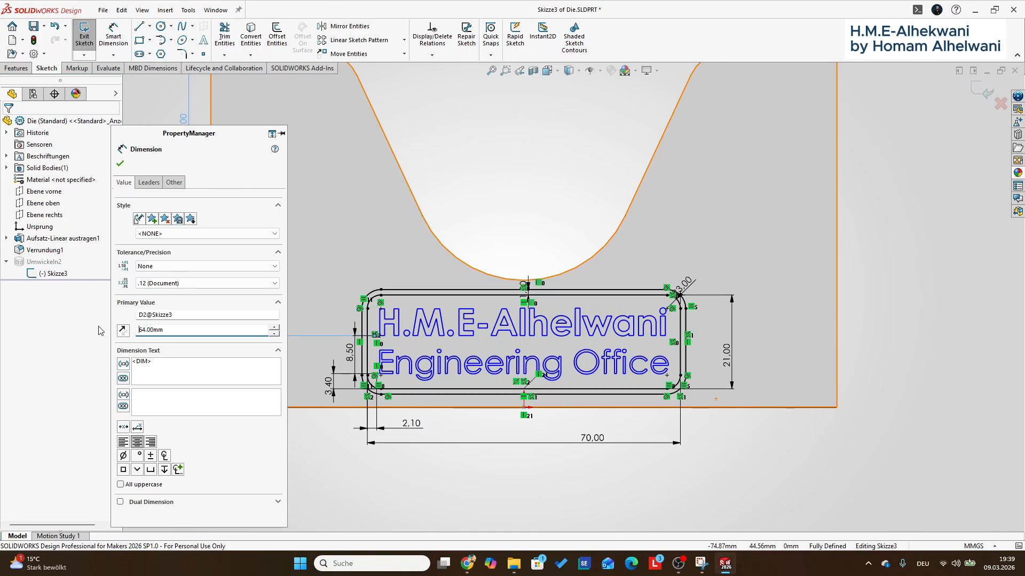
pyautogui.click(485, 433)
pyautogui.scroll(2, 573, 297)
pyautogui.click(979, 97)
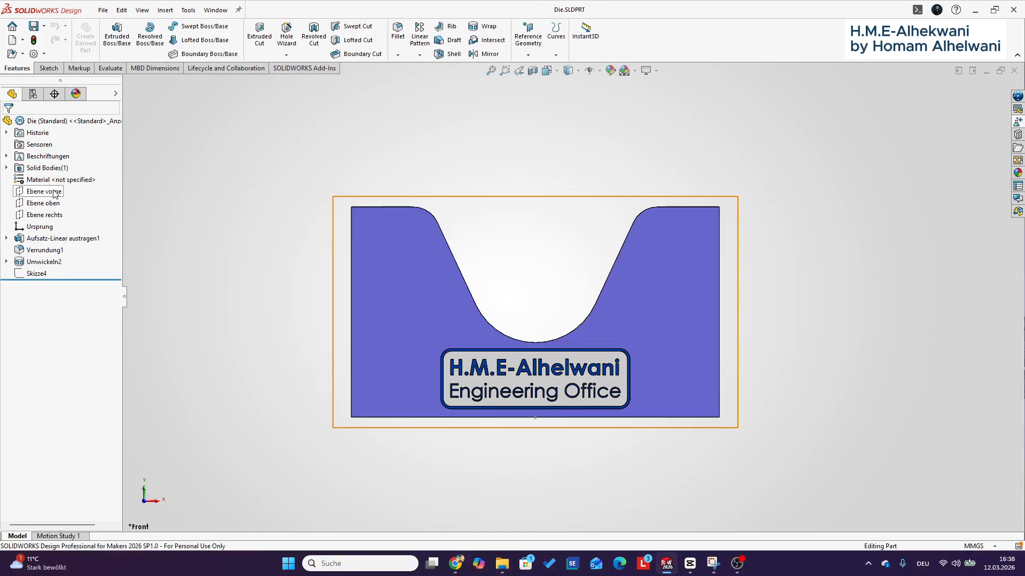
# - Create a sketch on the front plane (Ebene vorne) containing the left groove shoulder's fillet arc offset outward by 1.5 mm
pyautogui.click(43, 191)
pyautogui.click(103, 176)
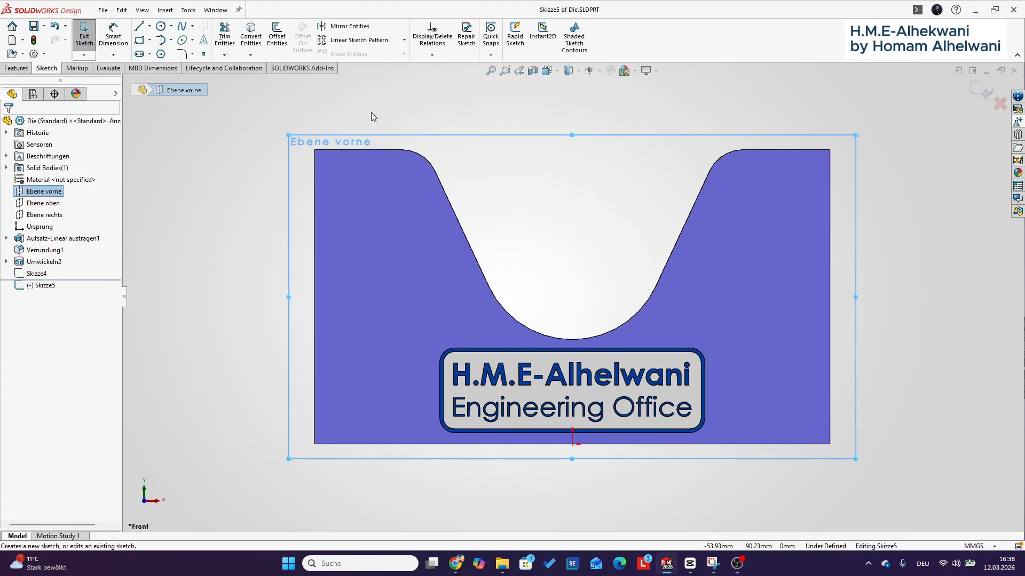
pyautogui.click(276, 35)
pyautogui.click(410, 151)
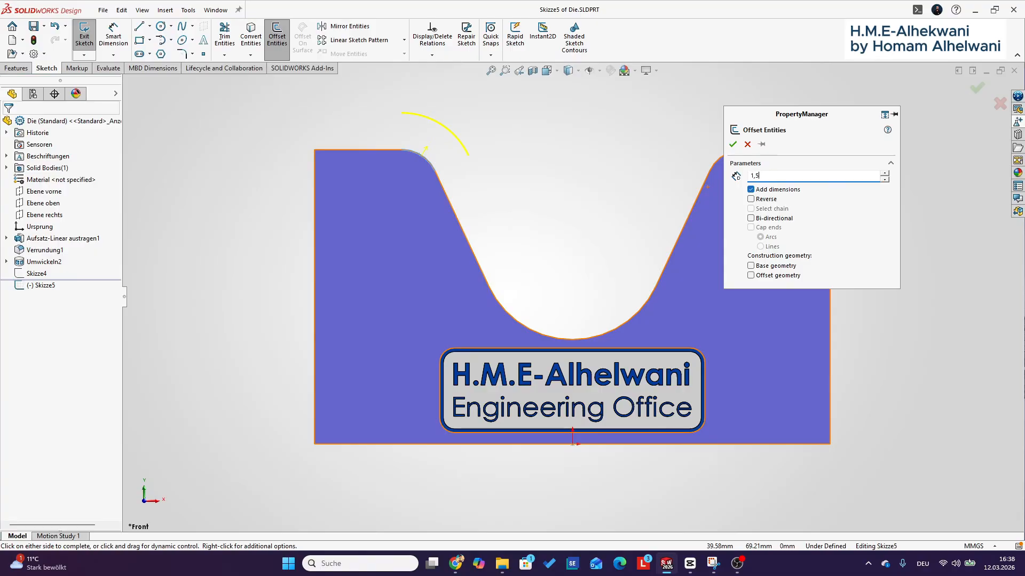
pyautogui.click(732, 144)
pyautogui.click(537, 314)
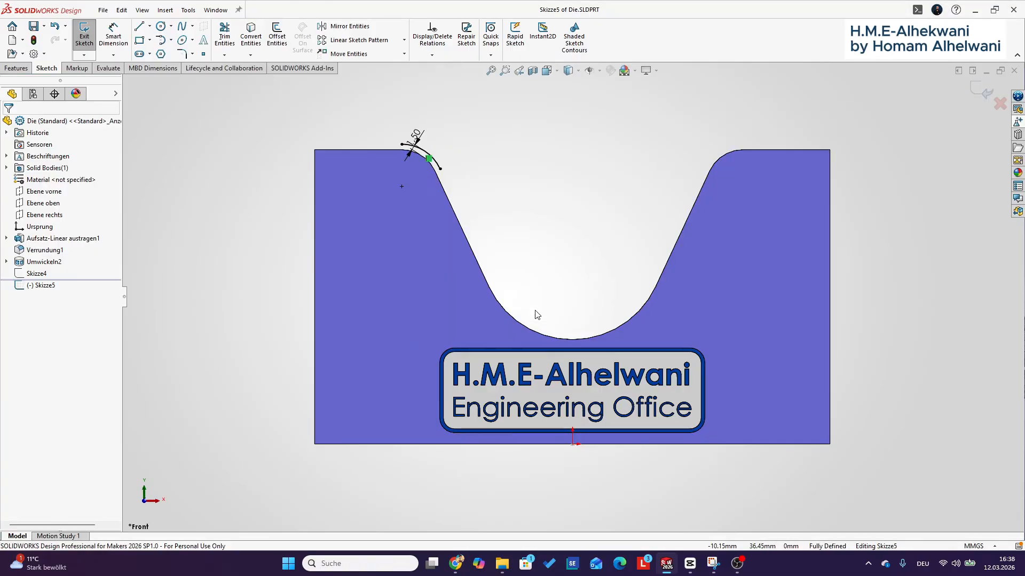
pyautogui.scroll(-3, 424, 147)
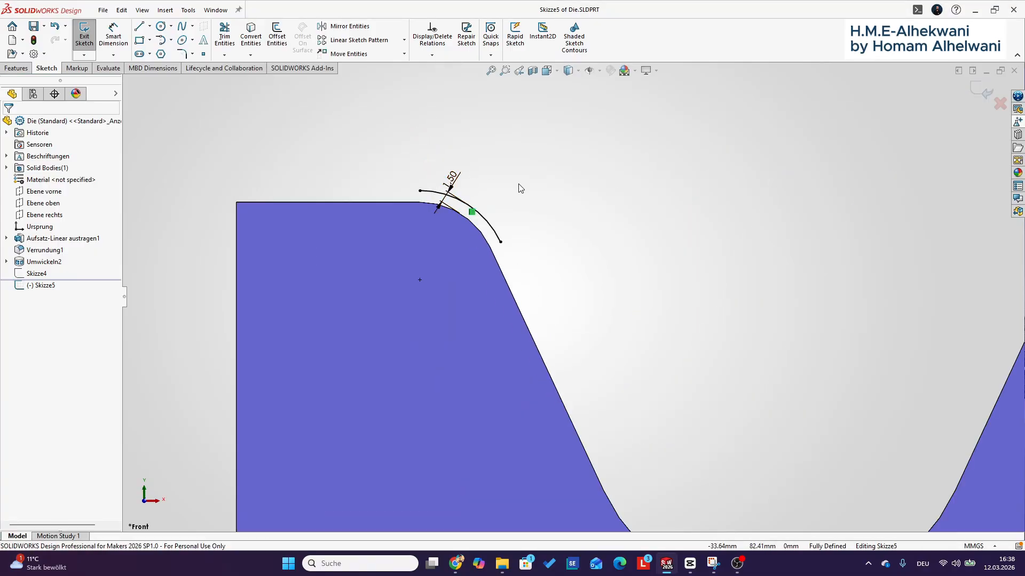
pyautogui.scroll(3, 518, 186)
pyautogui.click(737, 563)
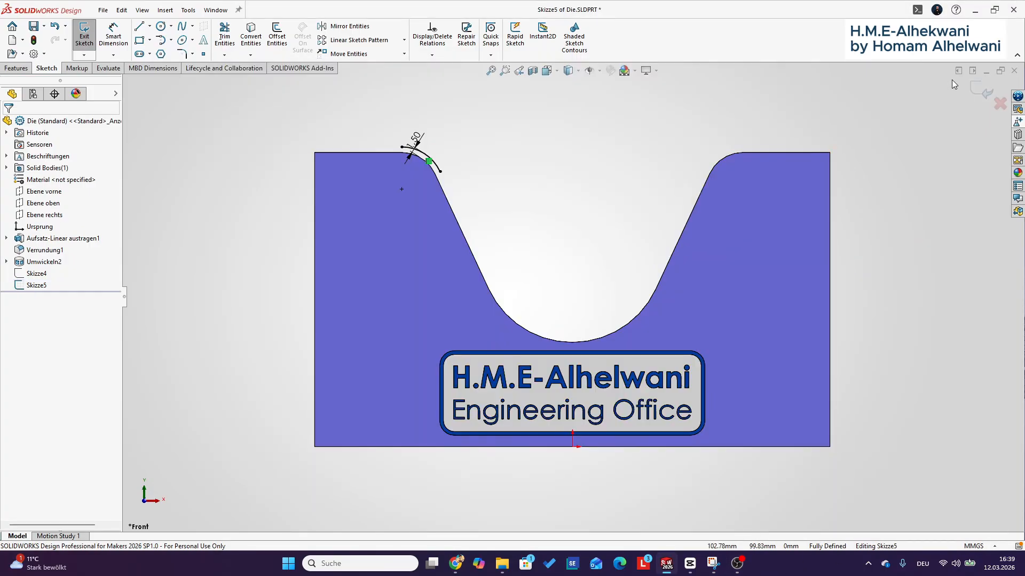
pyautogui.click(988, 89)
pyautogui.moveTo(579, 247)
pyautogui.mouseDown(button='middle')
pyautogui.moveTo(542, 286)
pyautogui.moveTo(495, 291)
pyautogui.mouseUp(button='middle')
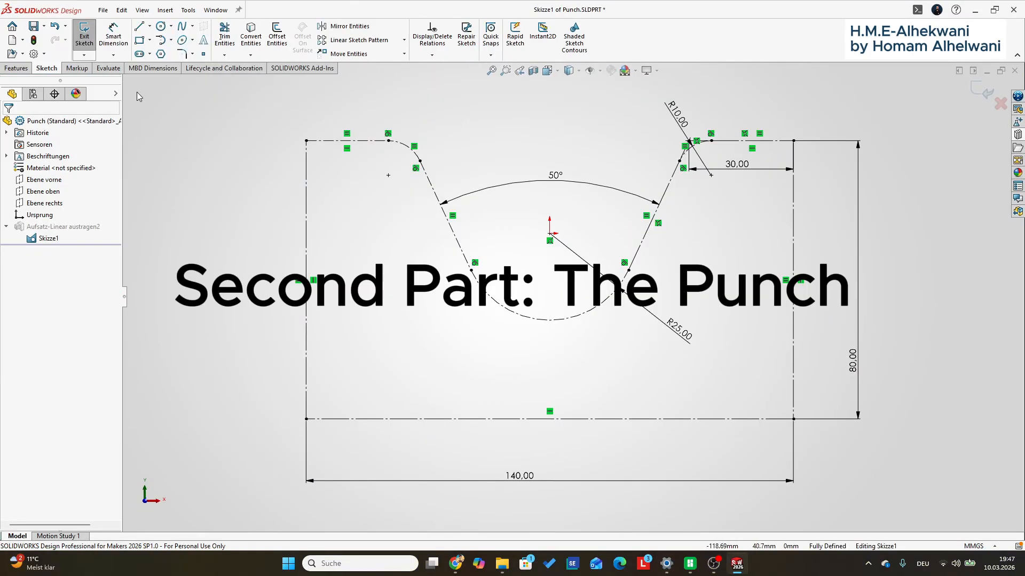
# - In the Punch sketch, offset the V-groove's flanks and bottom arc as a chain by 1.5 mm toward the inside
pyautogui.click(276, 37)
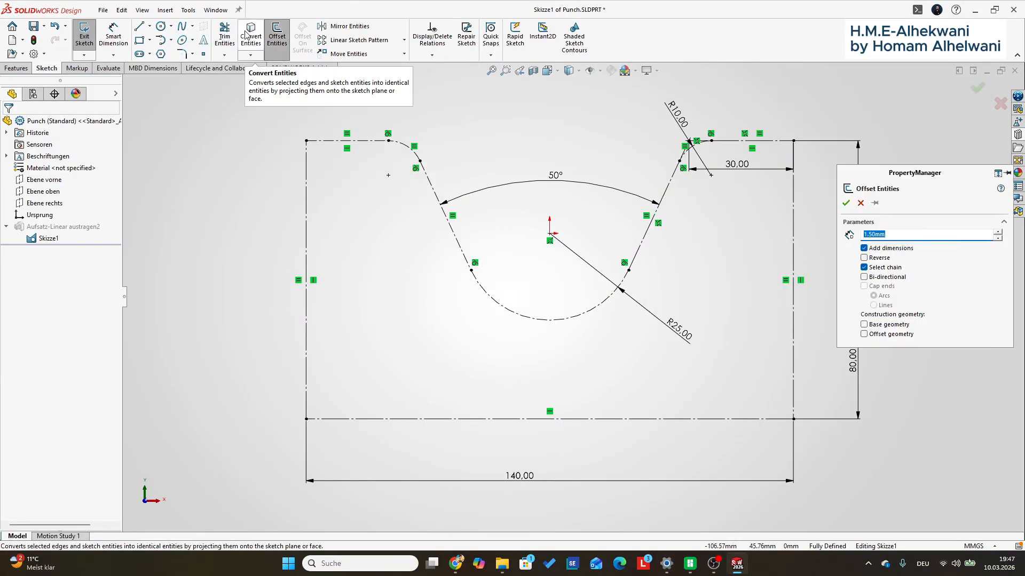
pyautogui.click(428, 180)
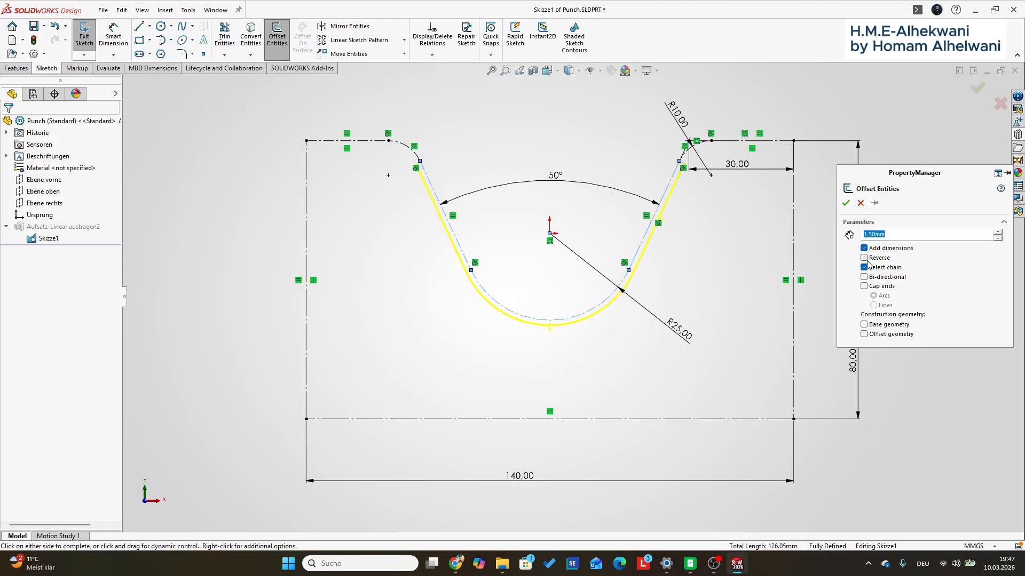
pyautogui.click(864, 258)
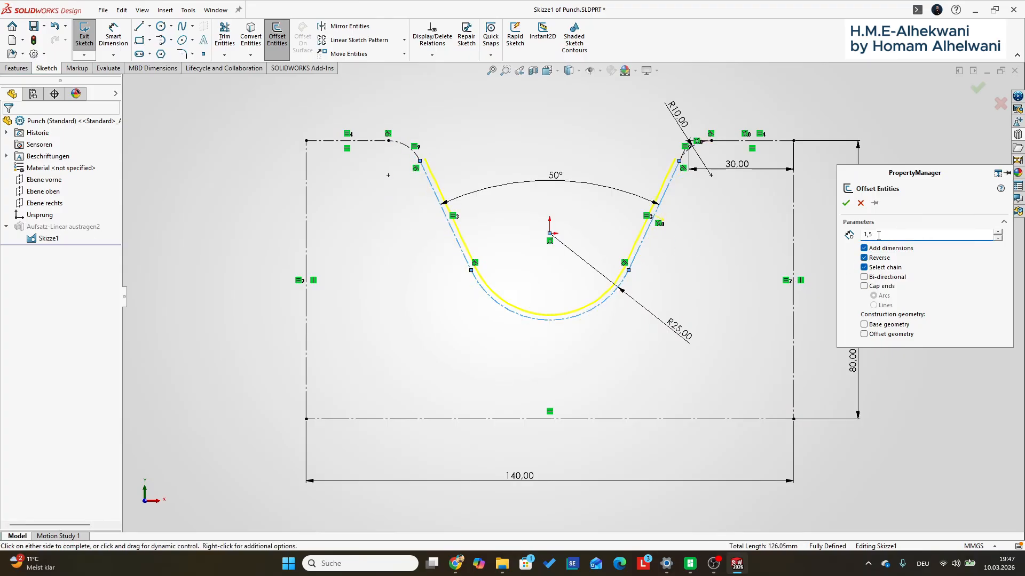
pyautogui.press('Return')
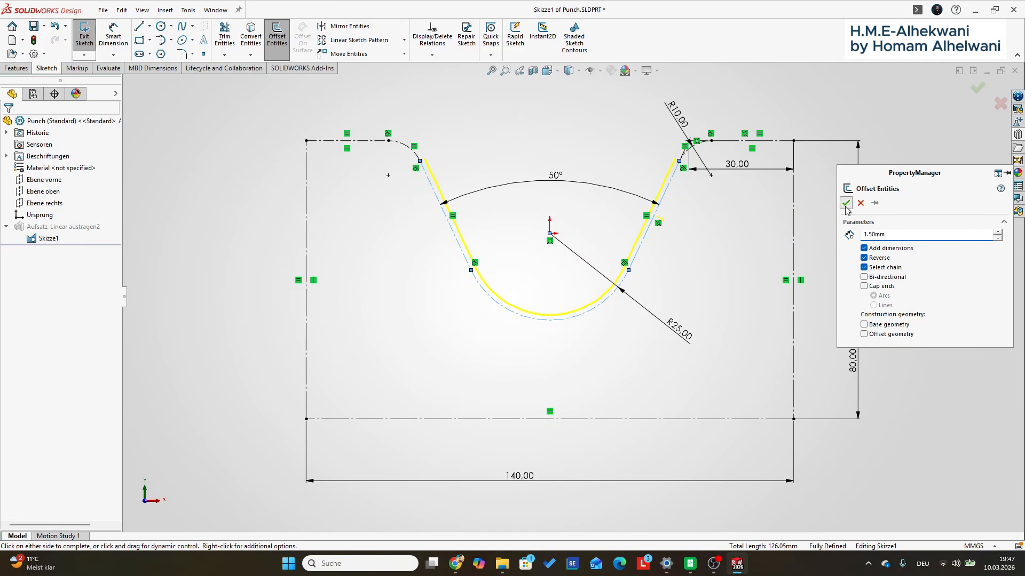
pyautogui.click(845, 202)
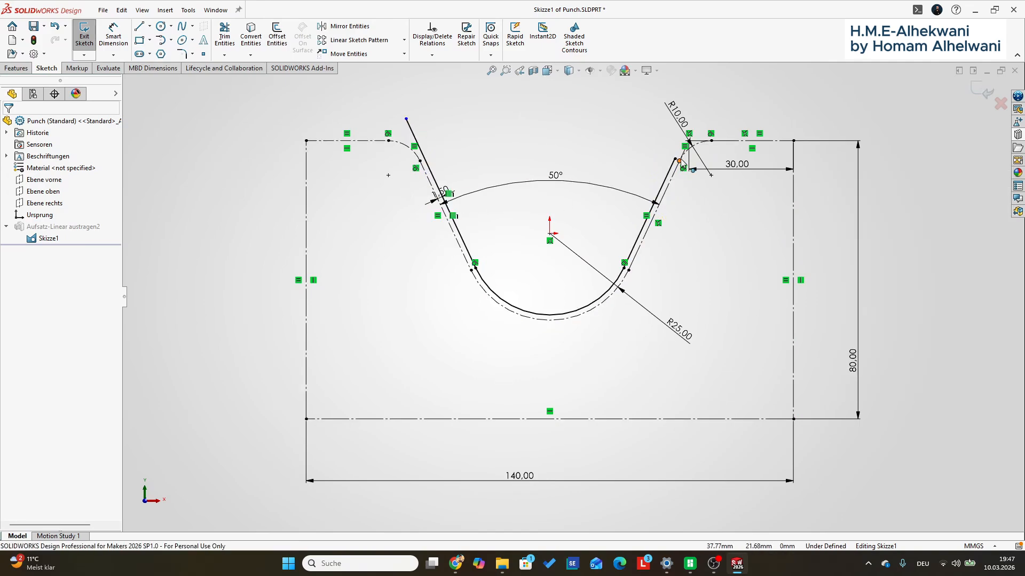
# - Extend the right offset flank line beyond the groove opening and make both offset flank lines equal in length
pyautogui.moveTo(678, 160); pyautogui.dragTo(705, 94)
pyautogui.click(472, 153)
pyautogui.click(692, 128)
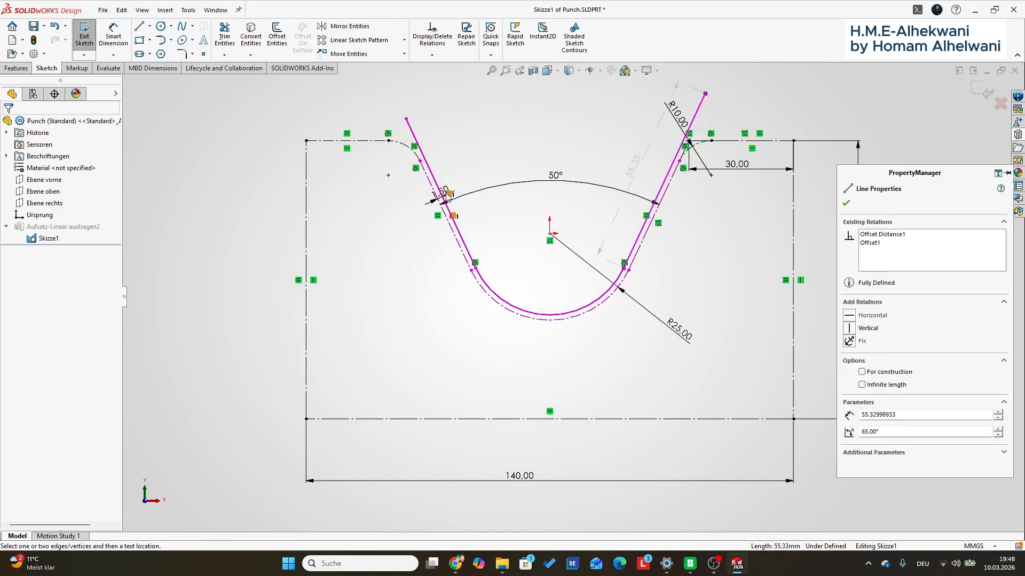
pyautogui.keyDown('ctrl'); pyautogui.click(421, 143); pyautogui.keyUp('ctrl')
pyautogui.click(528, 92)
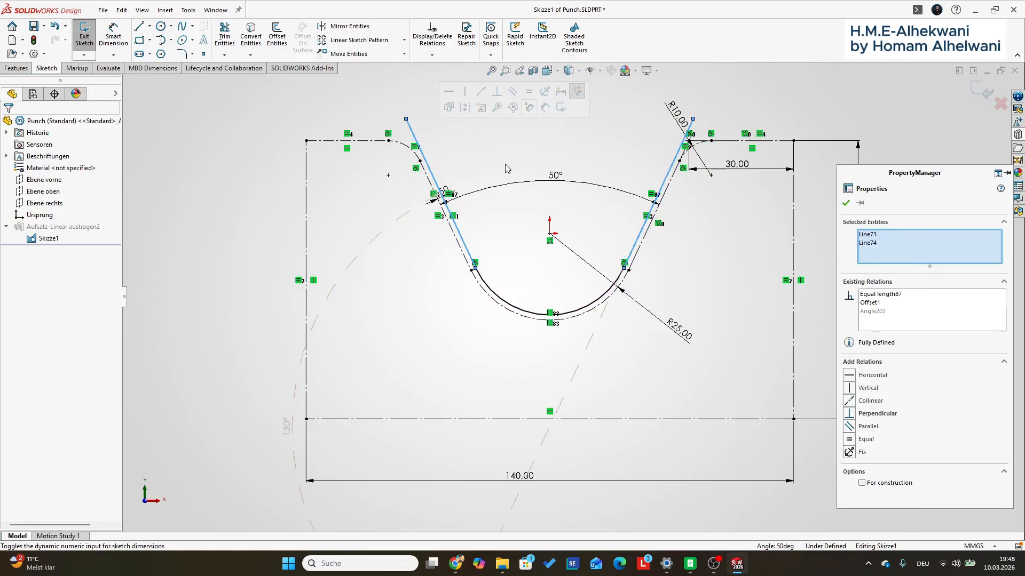
pyautogui.click(499, 162)
# - Add a horizontal relation between the upper endpoints of the two offset flank lines
pyautogui.click(406, 119)
pyautogui.keyDown('ctrl'); pyautogui.click(693, 119); pyautogui.keyUp('ctrl')
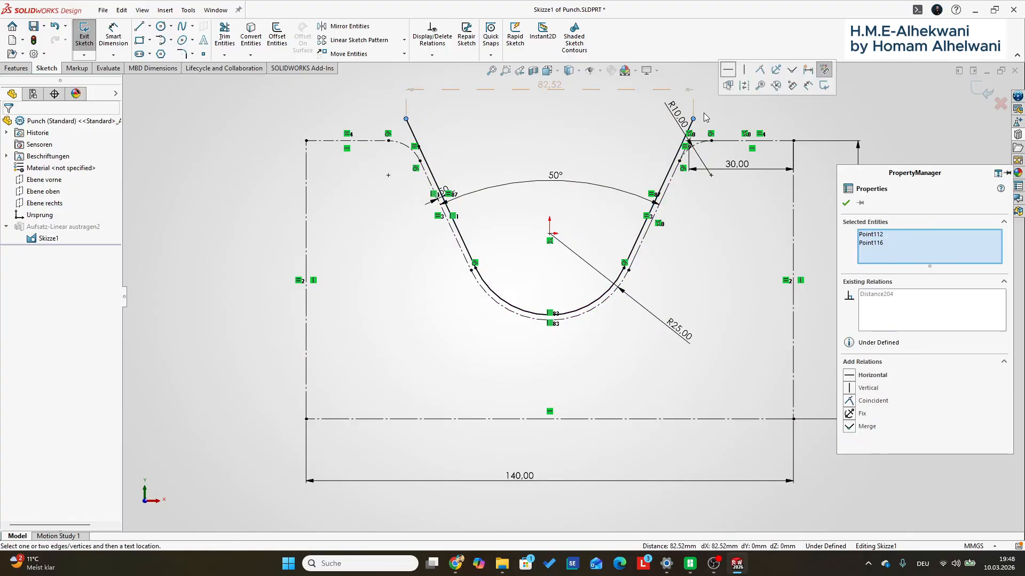
pyautogui.click(734, 71)
pyautogui.click(614, 126)
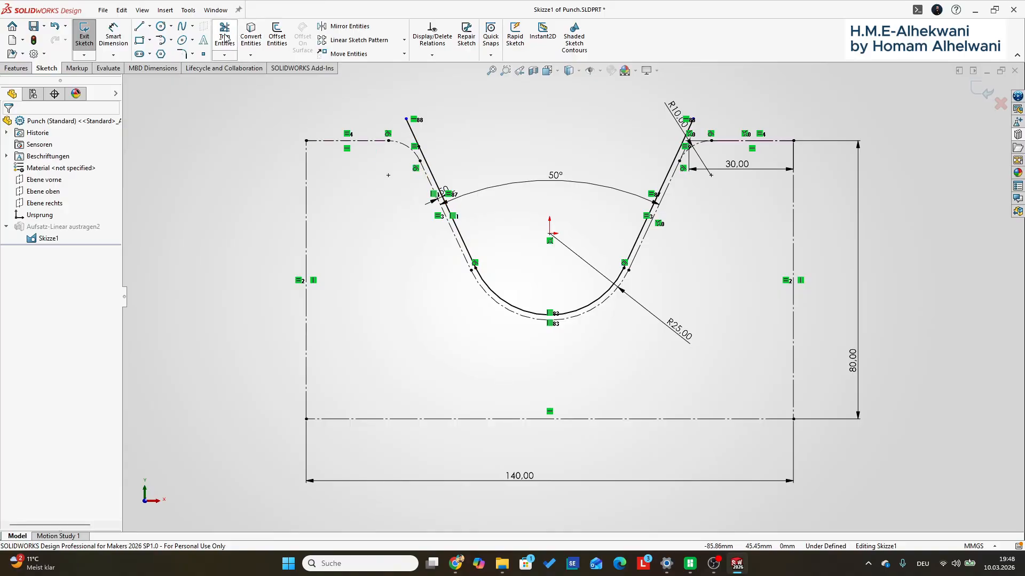
# - Dimension the left offset flank line of the punch profile at 60 mm
pyautogui.click(116, 38)
pyautogui.click(418, 144)
pyautogui.click(427, 194)
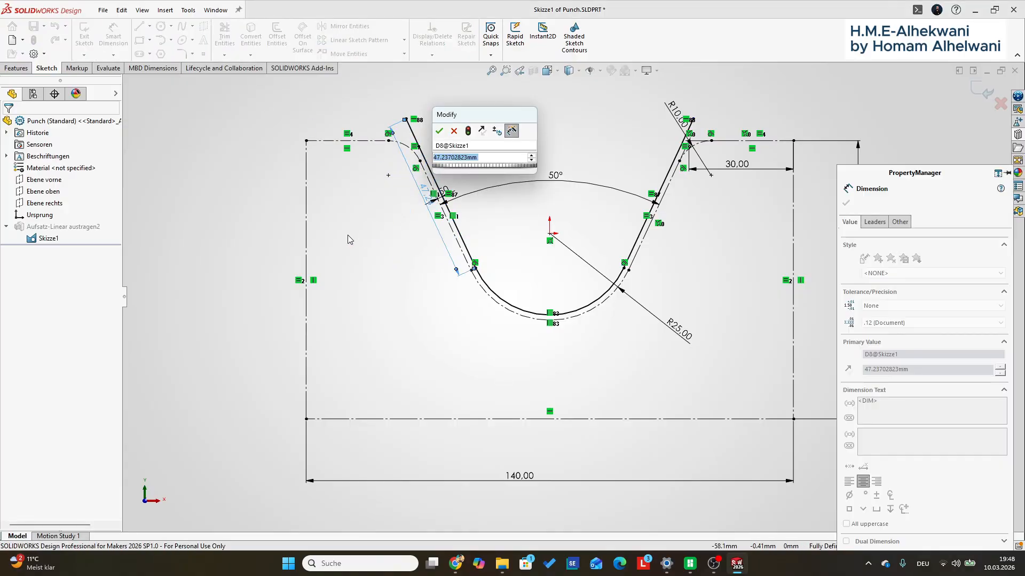
pyautogui.write('60')
pyautogui.press('Return')
pyautogui.click(372, 280)
pyautogui.scroll(3, 378, 315)
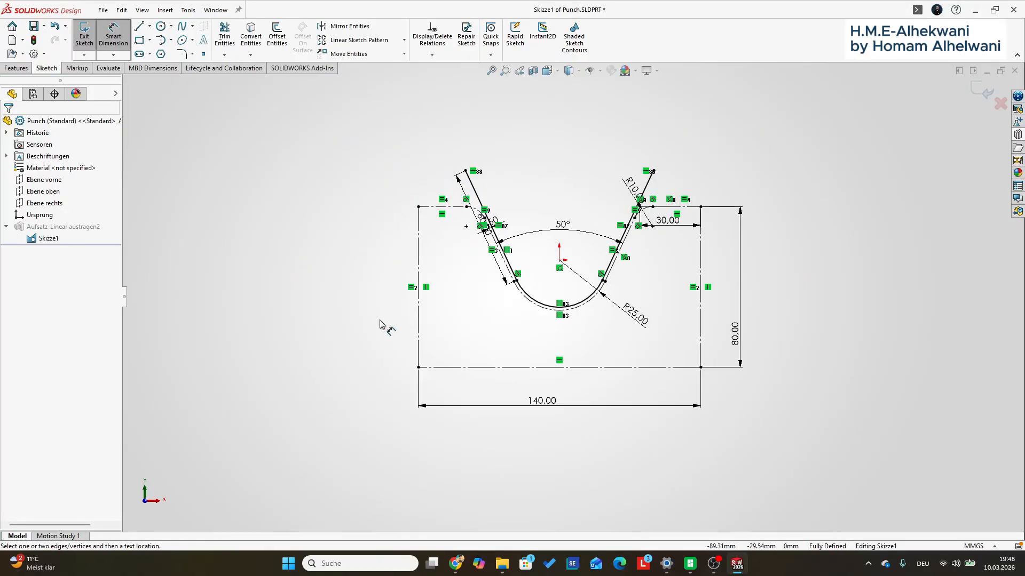
# - Set the left offset flank line's length to 50 mm
pyautogui.scroll(-2, 556, 144)
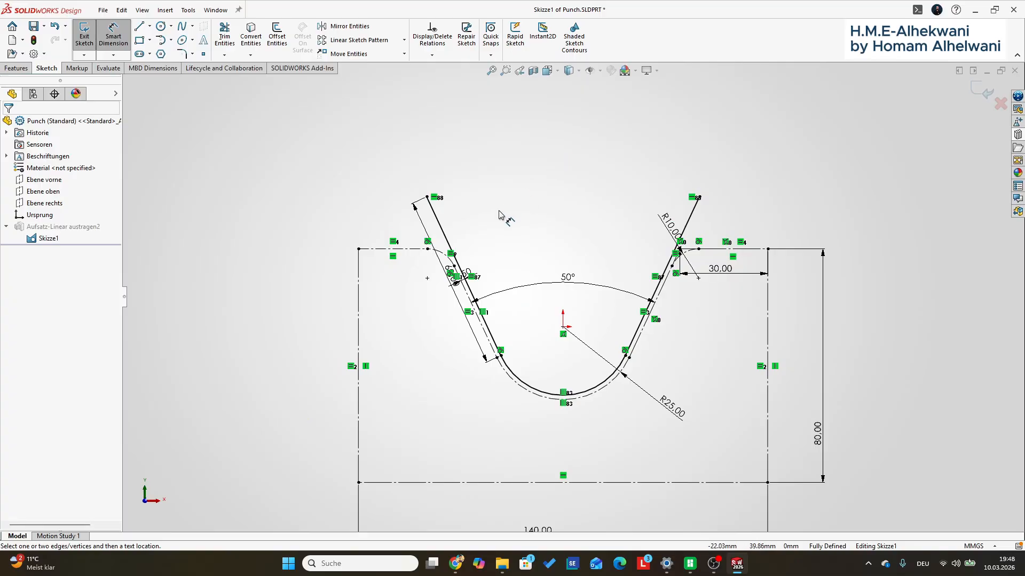
pyautogui.press('l')
pyautogui.scroll(3, 480, 224)
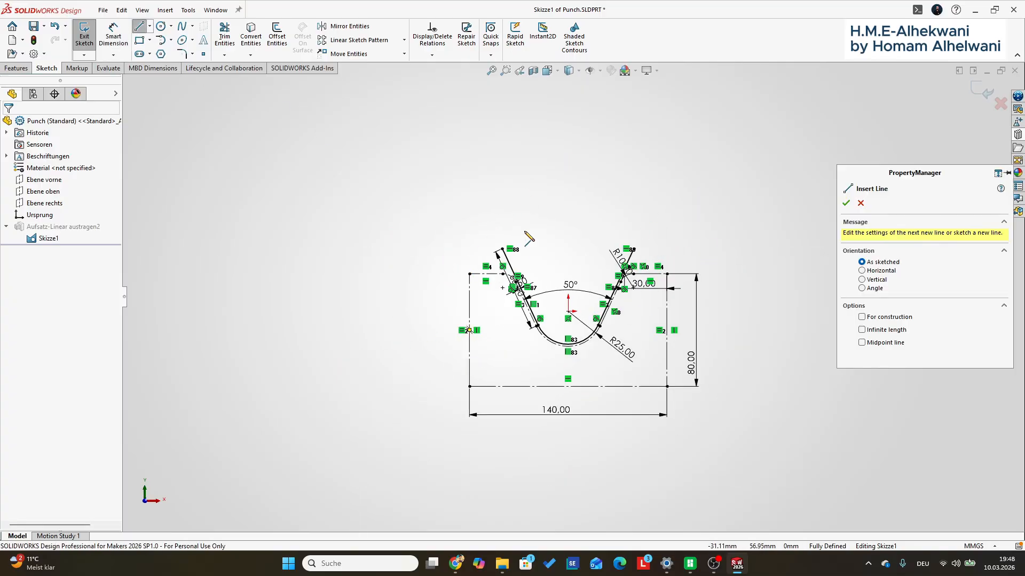
pyautogui.scroll(-3, 528, 234)
pyautogui.press('Escape')
pyautogui.doubleClick(514, 368)
pyautogui.write('50')
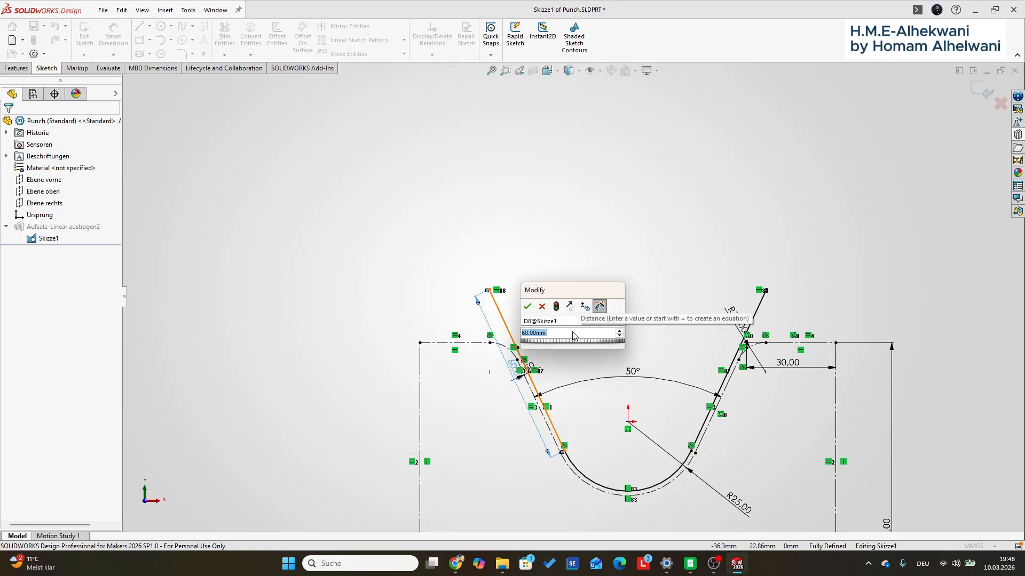
pyautogui.press('Return')
pyautogui.click(549, 326)
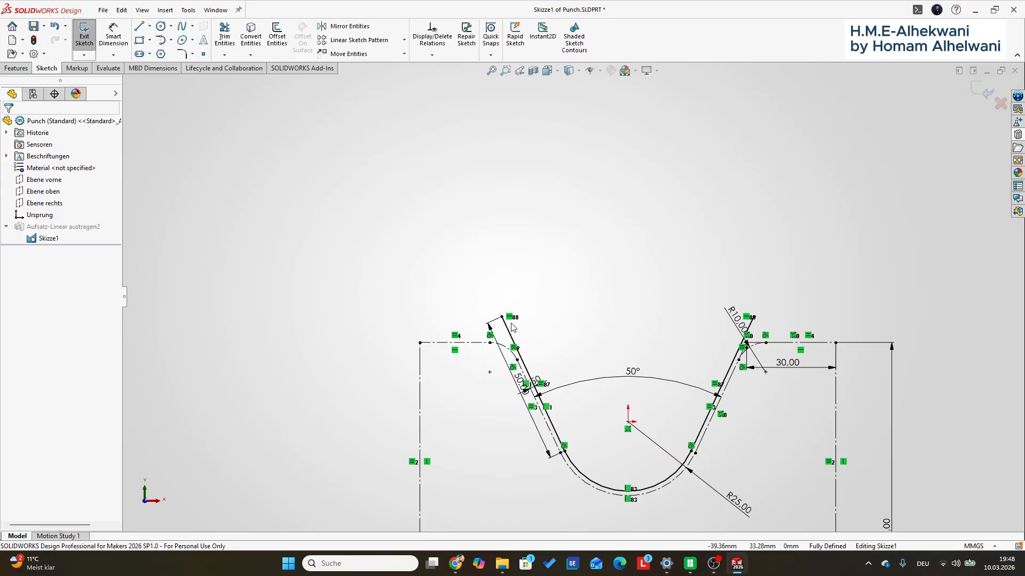
# - Close the punch profile above the flanks with two vertical lines about 114 mm long and a horizontal line joining their upper ends
pyautogui.click(139, 26)
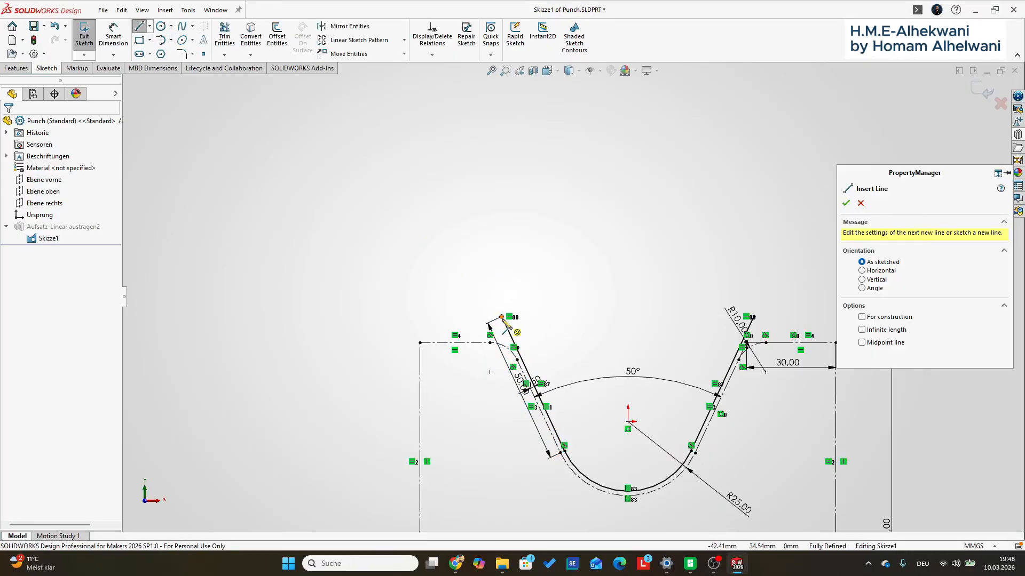
pyautogui.click(501, 317)
pyautogui.scroll(4, 572, 300)
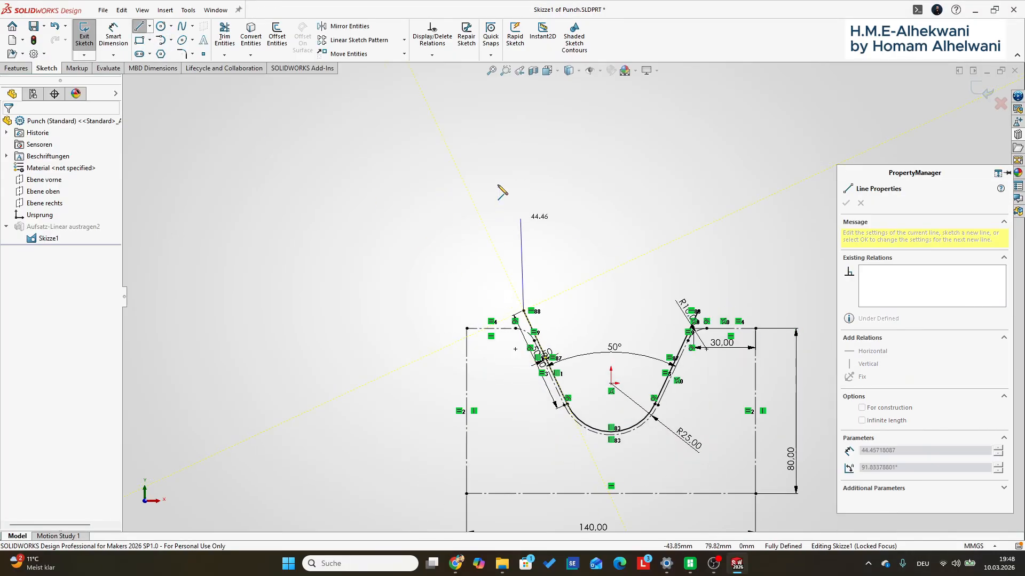
pyautogui.click(538, 144)
pyautogui.click(660, 143)
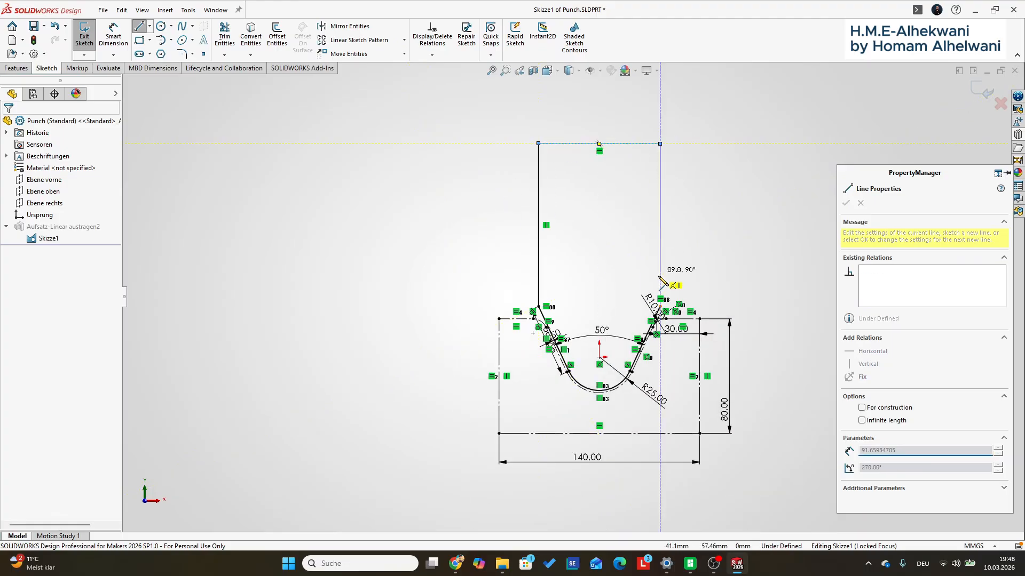
pyautogui.click(660, 308)
pyautogui.scroll(2, 693, 160)
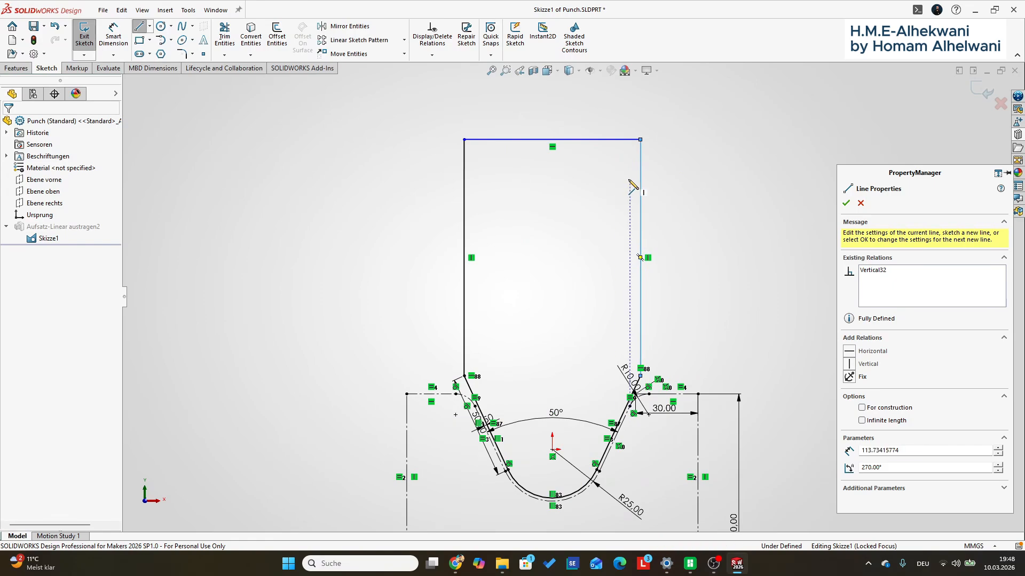
pyautogui.press('Escape')
# - Add an equal relation between the two vertical side lines of the punch profile
pyautogui.click(640, 181)
pyautogui.keyDown('ctrl'); pyautogui.click(463, 185); pyautogui.keyUp('ctrl')
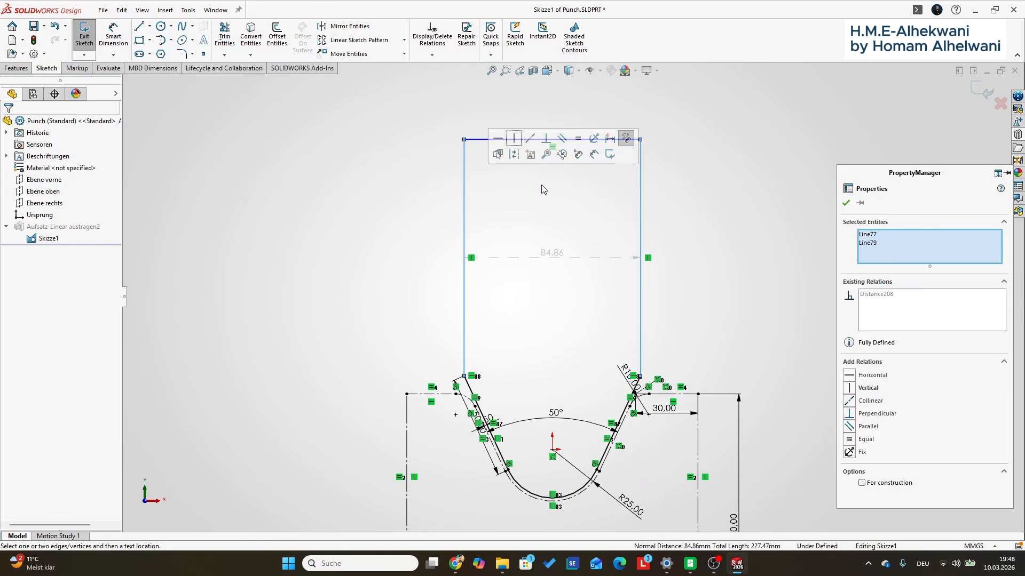
pyautogui.click(578, 138)
# - Add a driven width dimension to the horizontal top line of the punch profile
pyautogui.click(126, 42)
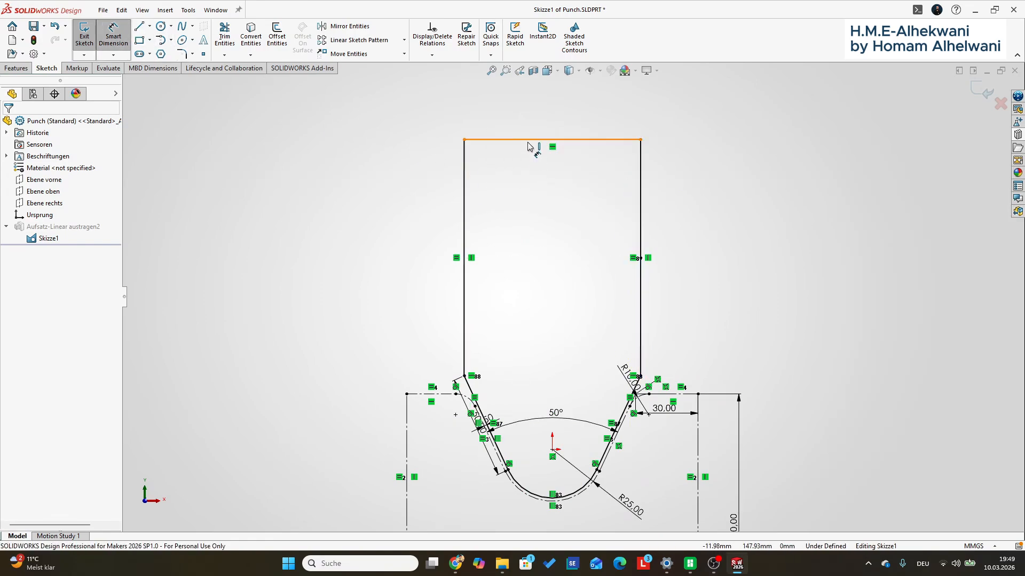
pyautogui.click(531, 140)
pyautogui.click(529, 203)
pyautogui.click(326, 166)
pyautogui.press('Escape')
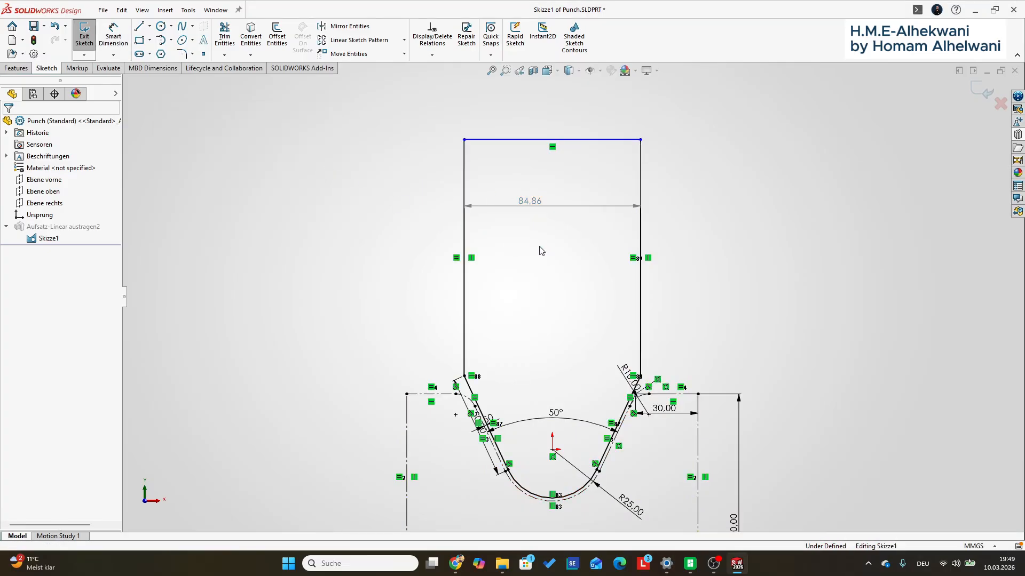
# - Dimension the right vertical side line at 110 mm and exit the sketch
pyautogui.click(641, 186)
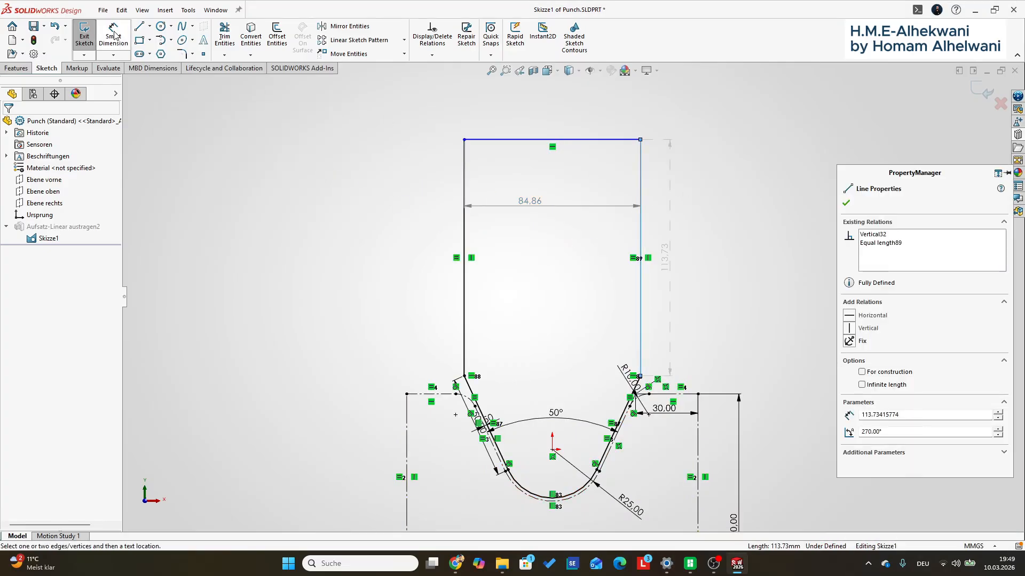
pyautogui.click(119, 35)
pyautogui.click(640, 174)
pyautogui.click(689, 193)
pyautogui.write('110')
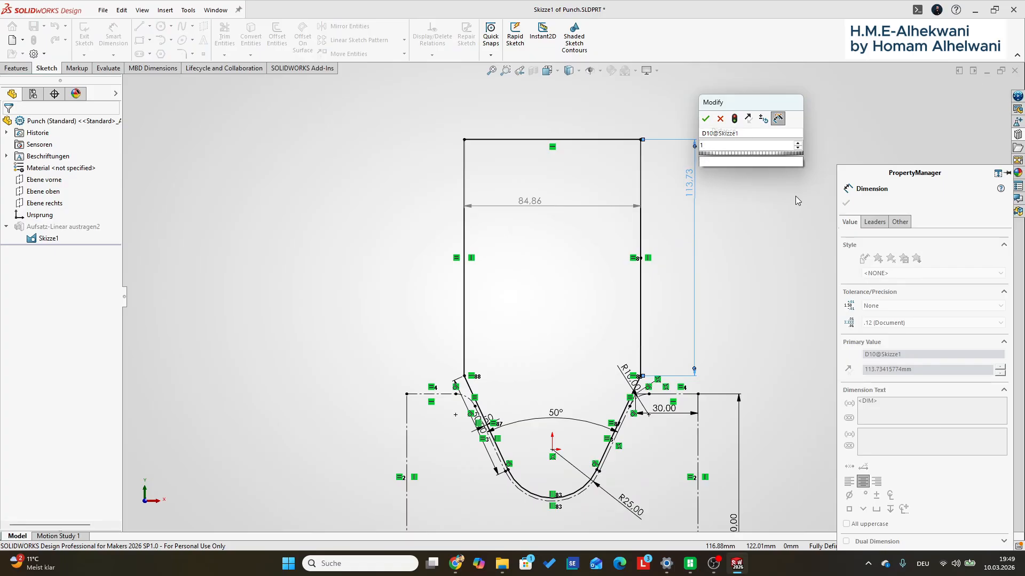
pyautogui.press('Return')
pyautogui.press('Escape')
pyautogui.press('f')
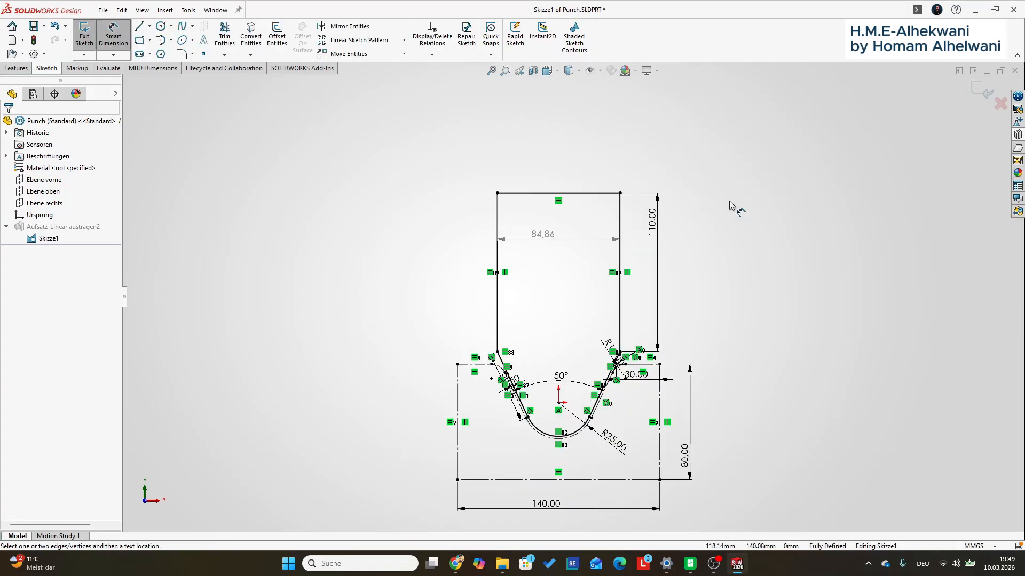
pyautogui.click(978, 95)
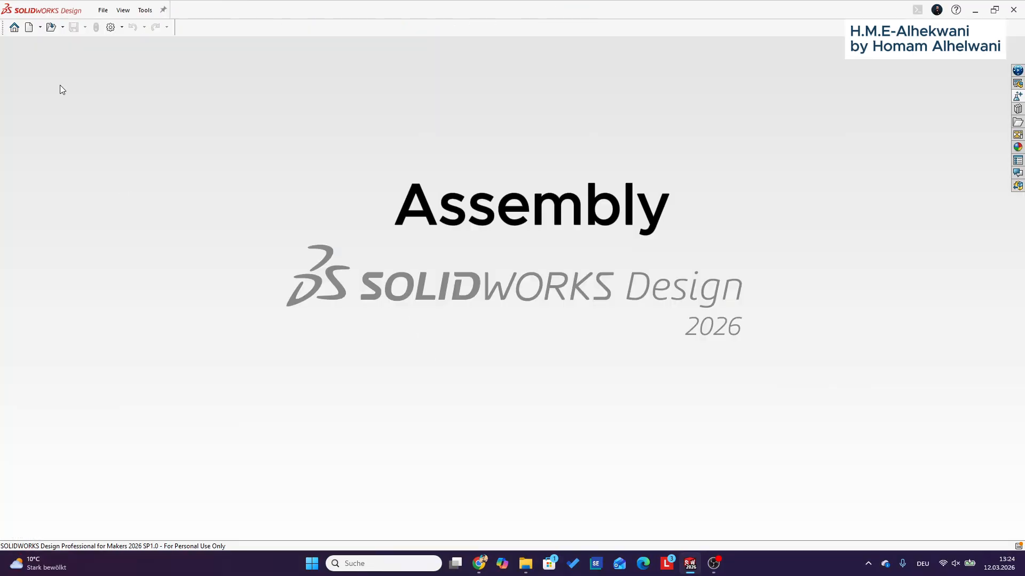
# - Create a new assembly and save it as Sheet Metal Bending Animation
pyautogui.click(14, 27)
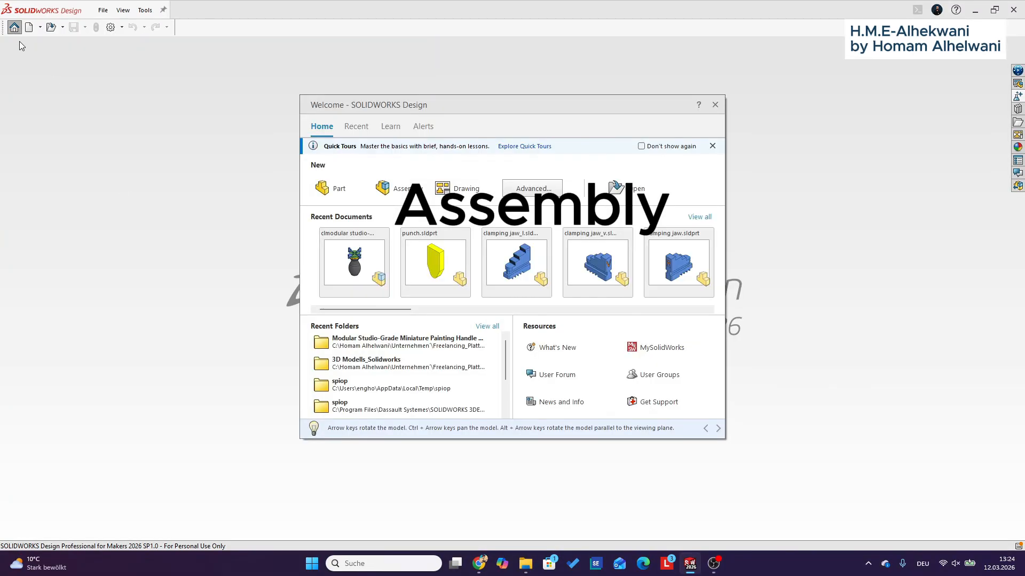
pyautogui.click(397, 187)
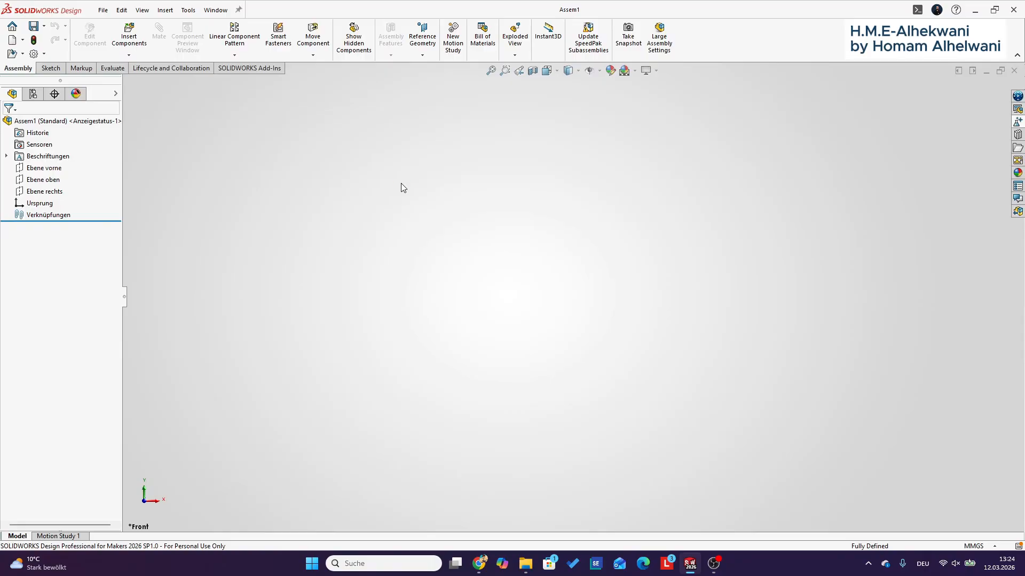
pyautogui.hotkey('ctrl', 's')
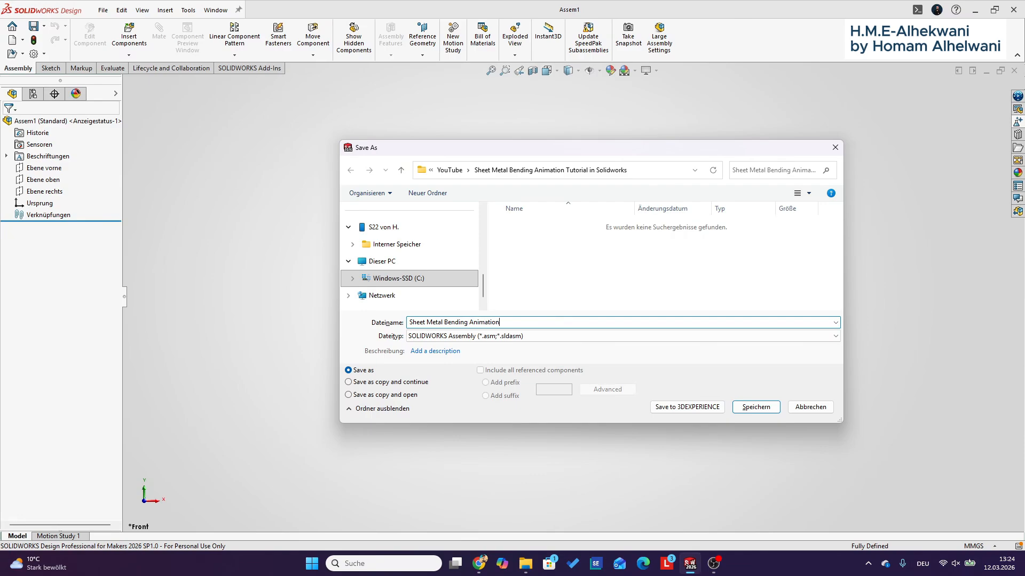
pyautogui.click(765, 410)
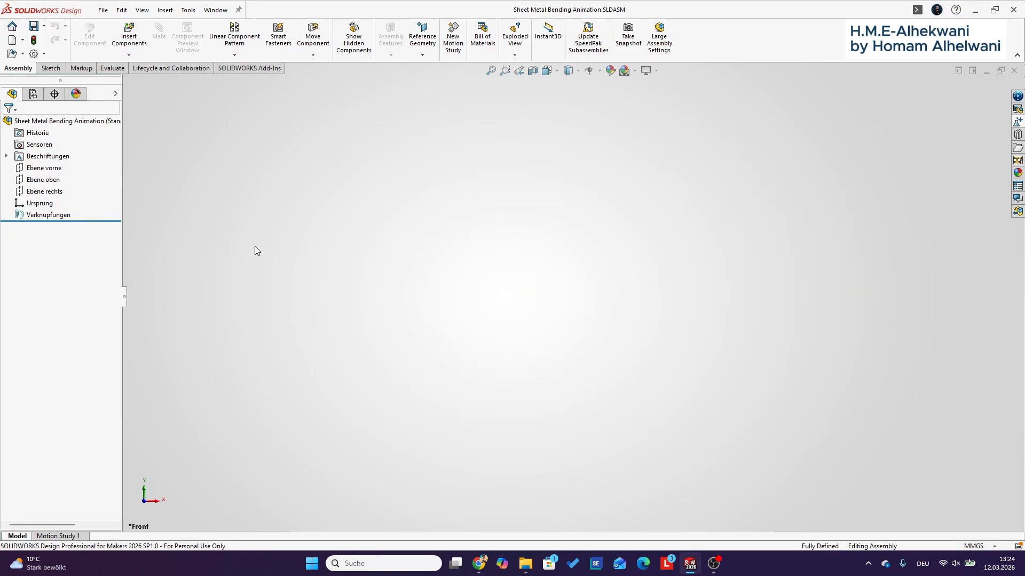
# - Insert the Die and Punch parts into the assembly, placing the Punch above the Die's groove
pyautogui.click(129, 37)
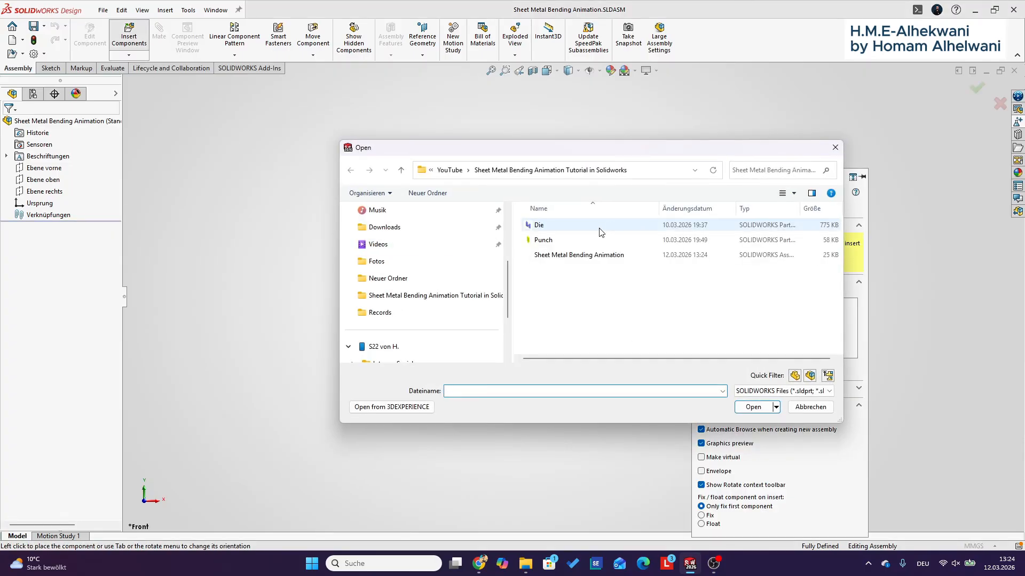
pyautogui.click(598, 227)
pyautogui.keyDown('ctrl'); pyautogui.click(597, 240); pyautogui.keyUp('ctrl')
pyautogui.click(752, 407)
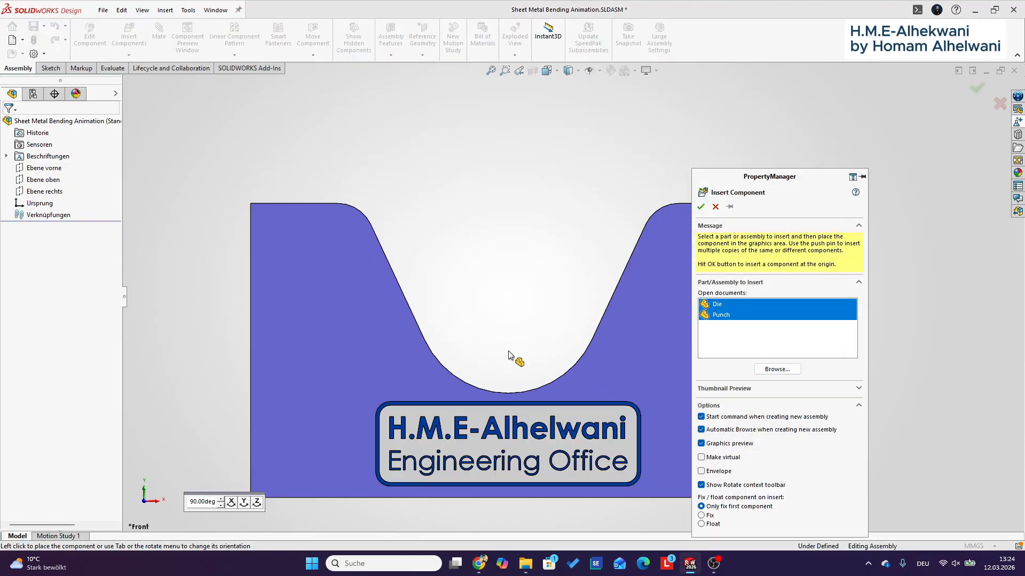
pyautogui.scroll(6, 425, 255)
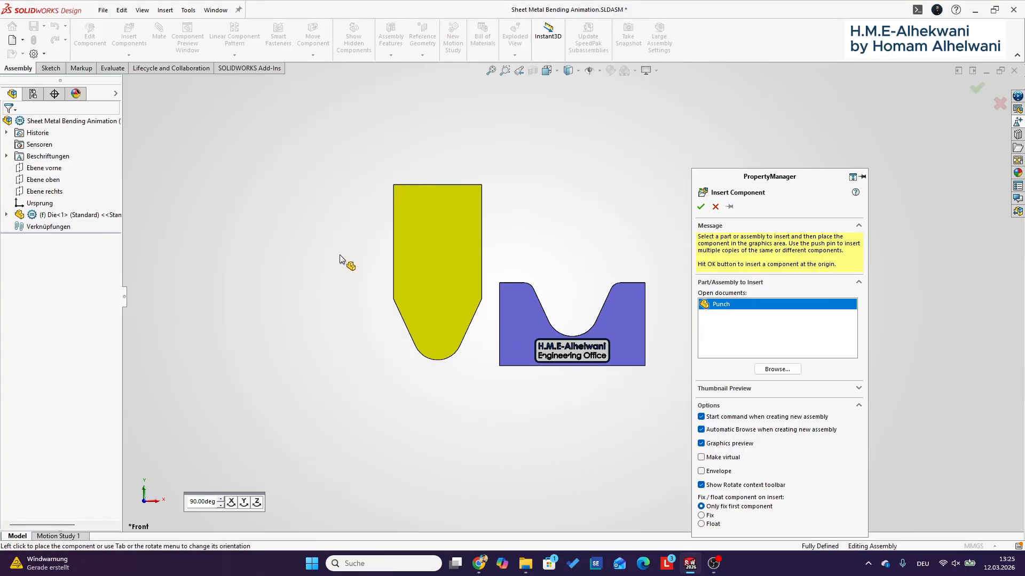
pyautogui.click(552, 181)
pyautogui.click(527, 308)
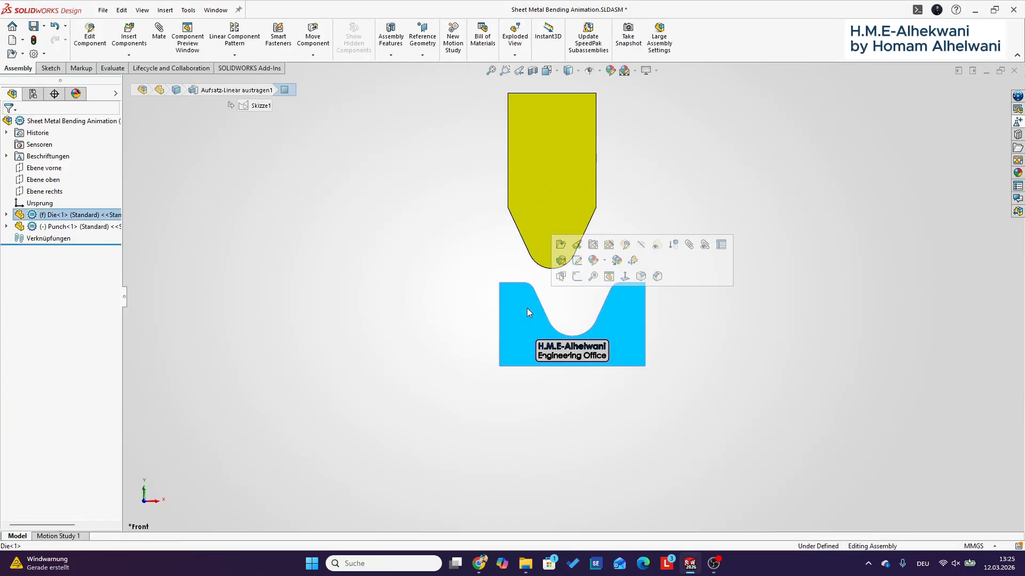
# - Add coincident mates between the right planes (Ebene rechts) and between the front planes (Ebene vorne) of the Punch and the Die
pyautogui.click(6, 215)
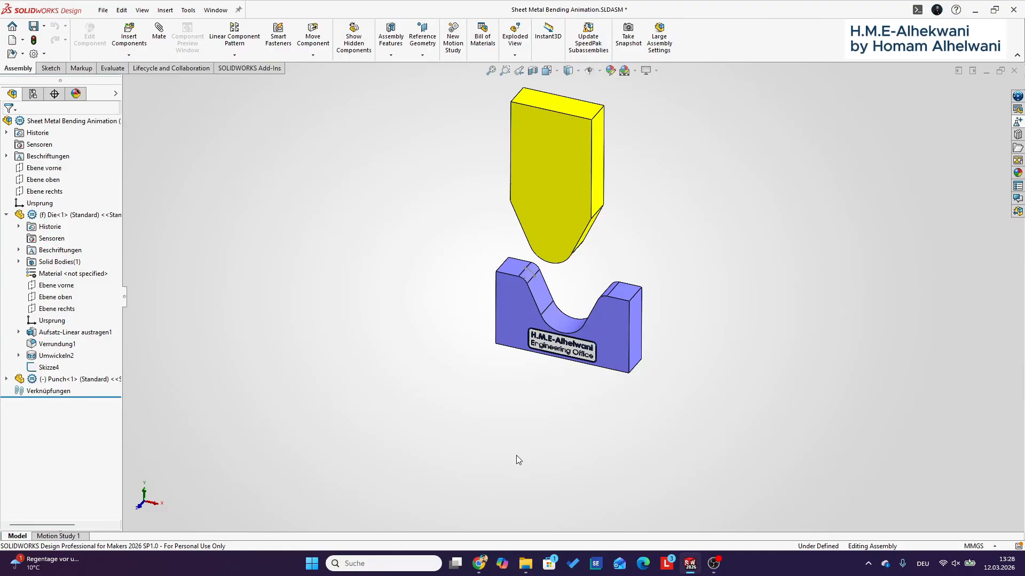
pyautogui.click(7, 379)
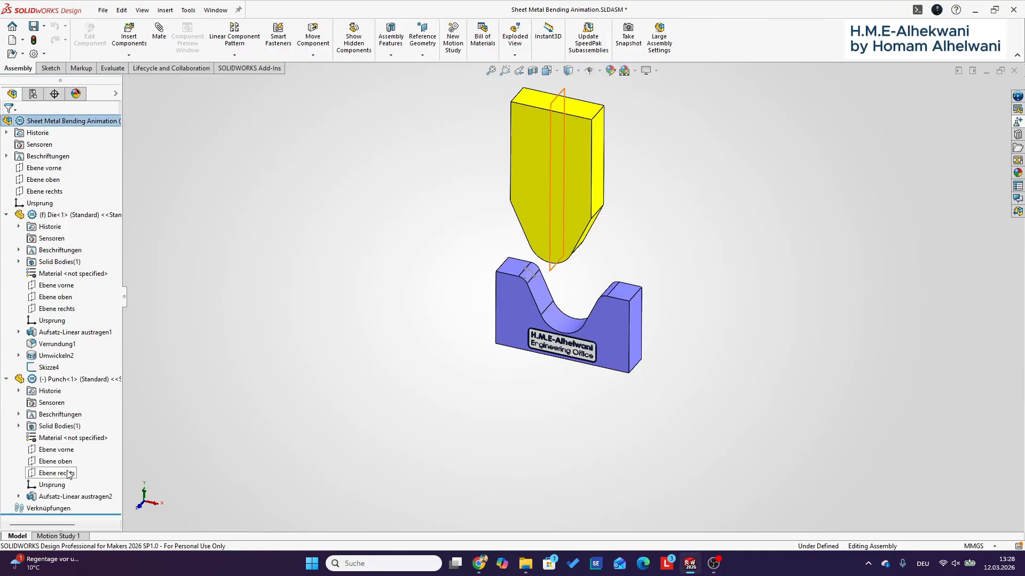
pyautogui.click(57, 473)
pyautogui.keyDown('ctrl'); pyautogui.click(61, 309); pyautogui.keyUp('ctrl')
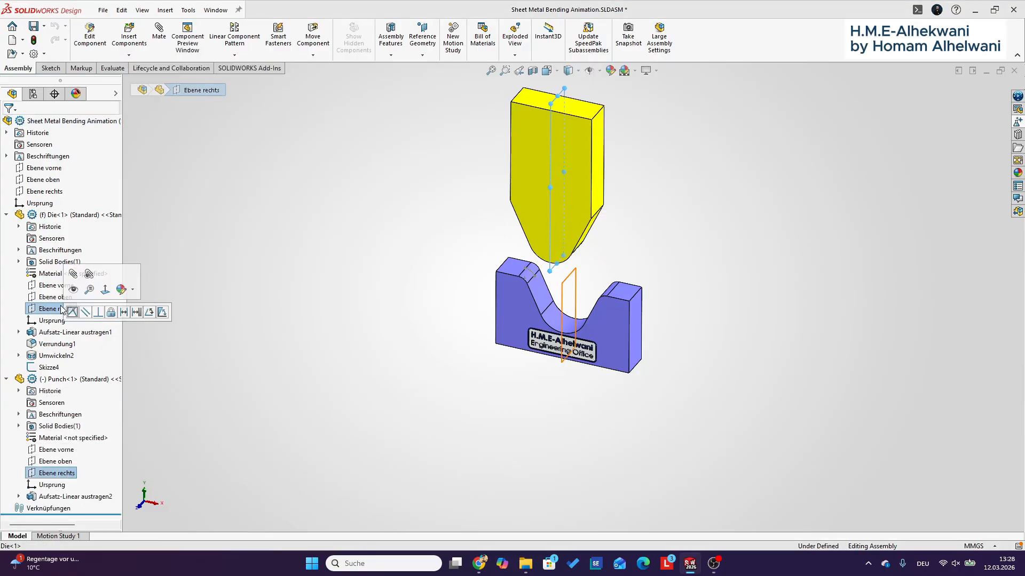
pyautogui.click(74, 305)
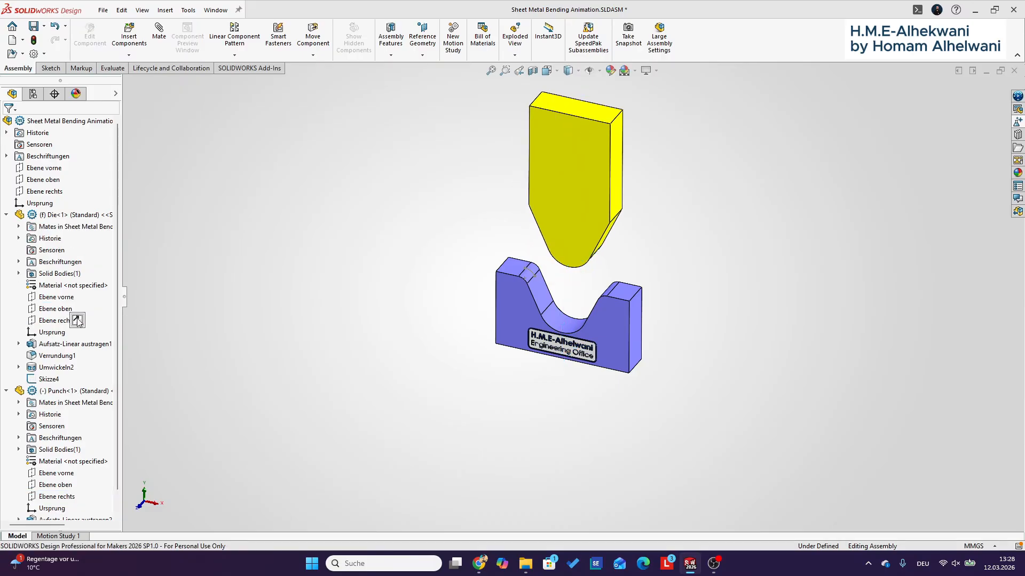
pyautogui.click(56, 473)
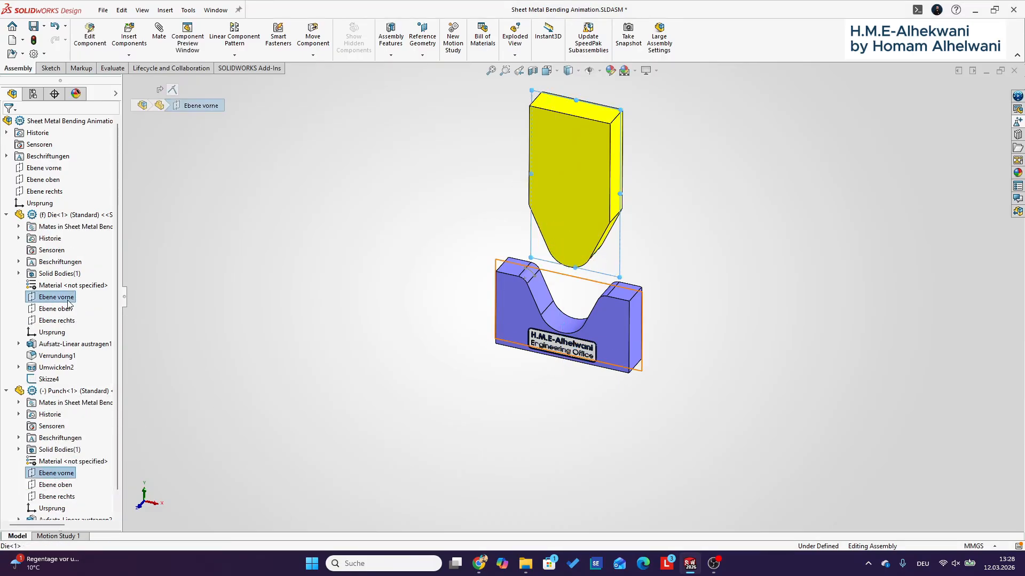
pyautogui.click(78, 307)
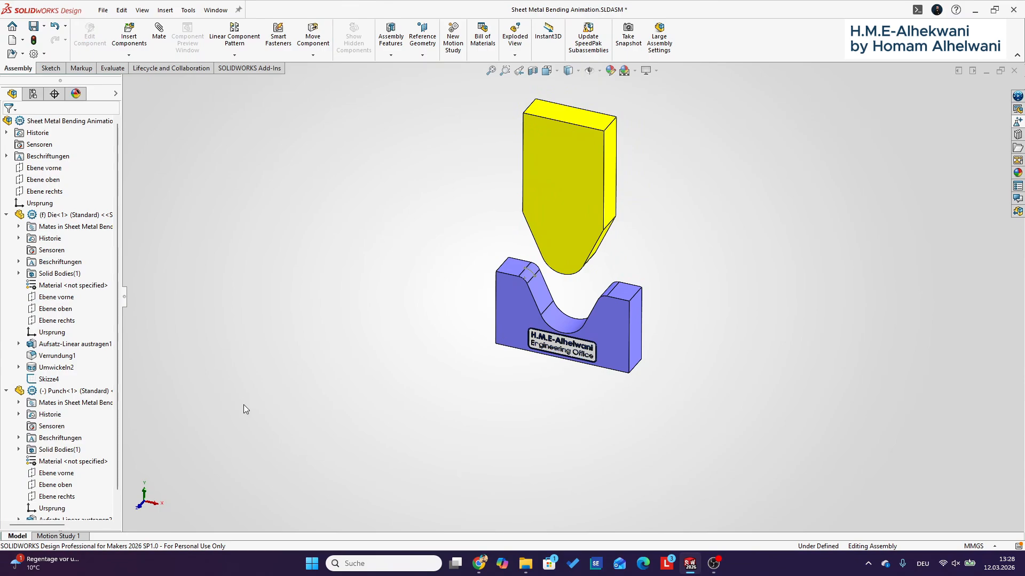
# - Change the fixed Die component to floating
pyautogui.click(80, 214)
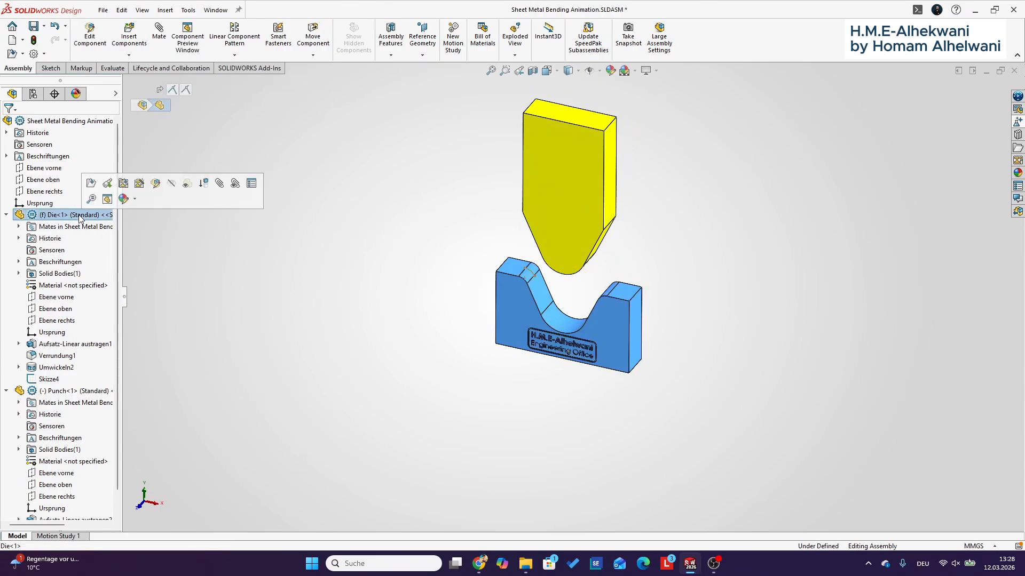
pyautogui.rightClick(82, 214)
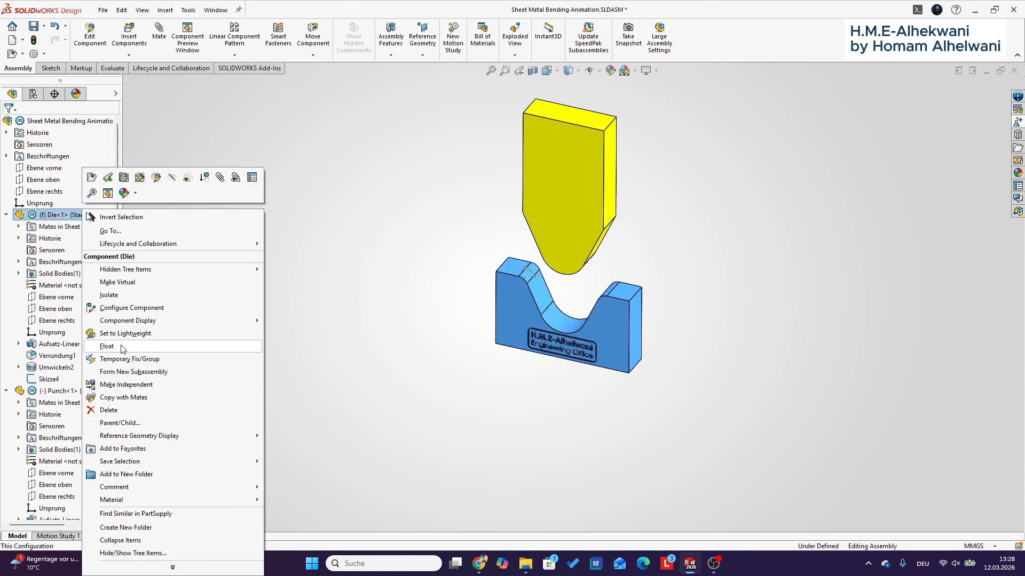
pyautogui.click(109, 346)
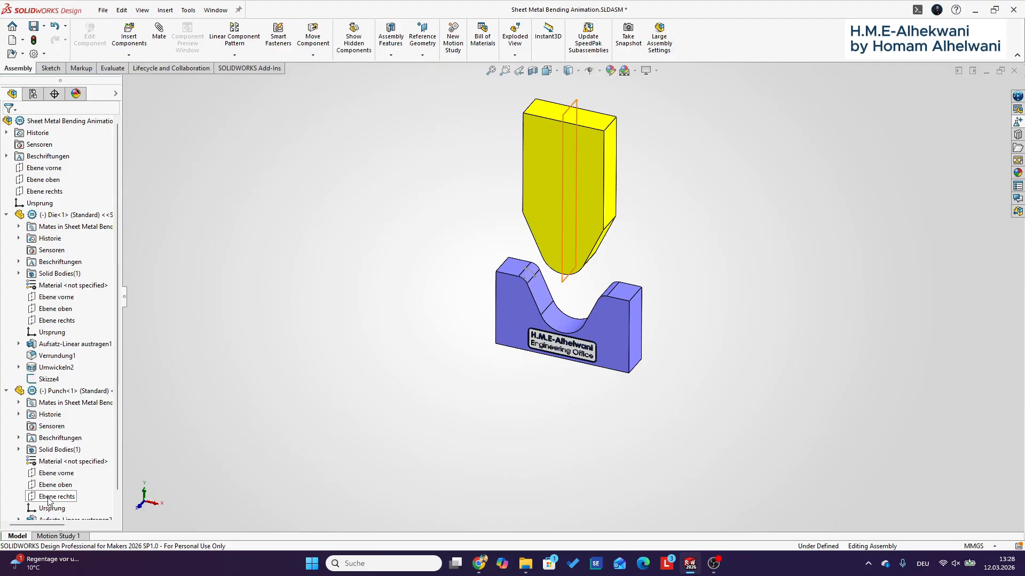
# - Add coincident mates between the Die's right and front planes (Ebene rechts, Ebene vorne) and the assembly's corresponding planes
pyautogui.click(61, 320)
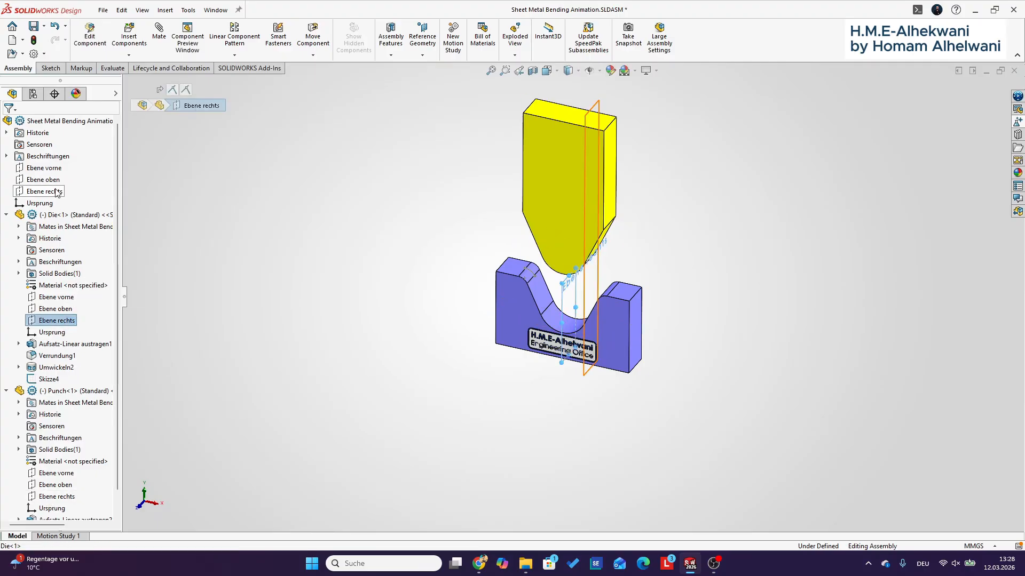
pyautogui.click(57, 192)
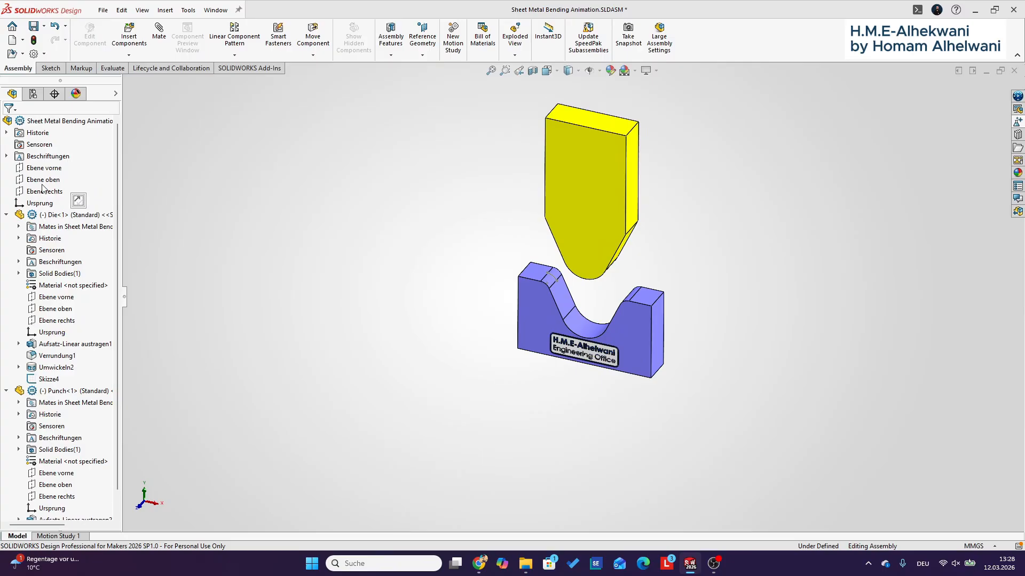
pyautogui.moveTo(389, 380); pyautogui.dragTo(391, 370, button='middle')
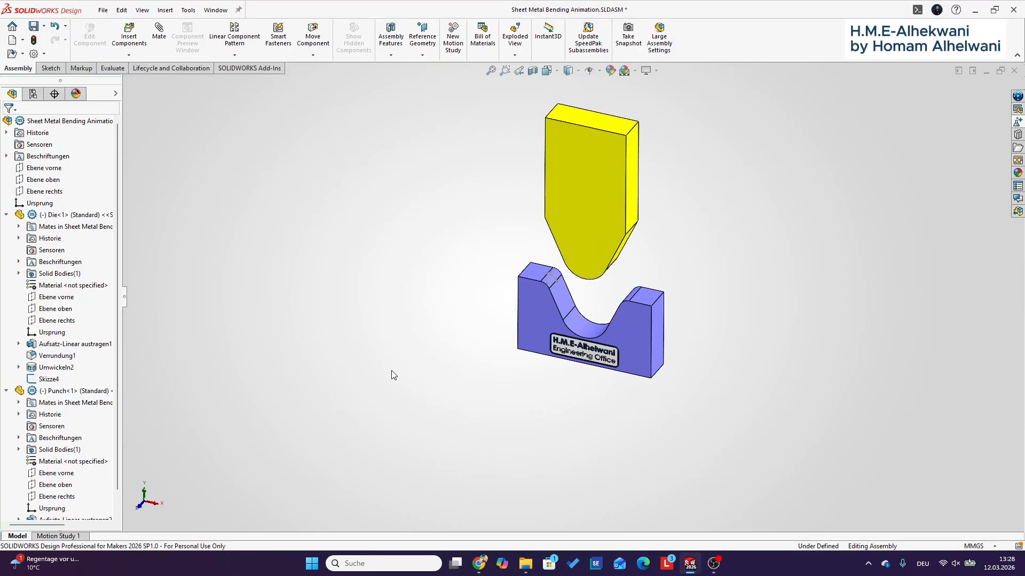
pyautogui.click(56, 296)
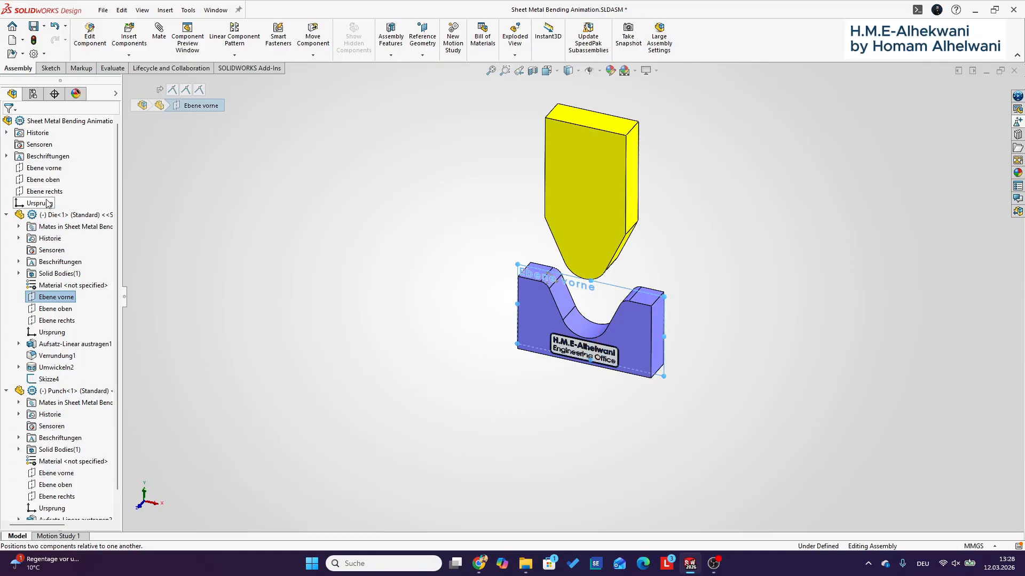
pyautogui.keyDown('ctrl'); pyautogui.click(55, 170); pyautogui.keyUp('ctrl')
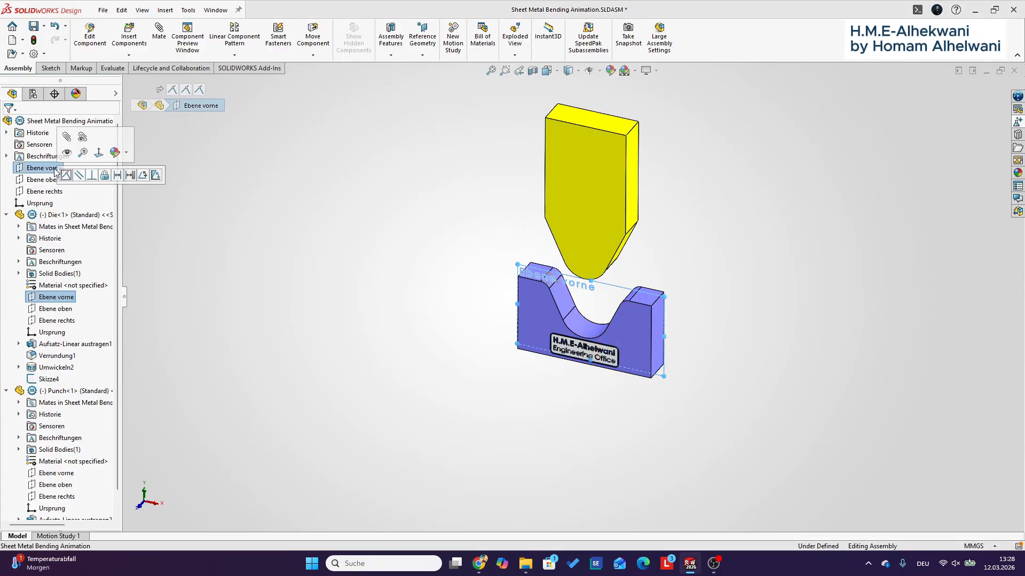
pyautogui.click(66, 175)
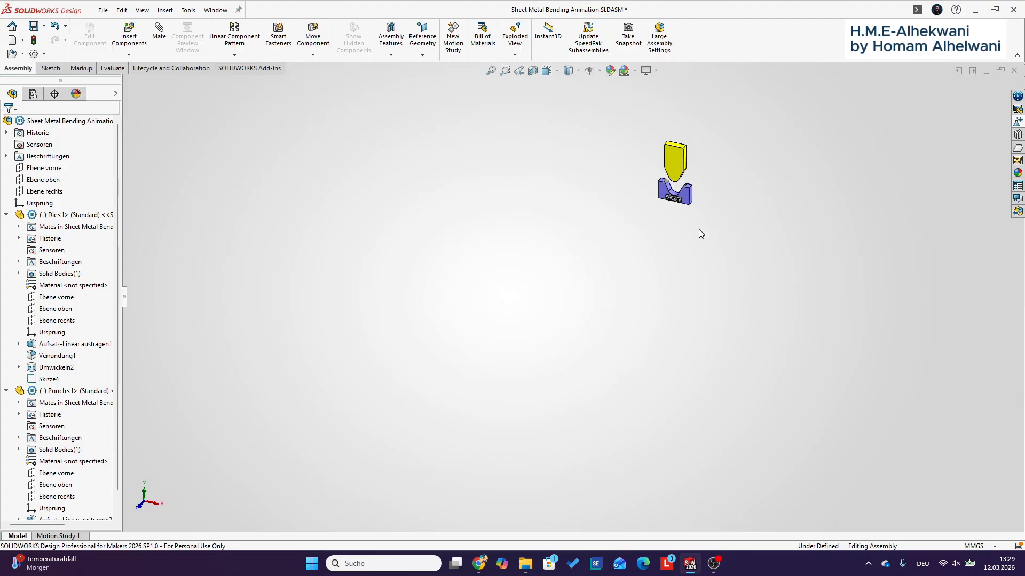
# - Mate the Die's bottom face coincident with the assembly's top plane (Ebene oben)
pyautogui.click(725, 193)
pyautogui.keyDown('ctrl'); pyautogui.moveTo(727, 184); pyautogui.dragTo(570, 315, button='middle'); pyautogui.keyUp('ctrl')
pyautogui.scroll(2, 475, 335)
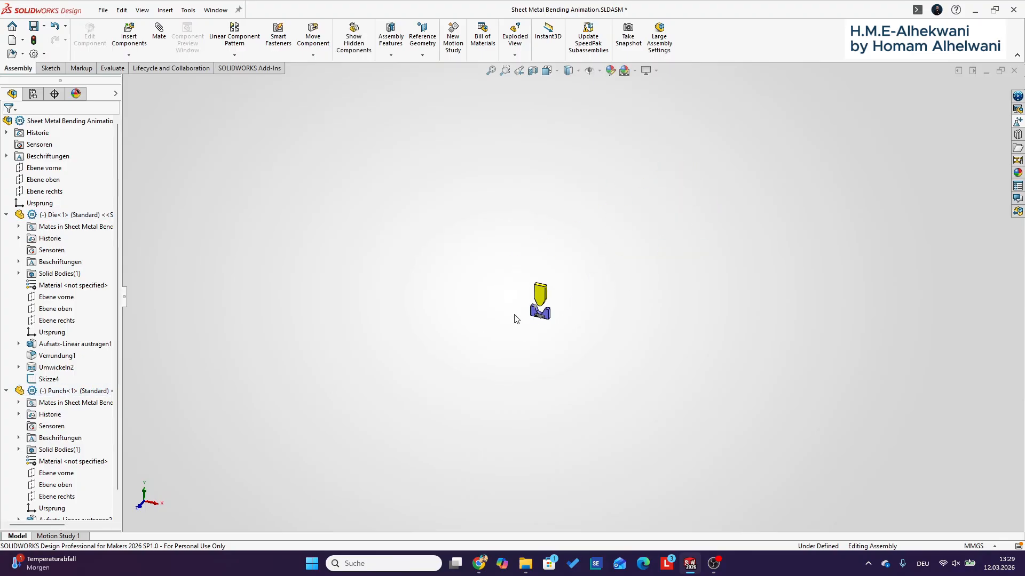
pyautogui.scroll(-2, 534, 314)
pyautogui.scroll(-8, 674, 267)
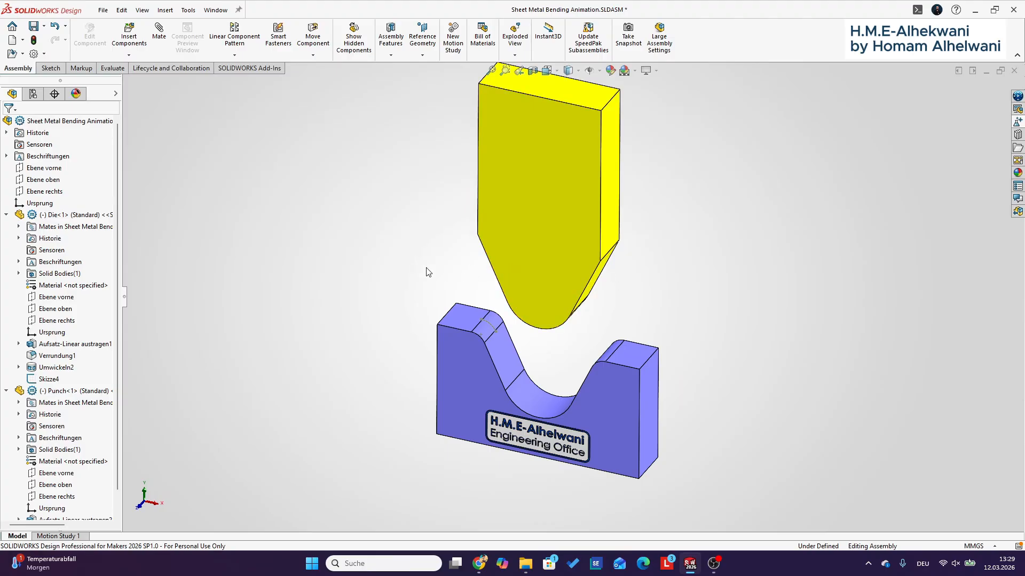
pyautogui.moveTo(427, 272); pyautogui.dragTo(513, 134, button='middle')
pyautogui.click(479, 448)
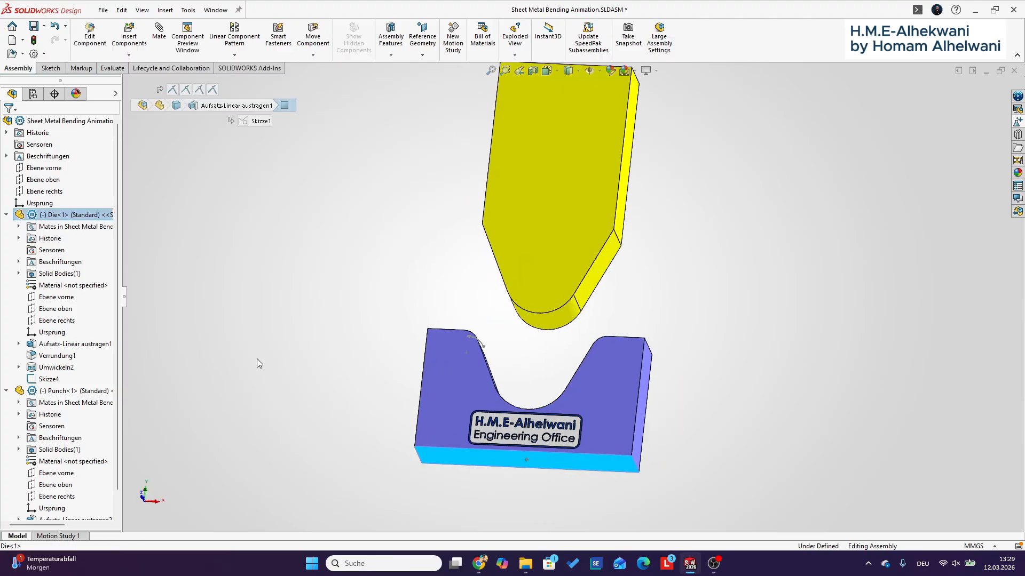
pyautogui.keyDown('ctrl'); pyautogui.click(50, 183); pyautogui.keyUp('ctrl')
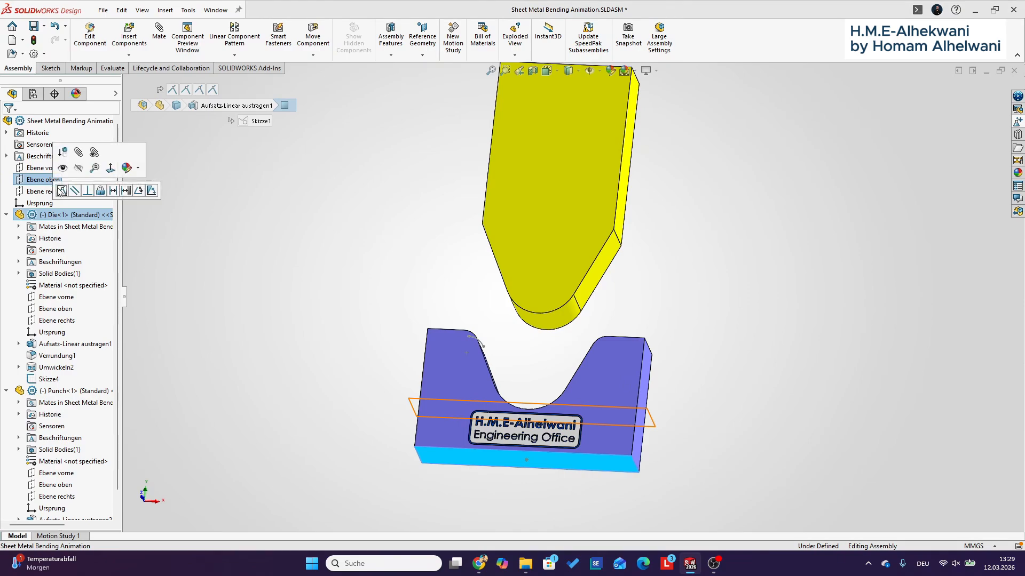
pyautogui.click(62, 192)
# - Insert a new part into the assembly and rename it Sheet Metal
pyautogui.moveTo(334, 265); pyautogui.dragTo(343, 320, button='middle')
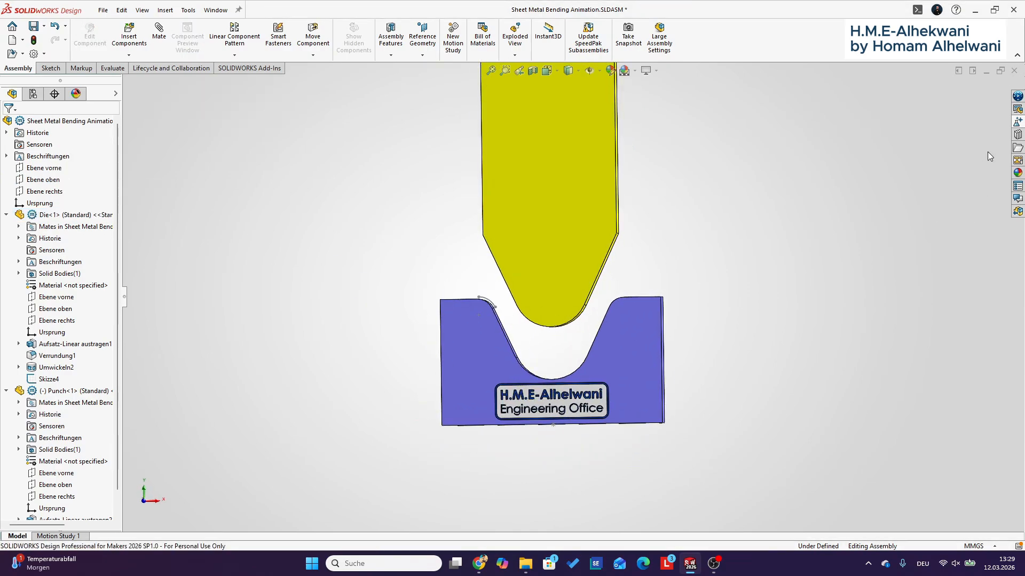
pyautogui.click(142, 502)
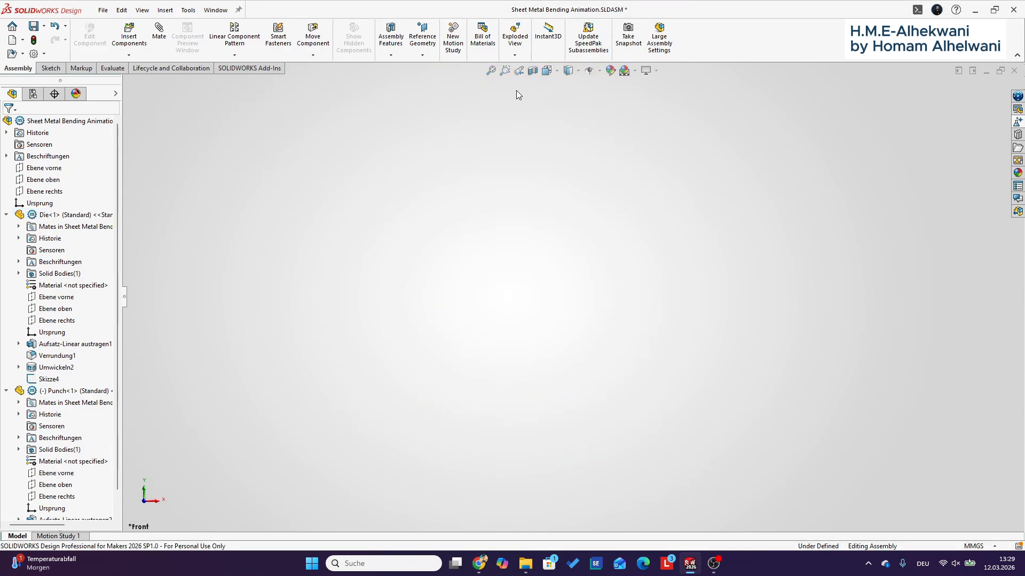
pyautogui.click(491, 71)
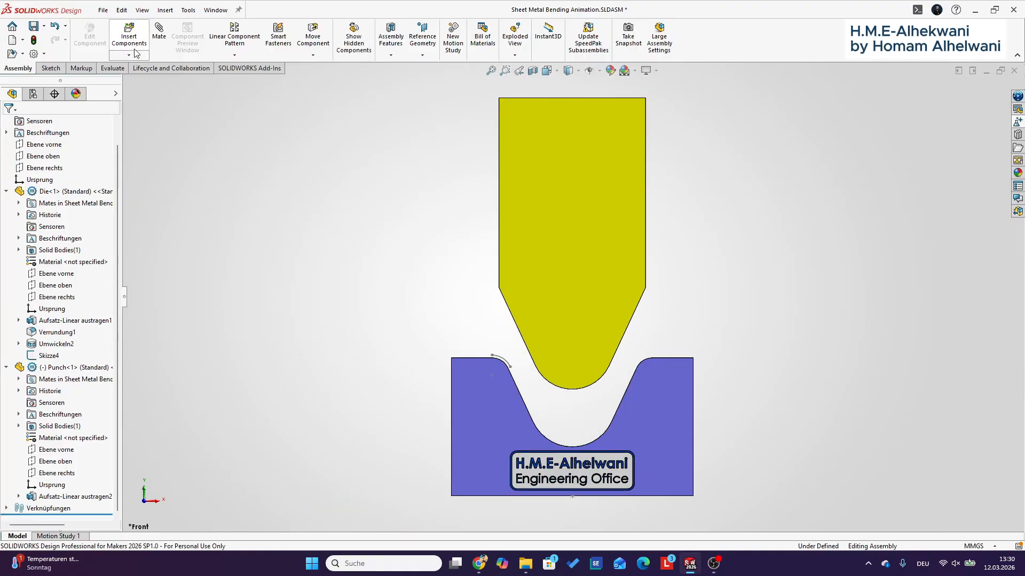
pyautogui.click(137, 53)
pyautogui.click(139, 80)
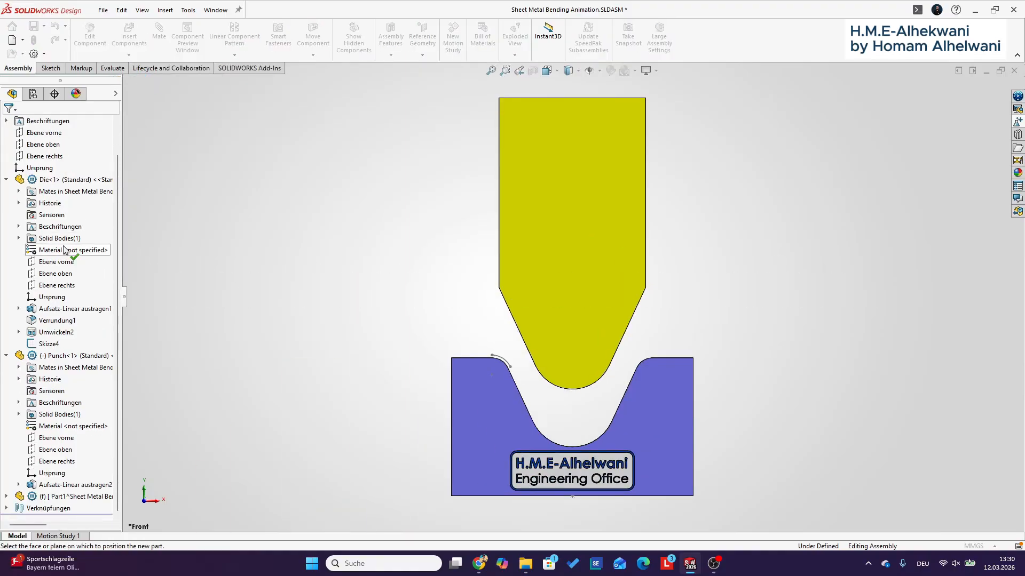
pyautogui.click(80, 496)
pyautogui.click(80, 496)
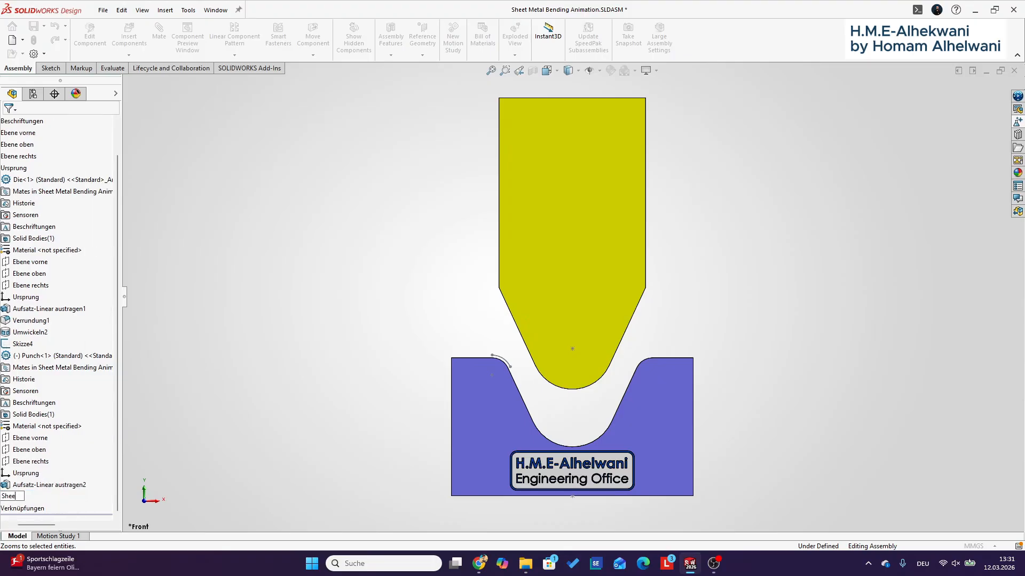
pyautogui.press('Return')
# - Start editing the Sheet Metal part in the assembly, expanding its feature tree and collapsing those of the Punch and Die
pyautogui.rightClick(22, 496)
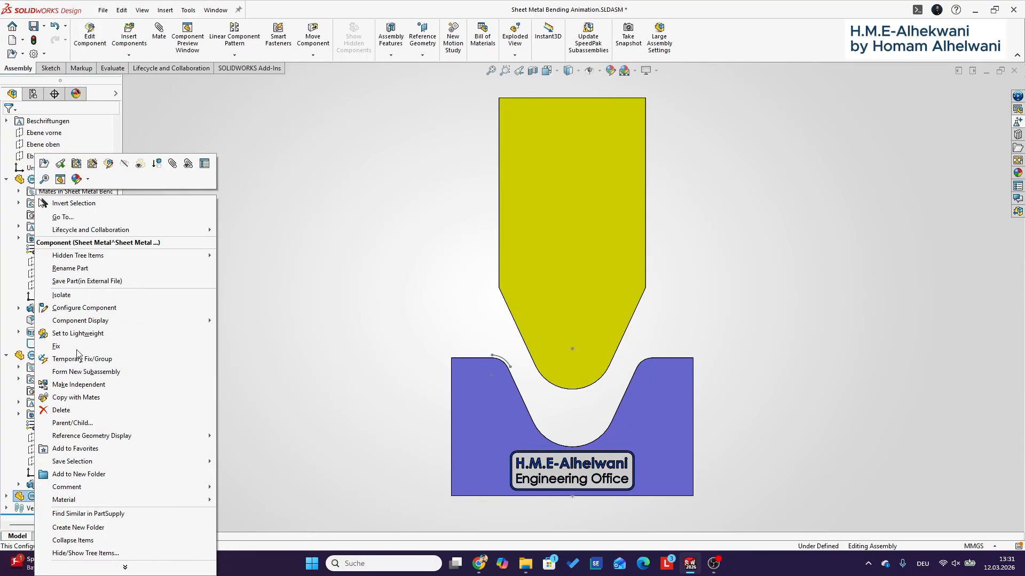
pyautogui.click(108, 164)
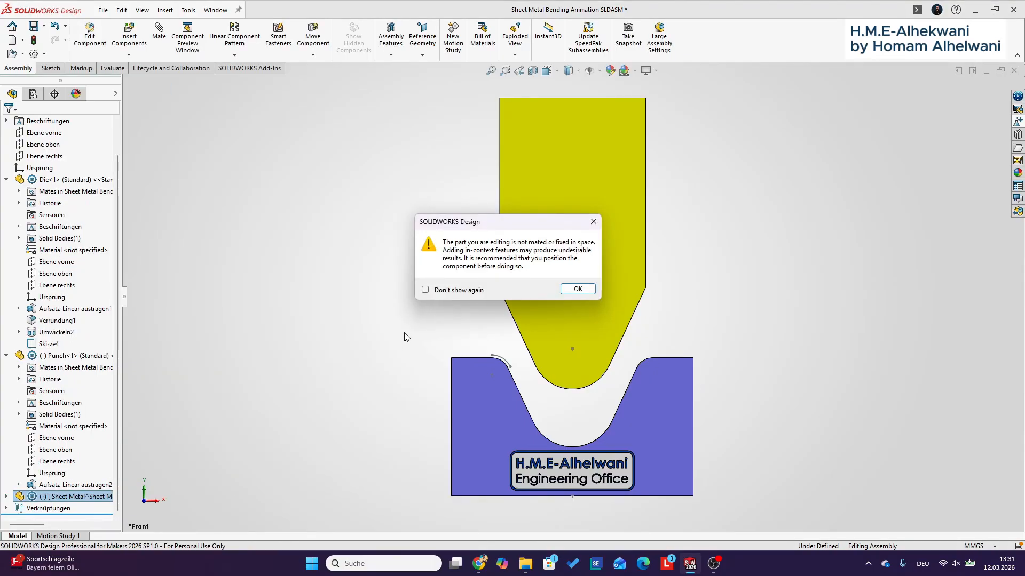
pyautogui.click(577, 289)
pyautogui.click(6, 497)
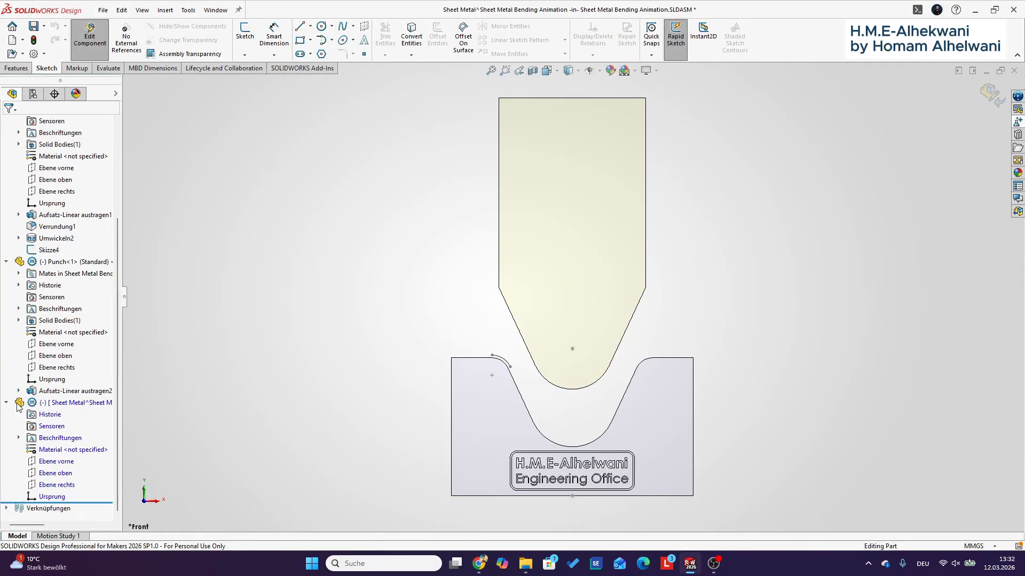
pyautogui.click(6, 261)
pyautogui.click(6, 215)
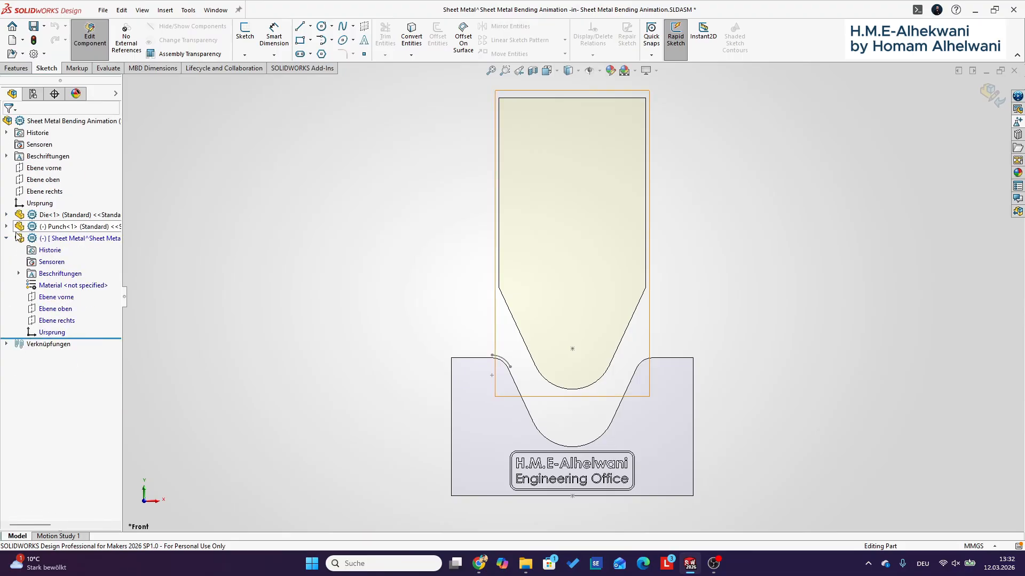
# - On the Sheet Metal part's front plane, sketch a line about 40 mm long, a tangent arc and a line about 59 mm long between Punch and Die
pyautogui.click(51, 297)
pyautogui.click(64, 275)
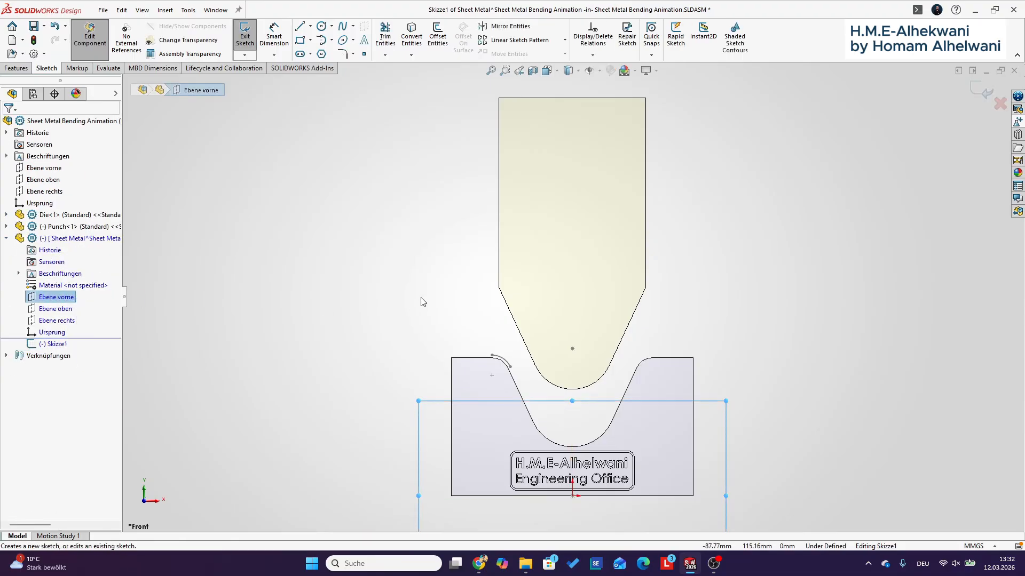
pyautogui.click(422, 302)
pyautogui.scroll(-6, 536, 390)
pyautogui.click(300, 26)
pyautogui.click(365, 173)
pyautogui.click(502, 346)
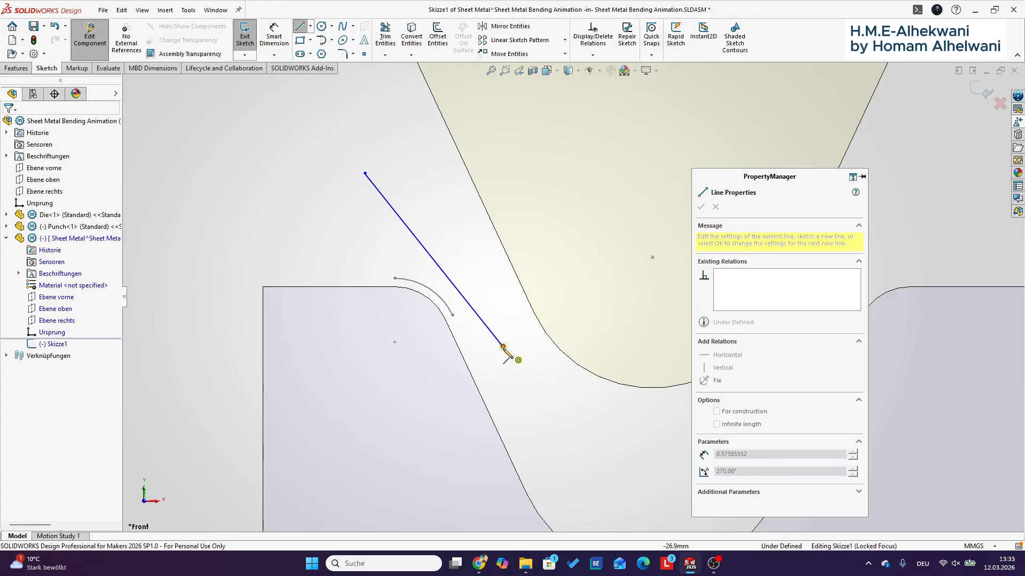
pyautogui.scroll(3, 573, 297)
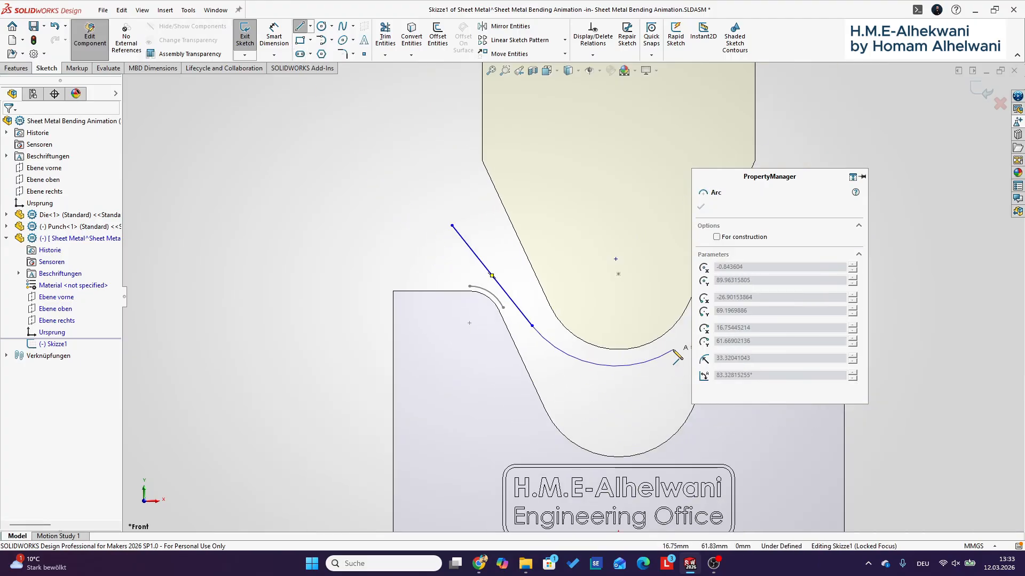
pyautogui.click(676, 349)
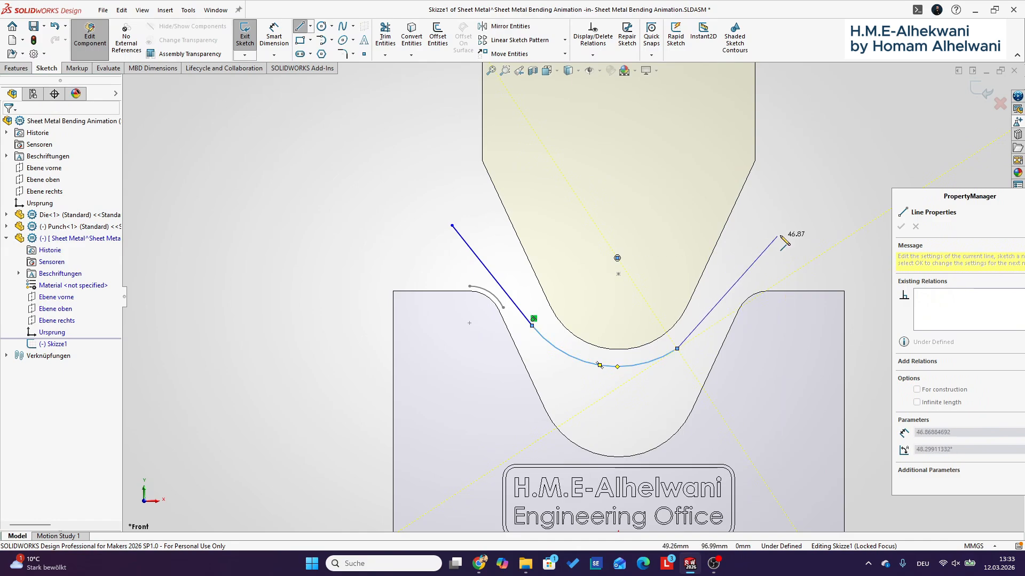
pyautogui.click(836, 242)
pyautogui.press('Escape')
# - Make the sheet profile's two lines equal in length and align their outer endpoints horizontally
pyautogui.click(795, 270)
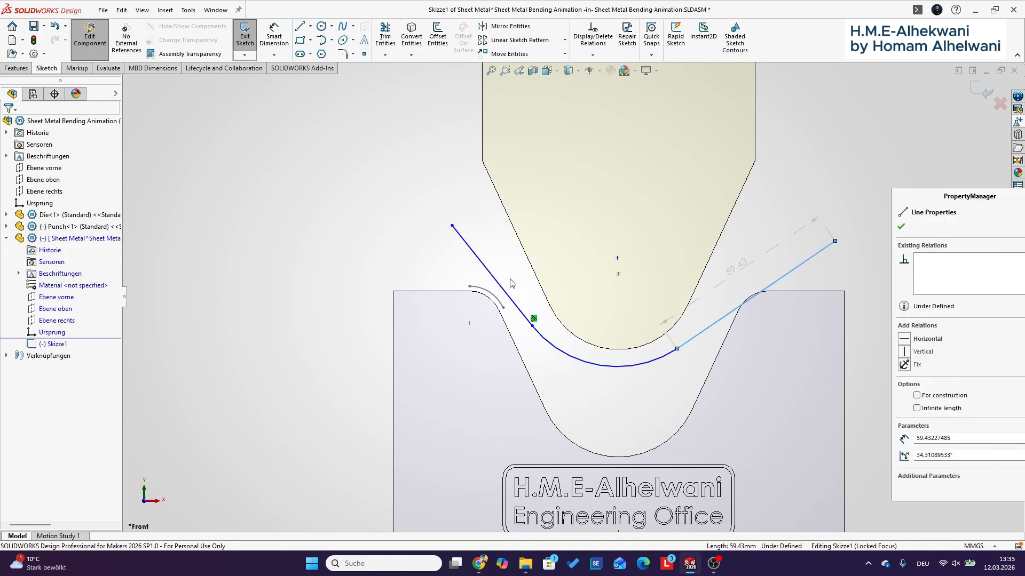
pyautogui.keyDown('ctrl'); pyautogui.click(490, 273); pyautogui.keyUp('ctrl')
pyautogui.click(780, 279)
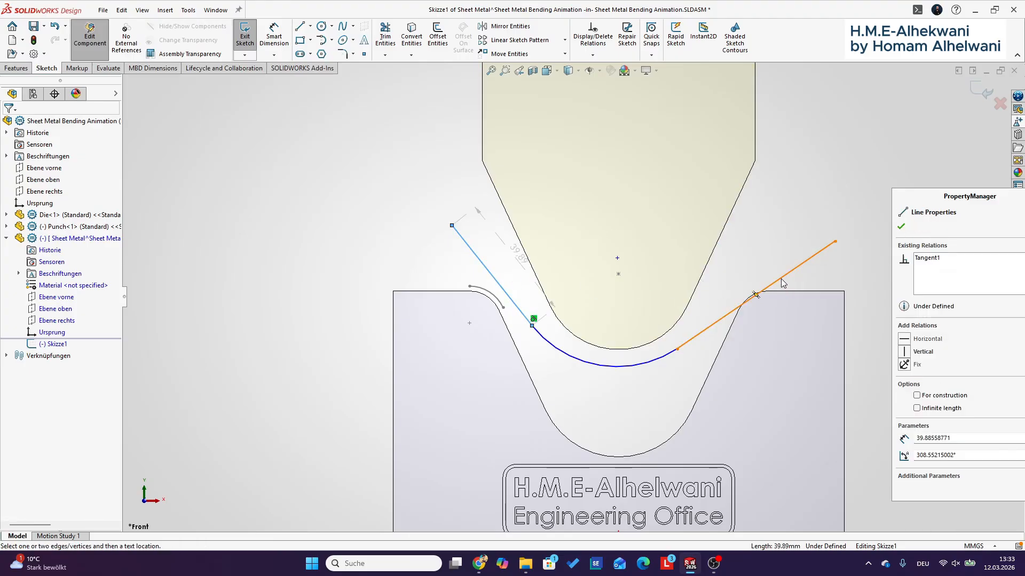
pyautogui.keyDown('ctrl'); pyautogui.click(482, 267); pyautogui.keyUp('ctrl')
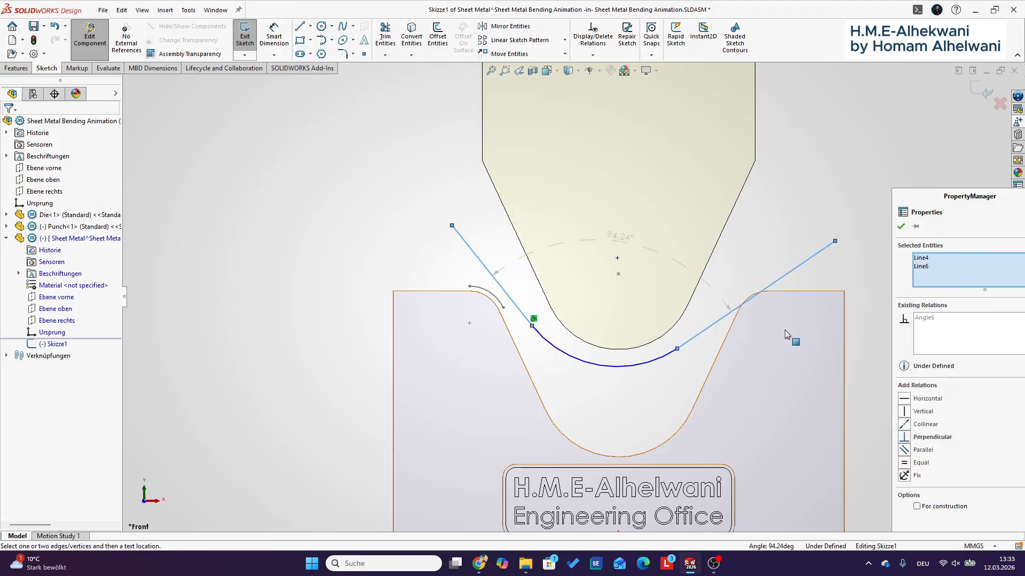
pyautogui.click(852, 434)
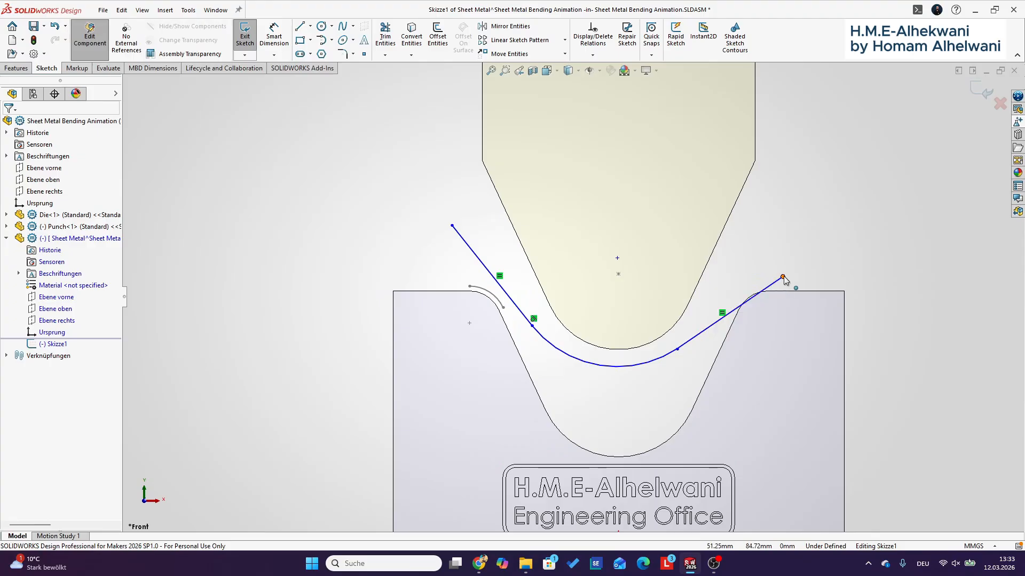
pyautogui.click(782, 276)
pyautogui.keyDown('ctrl'); pyautogui.click(452, 227); pyautogui.keyUp('ctrl')
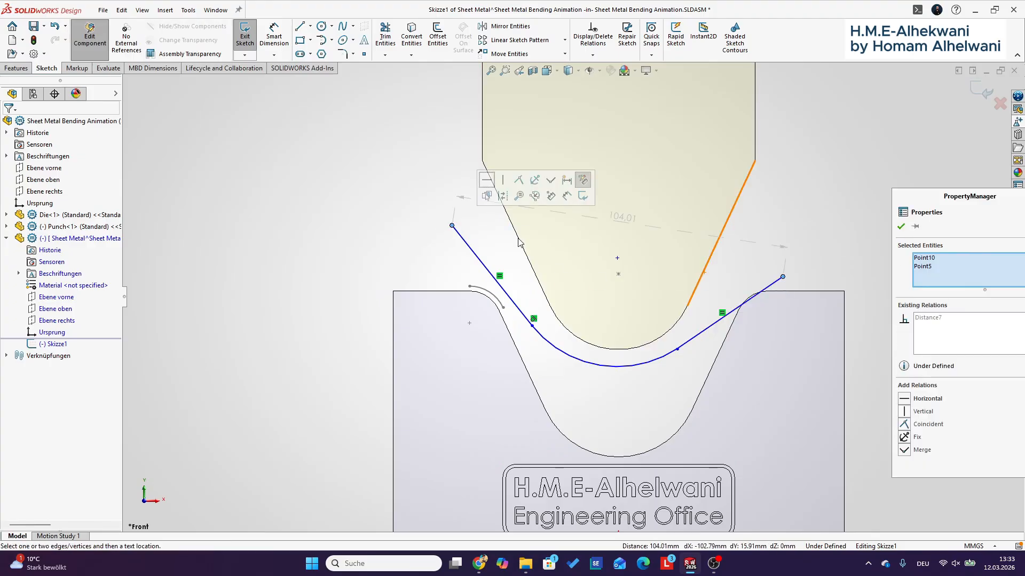
pyautogui.click(907, 404)
pyautogui.click(792, 270)
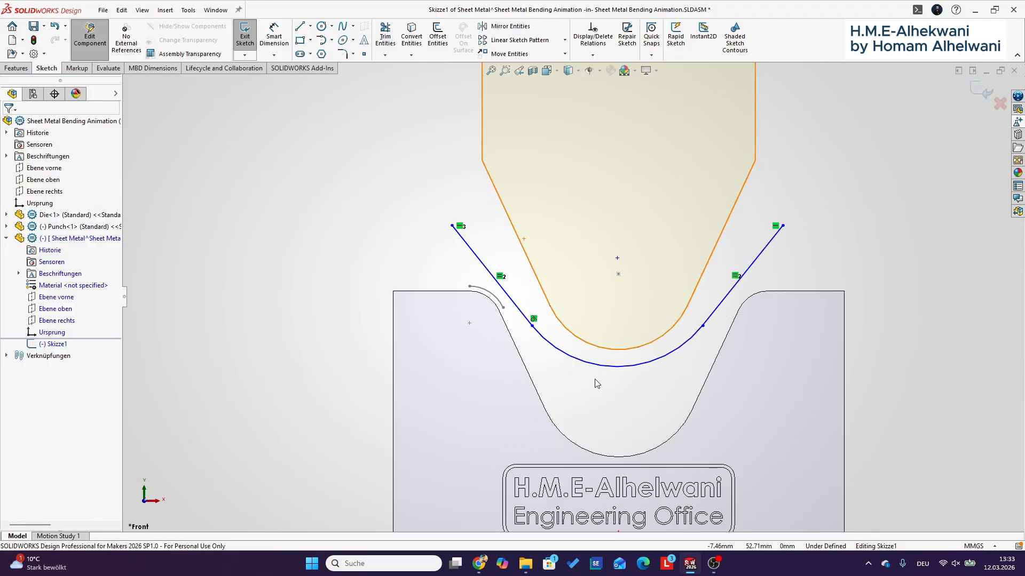
# - Make the sheet profile's arc tangent to the Punch's rounded tip edge
pyautogui.click(661, 360)
pyautogui.keyDown('ctrl'); pyautogui.click(629, 350); pyautogui.keyUp('ctrl')
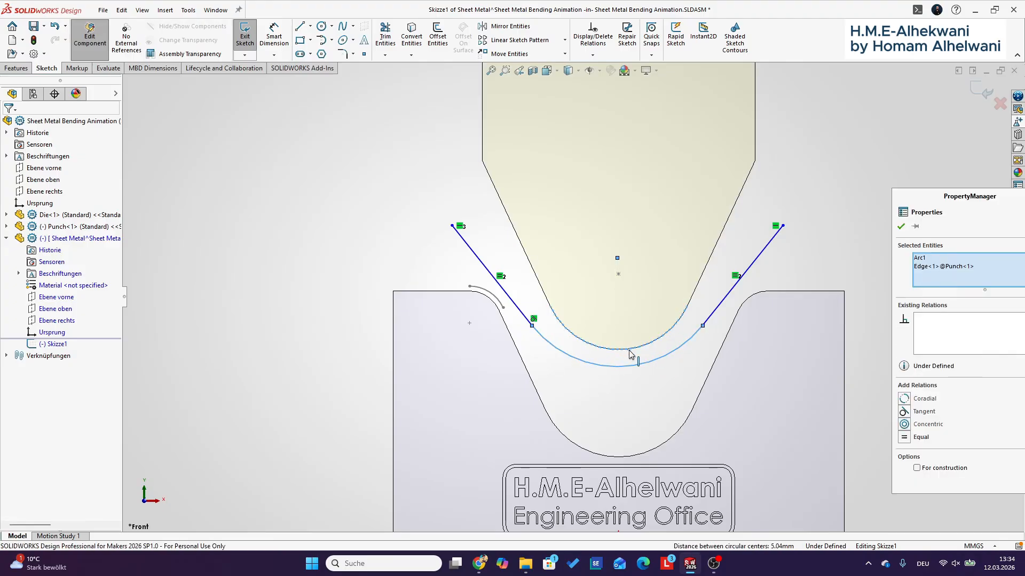
pyautogui.click(911, 416)
pyautogui.click(871, 217)
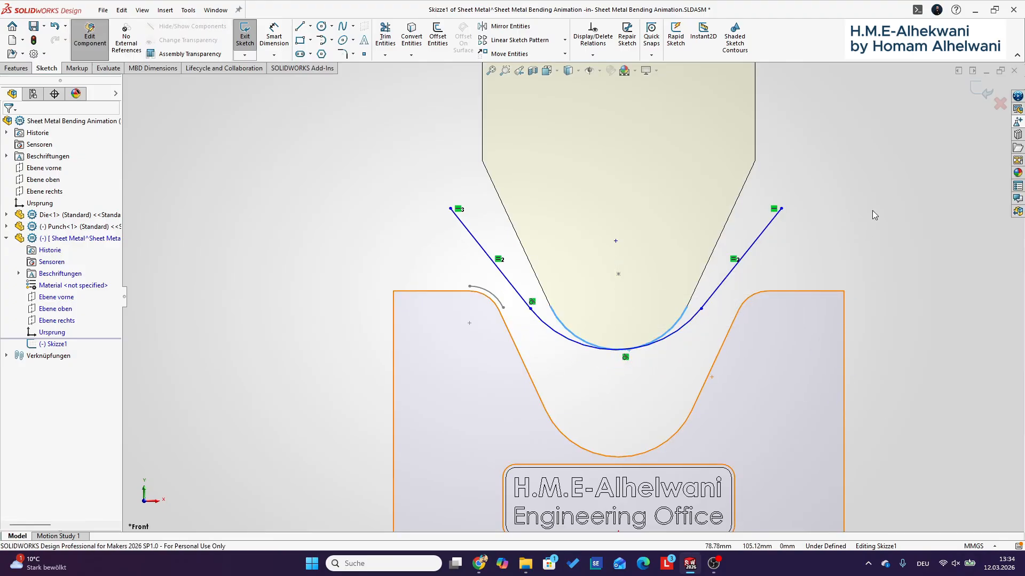
# - Make the sheet profile's left line tangent to the Die's sketched arc above the rounded groove corner
pyautogui.click(490, 294)
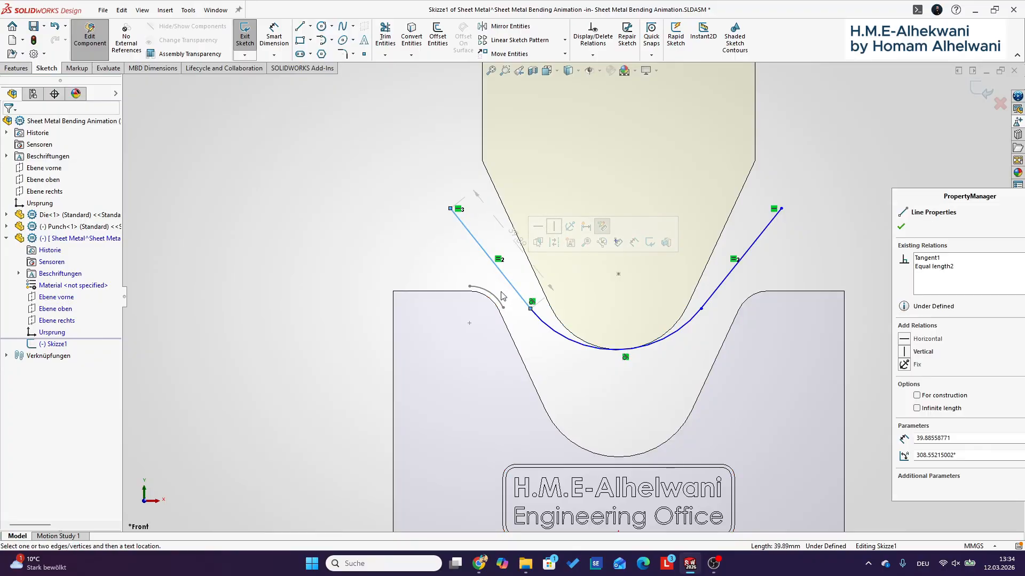
pyautogui.keyDown('ctrl'); pyautogui.click(486, 332); pyautogui.keyUp('ctrl')
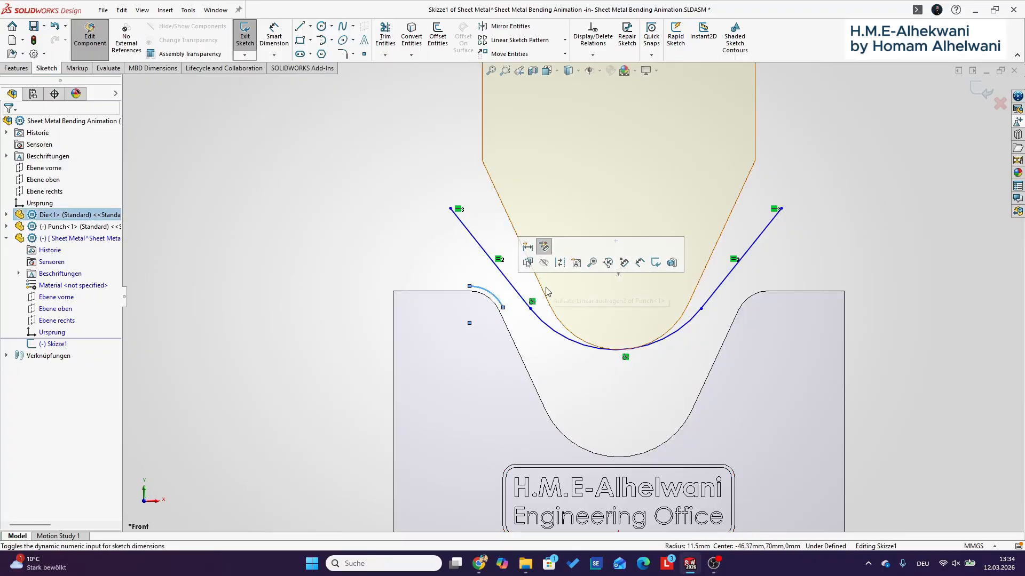
pyautogui.keyDown('ctrl'); pyautogui.click(515, 290); pyautogui.keyUp('ctrl')
pyautogui.click(546, 244)
pyautogui.click(573, 375)
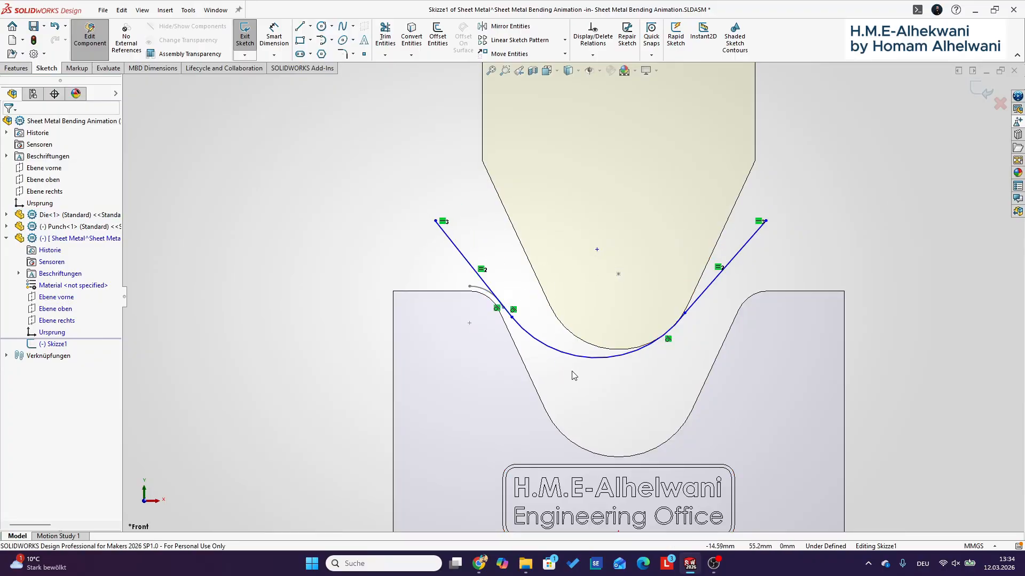
# - Align the sheet profile's arc centre vertically with the assembly origin
pyautogui.click(597, 249)
pyautogui.scroll(-3, 599, 256)
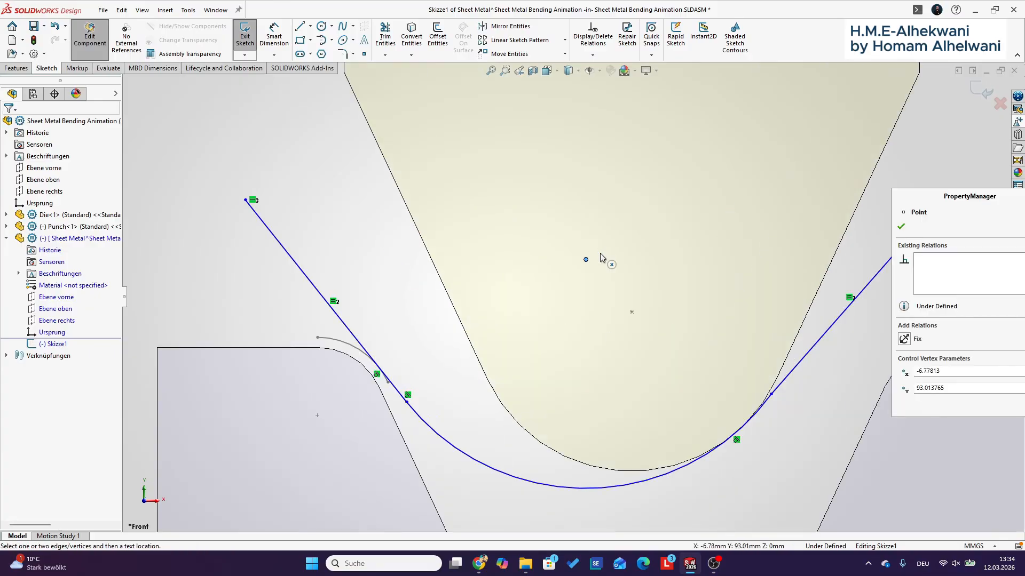
pyautogui.scroll(4, 608, 260)
pyautogui.scroll(1, 616, 472)
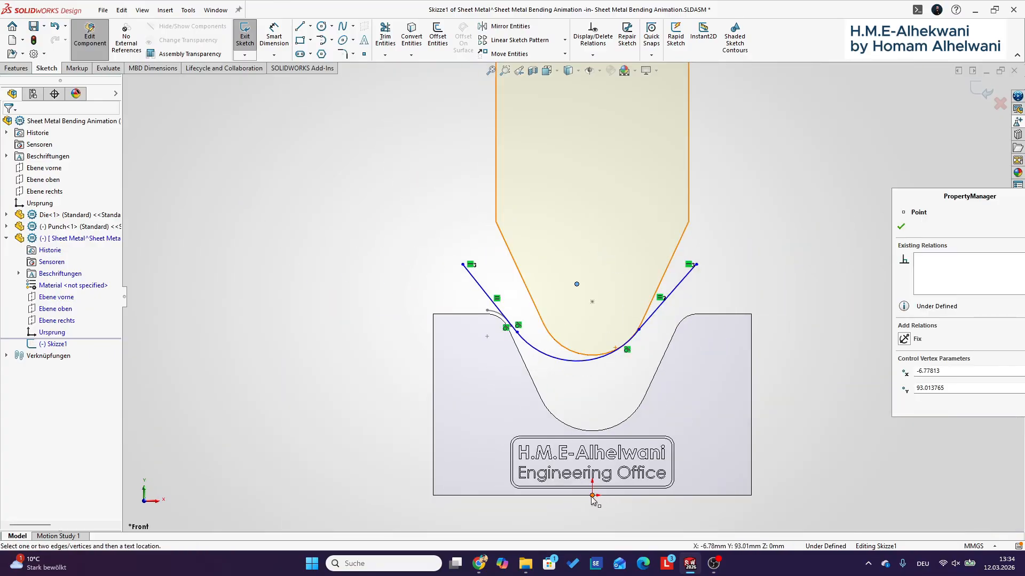
pyautogui.keyDown('ctrl'); pyautogui.click(592, 497); pyautogui.keyUp('ctrl')
pyautogui.click(905, 410)
pyautogui.click(802, 354)
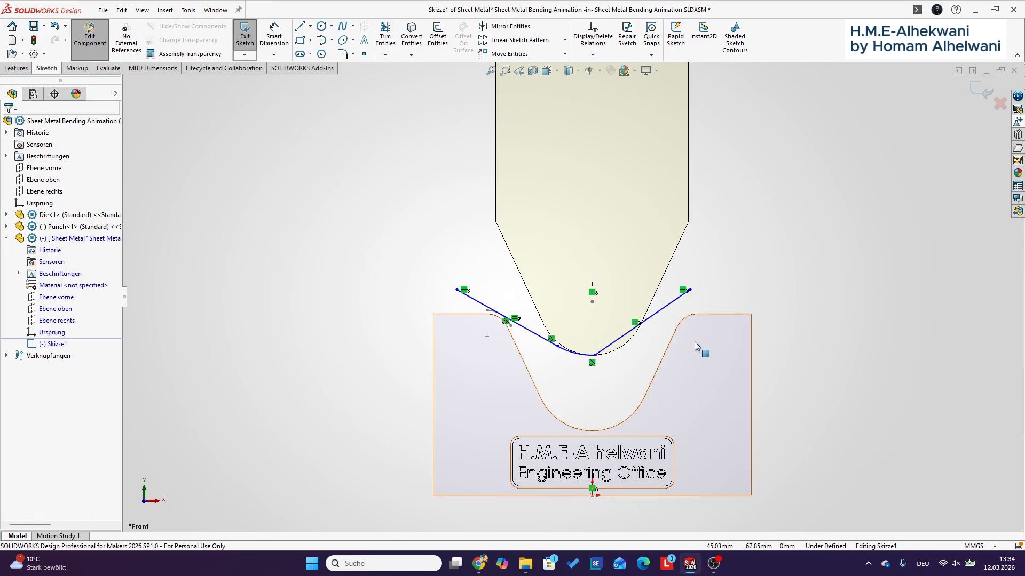
# - Widen the sheet profile's arc and make its right line tangent to it
pyautogui.scroll(-4, 695, 343)
pyautogui.moveTo(504, 320); pyautogui.dragTo(556, 325)
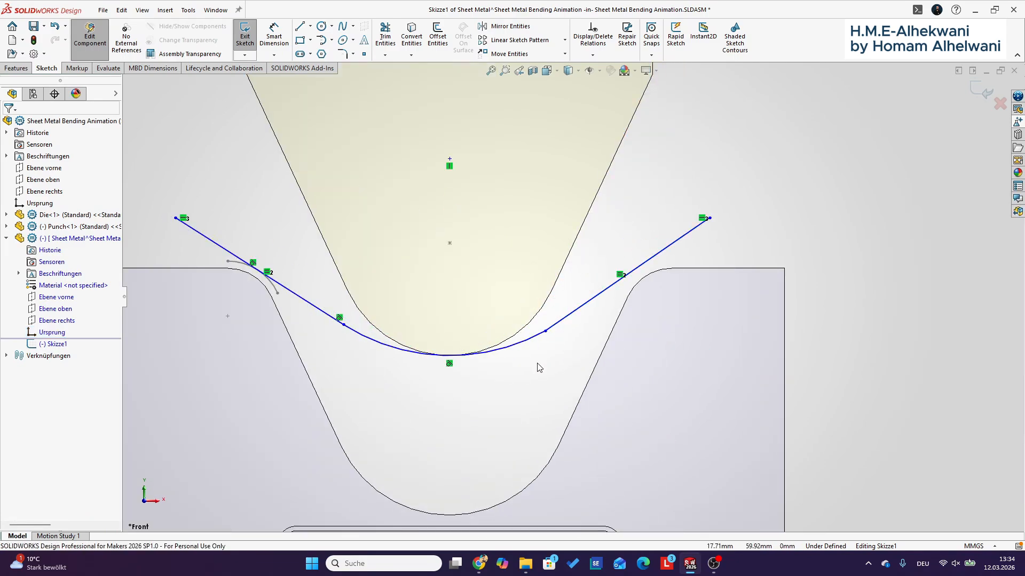
pyautogui.click(576, 319)
pyautogui.keyDown('ctrl'); pyautogui.click(536, 337); pyautogui.keyUp('ctrl')
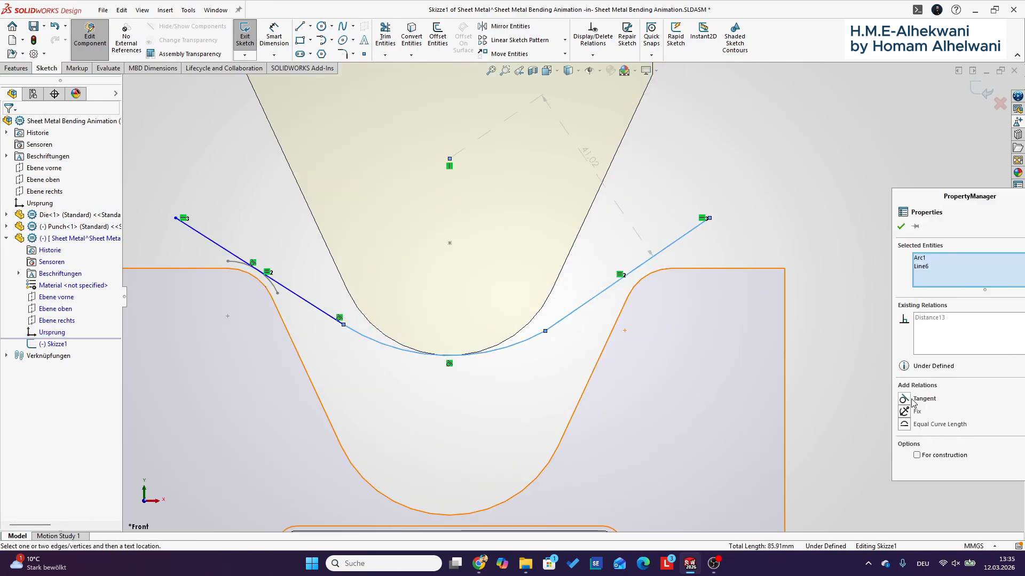
pyautogui.click(903, 398)
pyautogui.click(855, 351)
pyautogui.press('f')
# - Measure the radius of the Punch's rounded tip edge
pyautogui.click(96, 69)
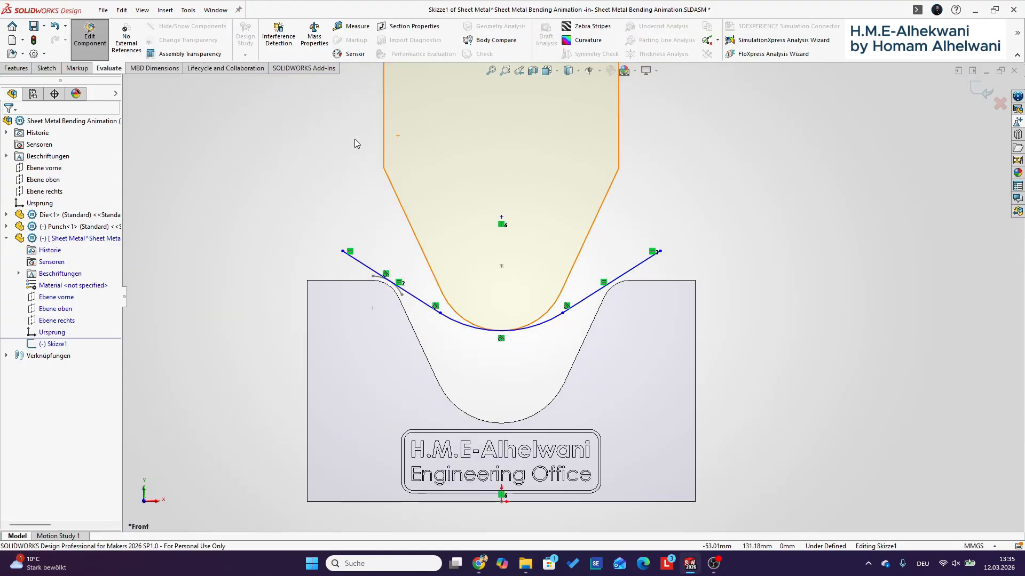
pyautogui.click(347, 26)
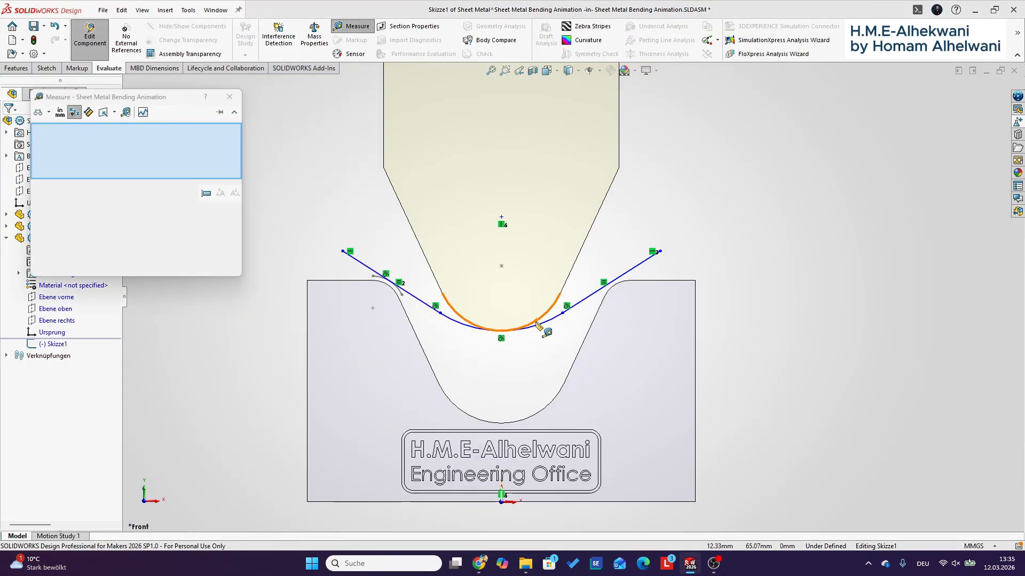
pyautogui.click(527, 322)
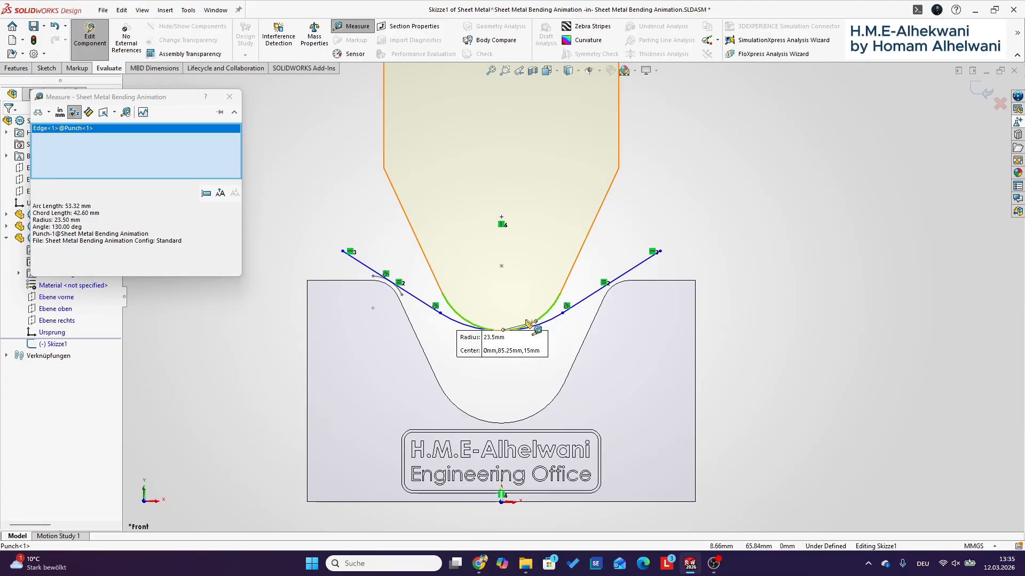
pyautogui.press('Escape')
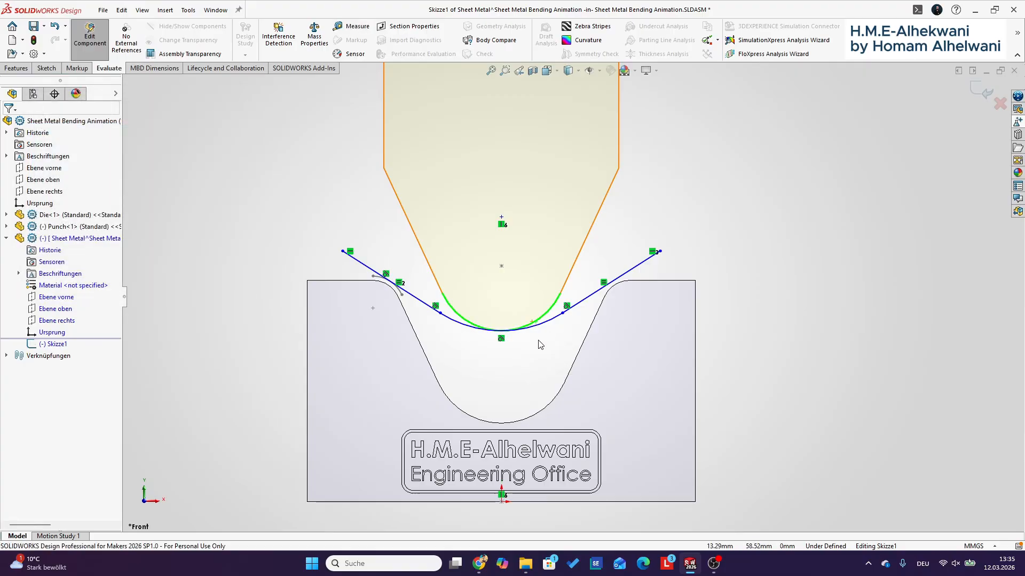
pyautogui.click(519, 381)
pyautogui.moveTo(519, 381); pyautogui.dragTo(526, 356, button='middle')
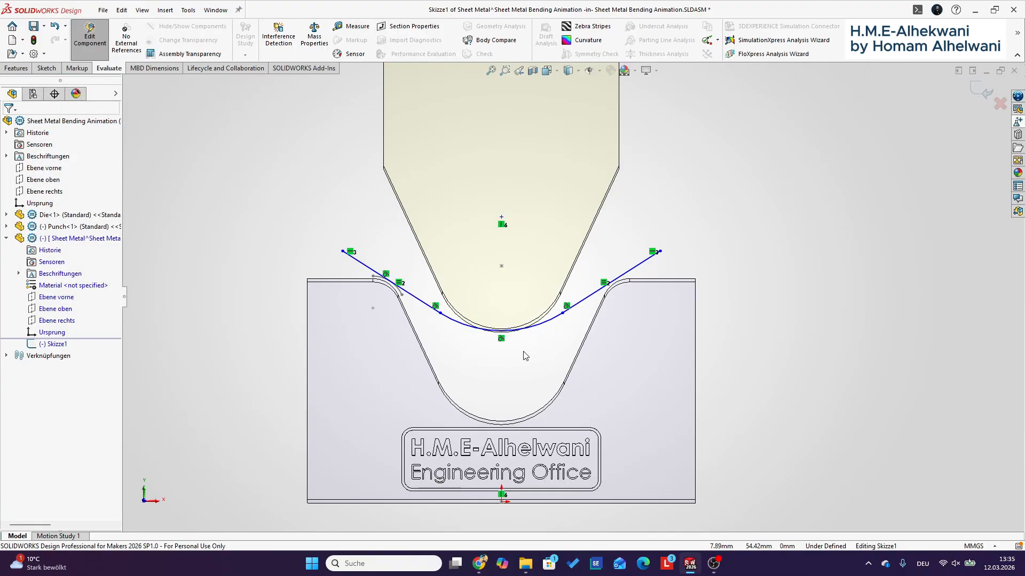
pyautogui.click(147, 501)
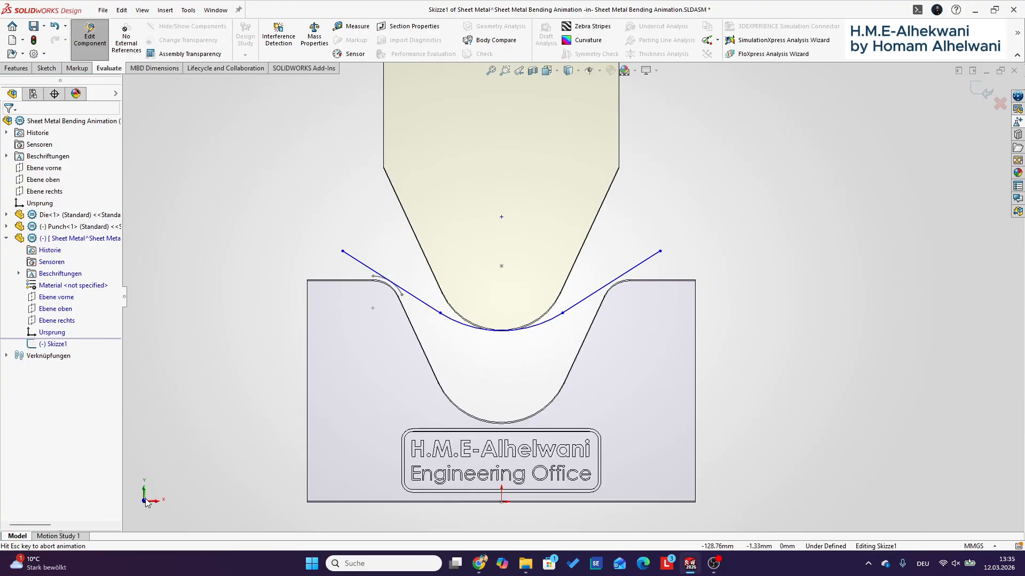
# - Dimension the sheet profile's arc with a radius of 23.5 mm
pyautogui.click(38, 70)
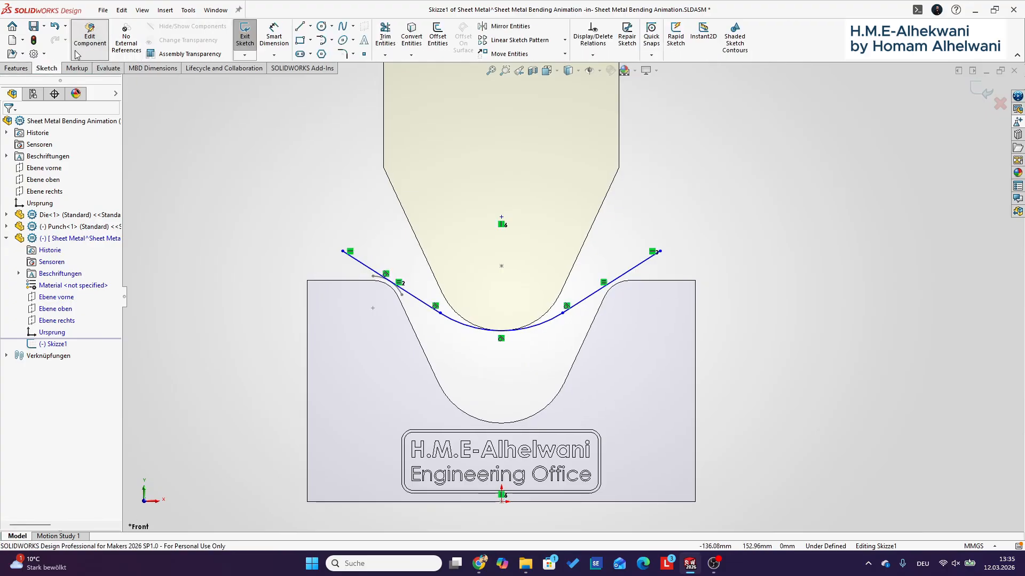
pyautogui.click(462, 324)
pyautogui.click(473, 355)
pyautogui.write('23.5')
pyautogui.press('Return')
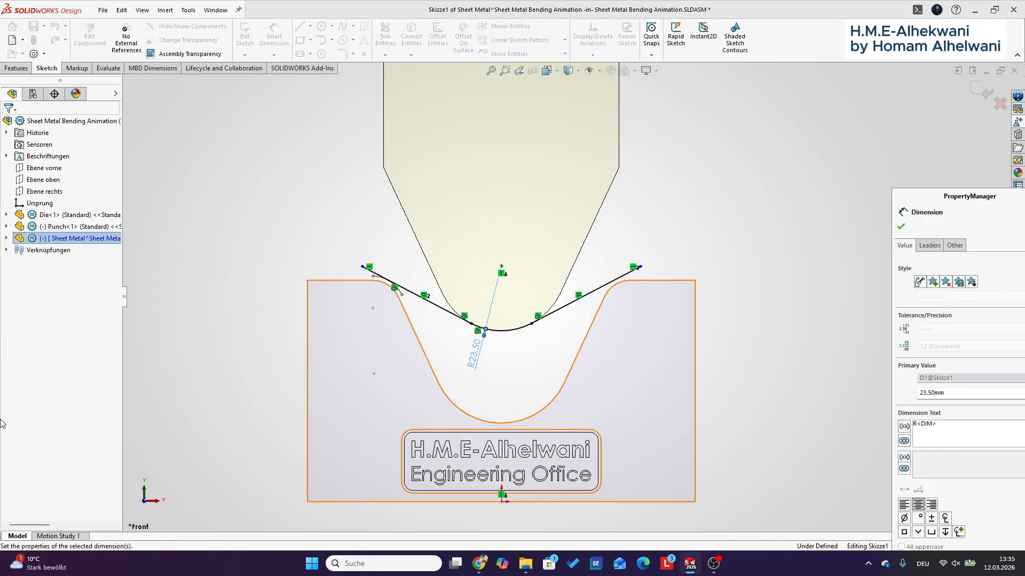
pyautogui.press('Escape')
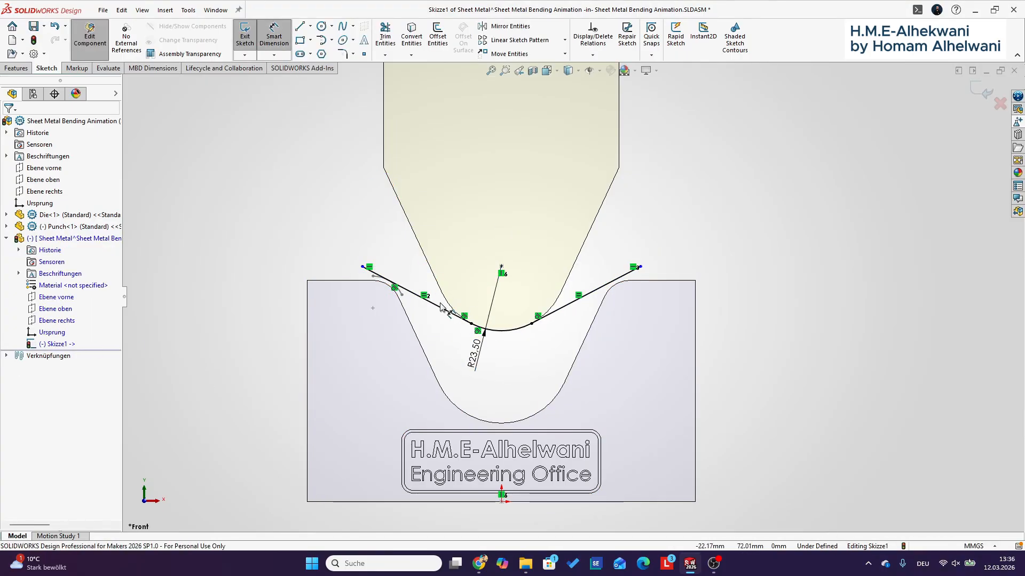
# - Dimension the sheet profile's left line to 50 mm and finish the sketch
pyautogui.click(441, 307)
pyautogui.click(376, 309)
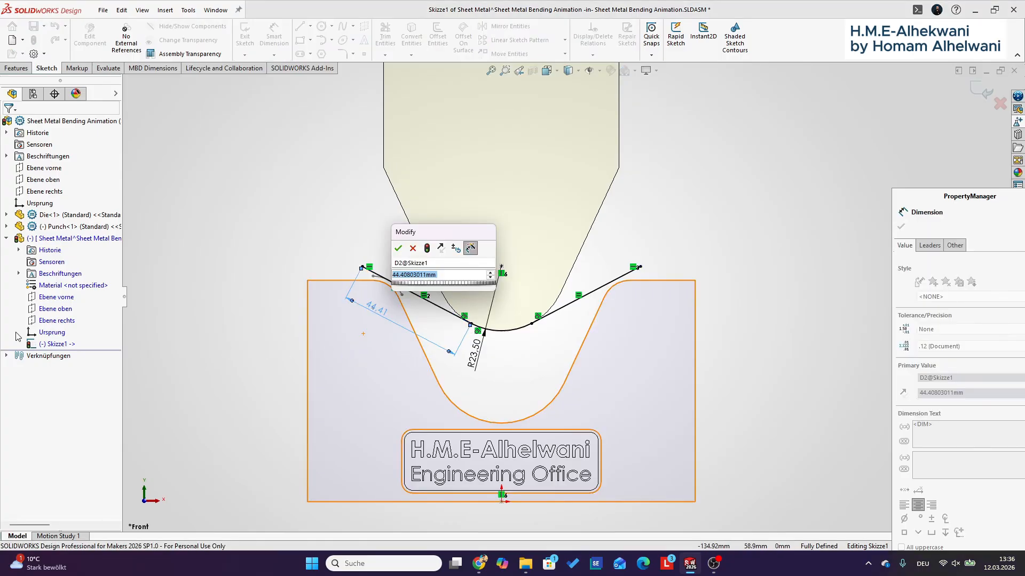
pyautogui.write('50')
pyautogui.press('Return')
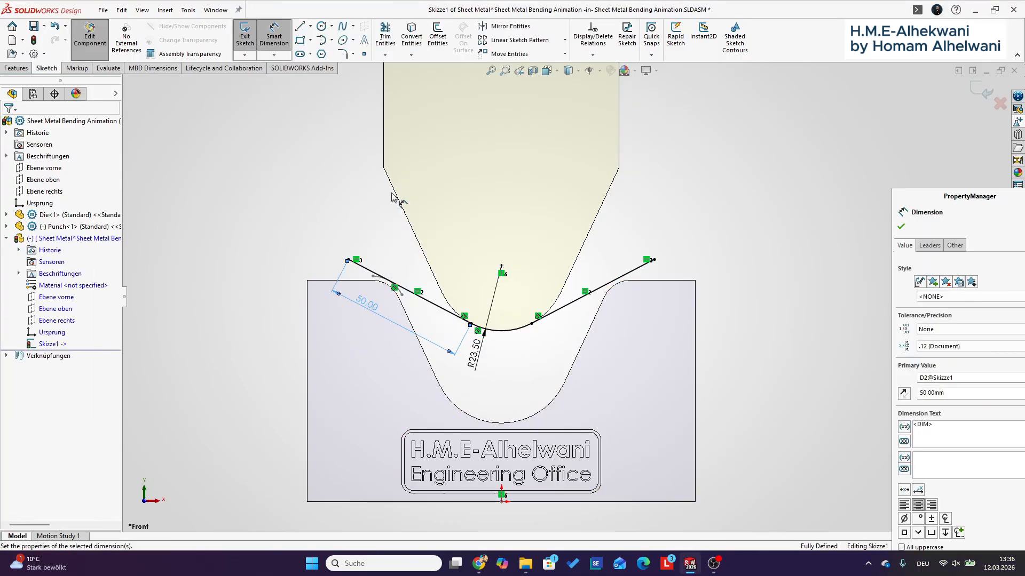
pyautogui.press('Escape')
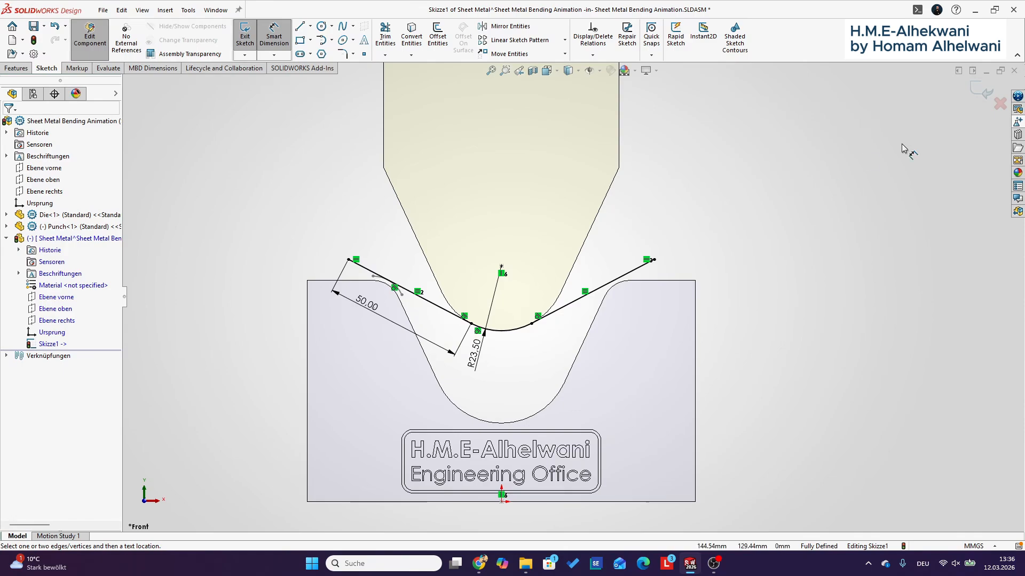
pyautogui.click(981, 88)
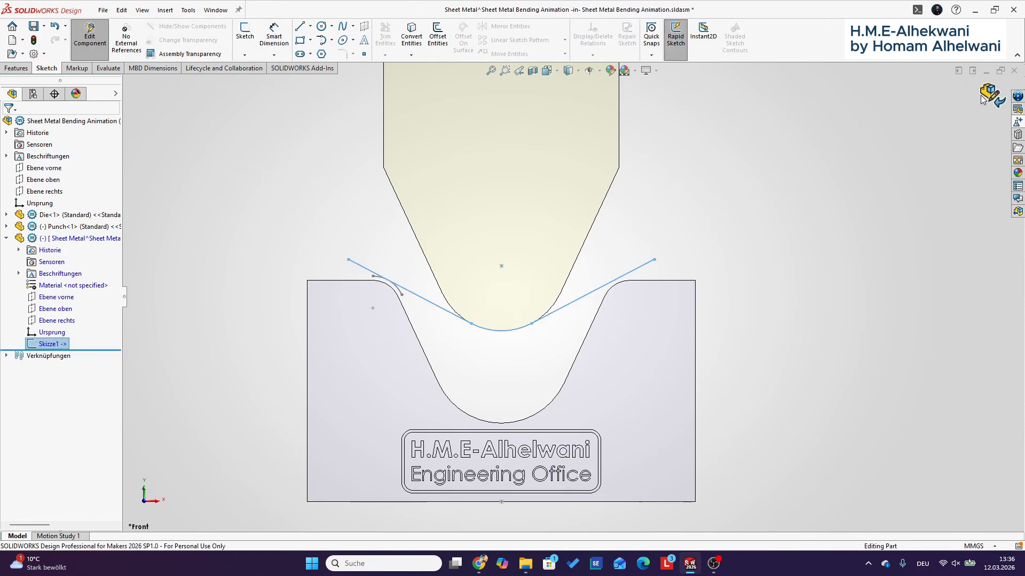
# - Extrude the sheet profile as a one-direction thin feature with a thickness of 1.5 mm
pyautogui.scroll(1, 742, 186)
pyautogui.moveTo(741, 186); pyautogui.dragTo(712, 240, button='middle')
pyautogui.click(889, 206)
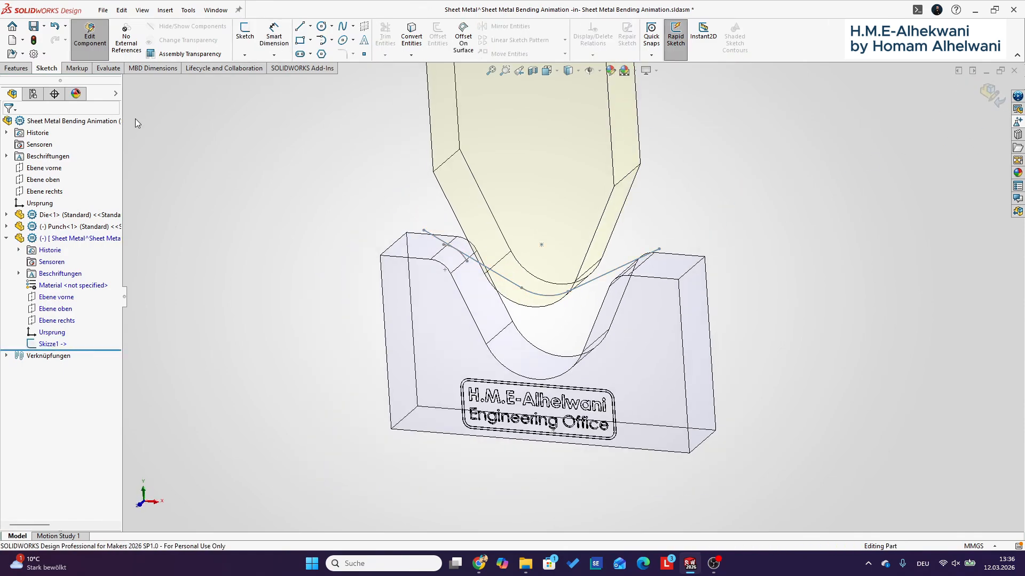
pyautogui.click(17, 68)
pyautogui.click(278, 34)
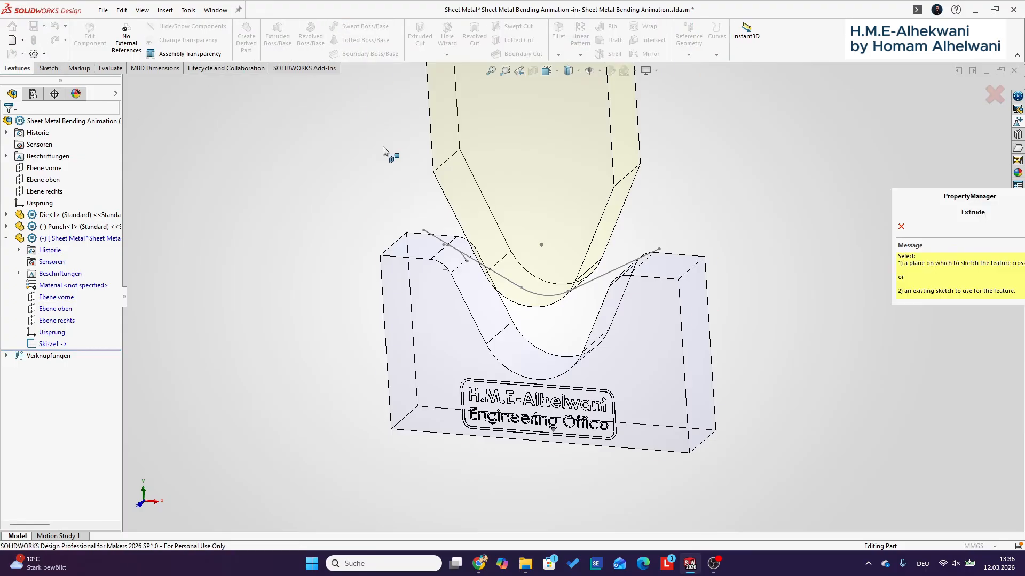
pyautogui.click(603, 275)
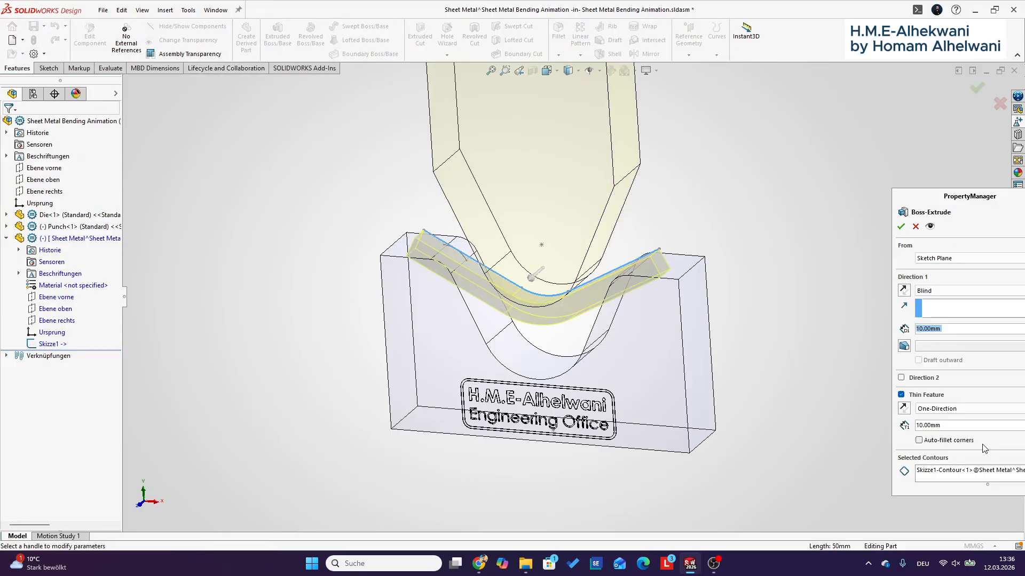
pyautogui.write('1,5')
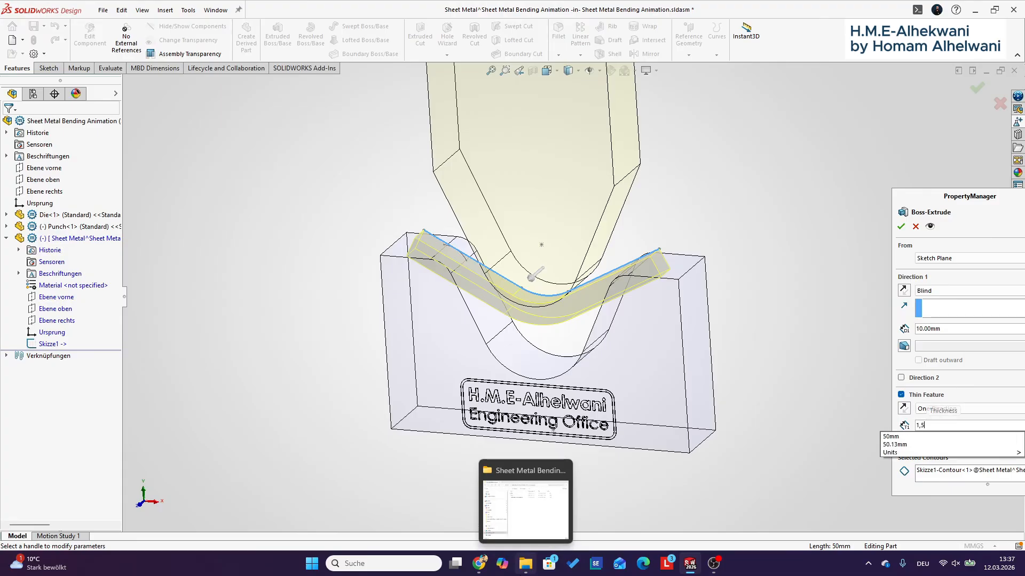
# - Set the thin extrusion to Mid Plane with a depth of 30 mm and complete it
pyautogui.click(967, 289)
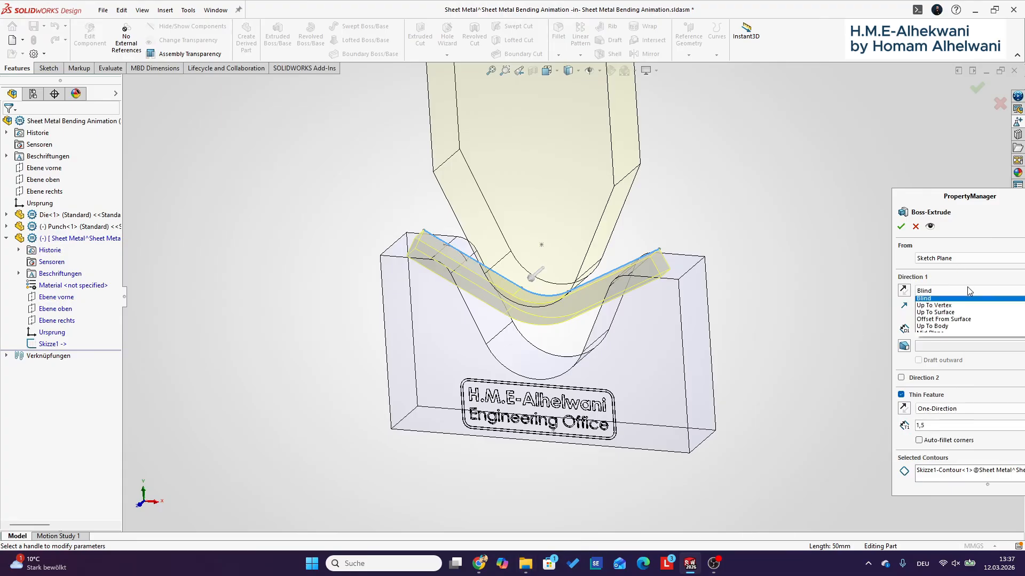
pyautogui.click(969, 335)
pyautogui.write('3')
pyautogui.press('Return')
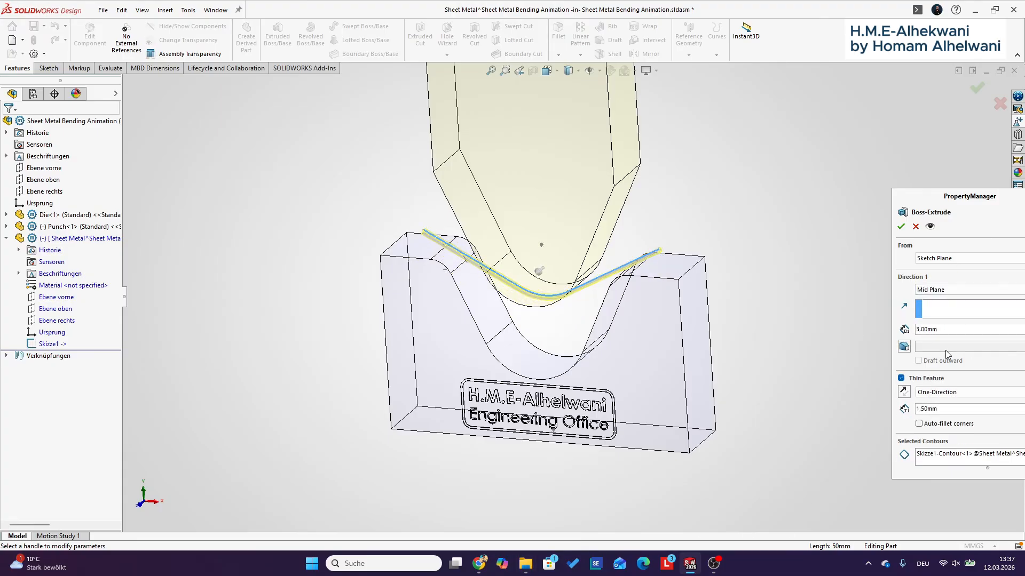
pyautogui.moveTo(949, 329); pyautogui.dragTo(903, 332)
pyautogui.write('30')
pyautogui.press('Return')
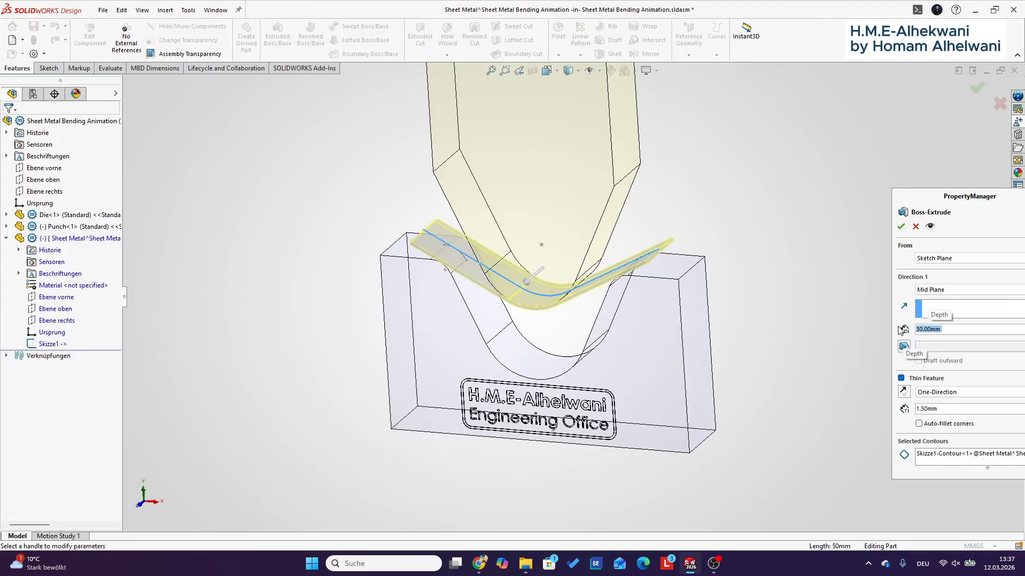
pyautogui.click(900, 227)
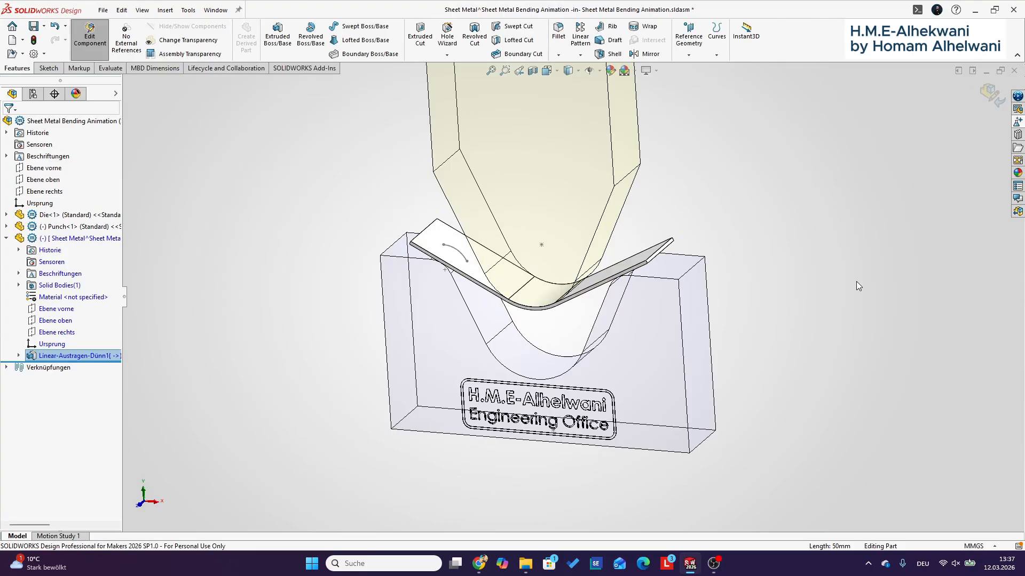
# - Return from editing the Sheet Metal part to the assembly and hide the Die's sketched arc at the groove corner
pyautogui.click(138, 507)
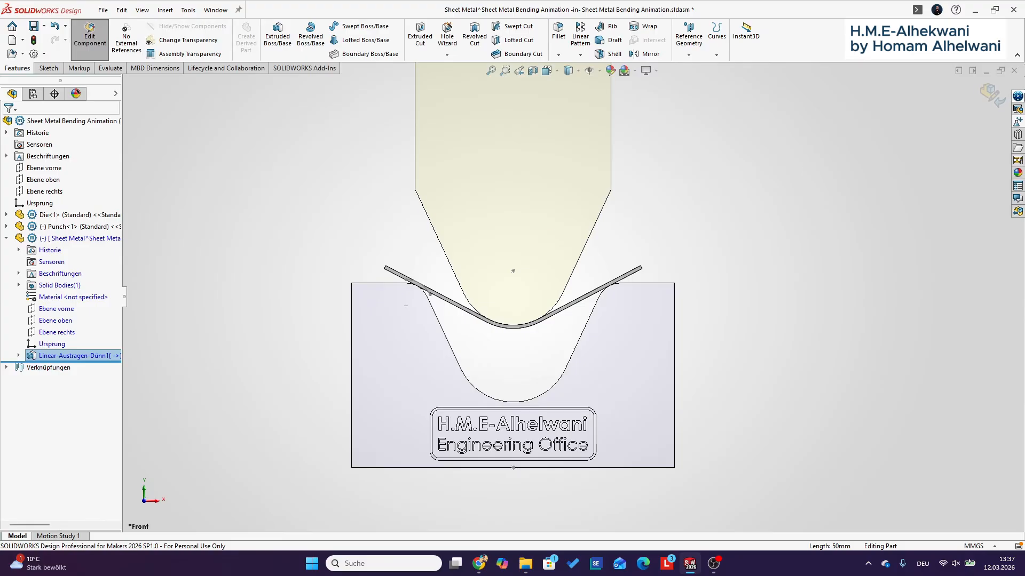
pyautogui.click(980, 90)
pyautogui.scroll(-2, 303, 326)
pyautogui.moveTo(303, 327); pyautogui.dragTo(352, 256, button='middle')
pyautogui.click(561, 262)
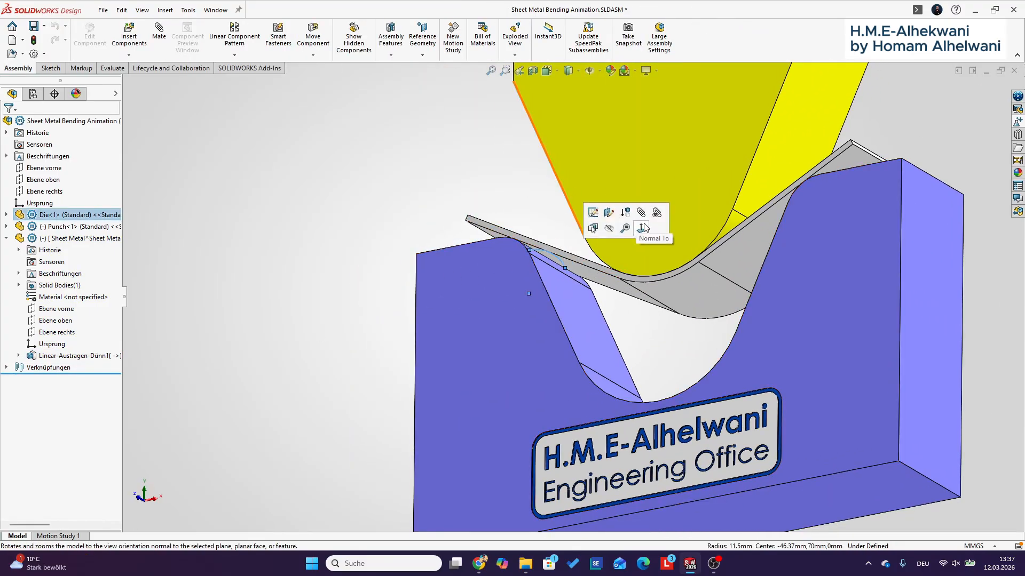
pyautogui.click(561, 264)
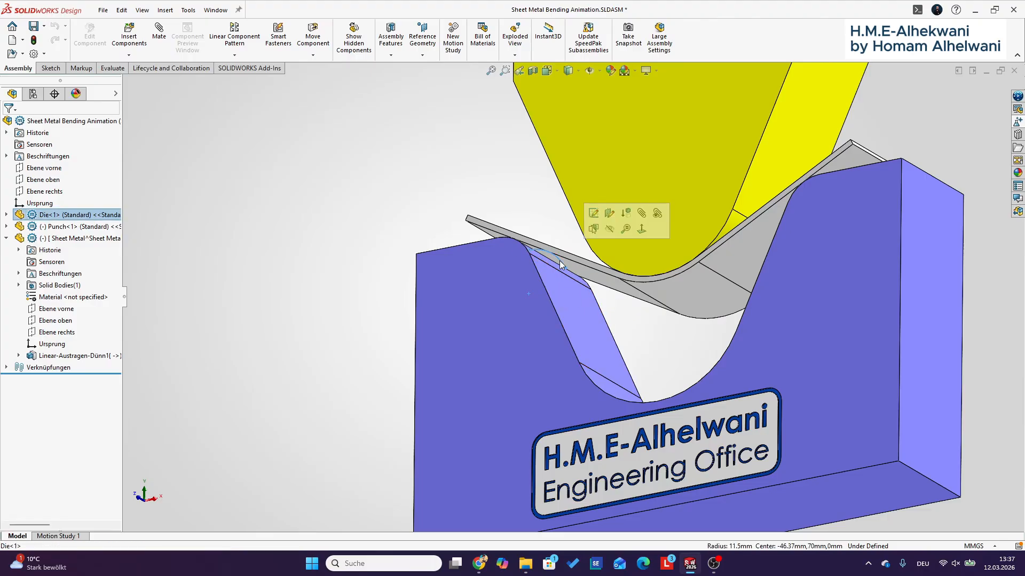
pyautogui.click(610, 230)
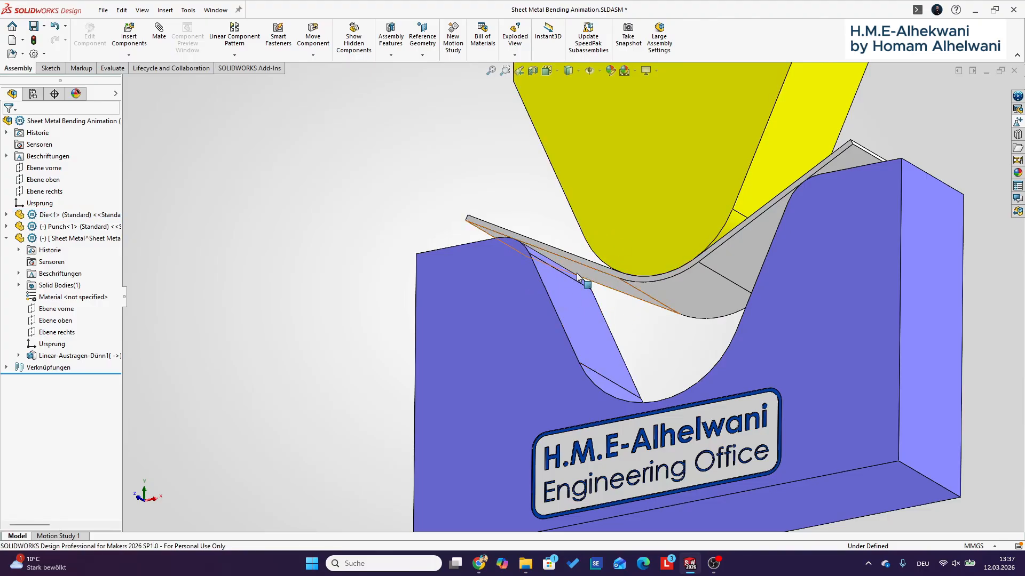
# - From the front view, move the Punch up and down over the Die and rebuild the assembly to update the sheet's bend
pyautogui.click(139, 498)
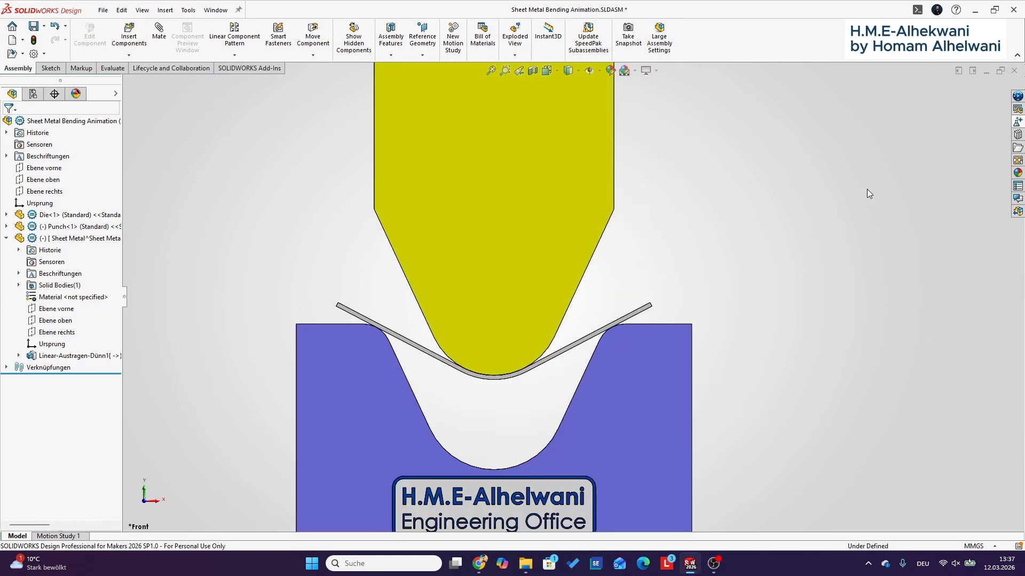
pyautogui.click(491, 218)
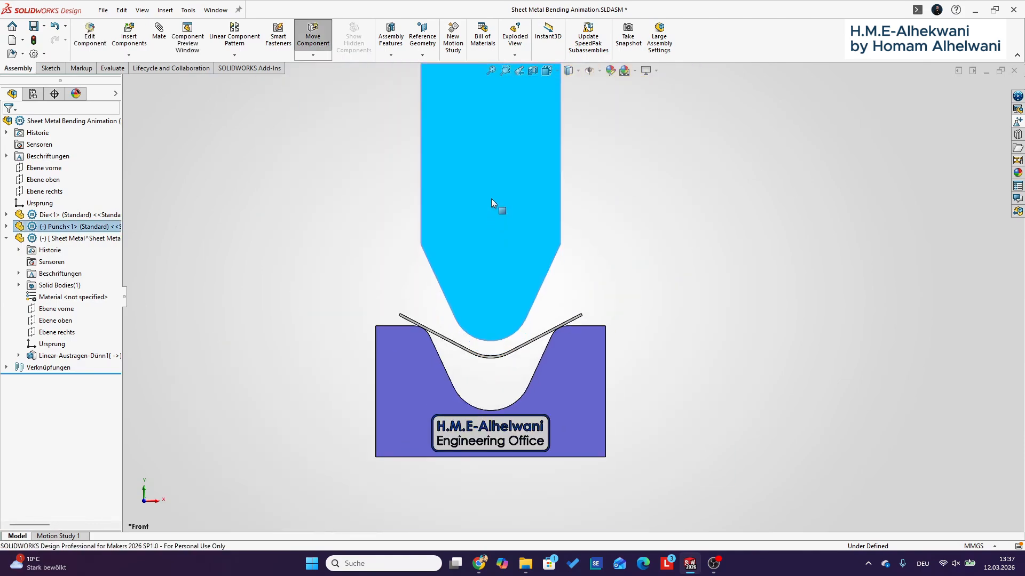
pyautogui.click(358, 225)
pyautogui.click(54, 26)
pyautogui.click(467, 229)
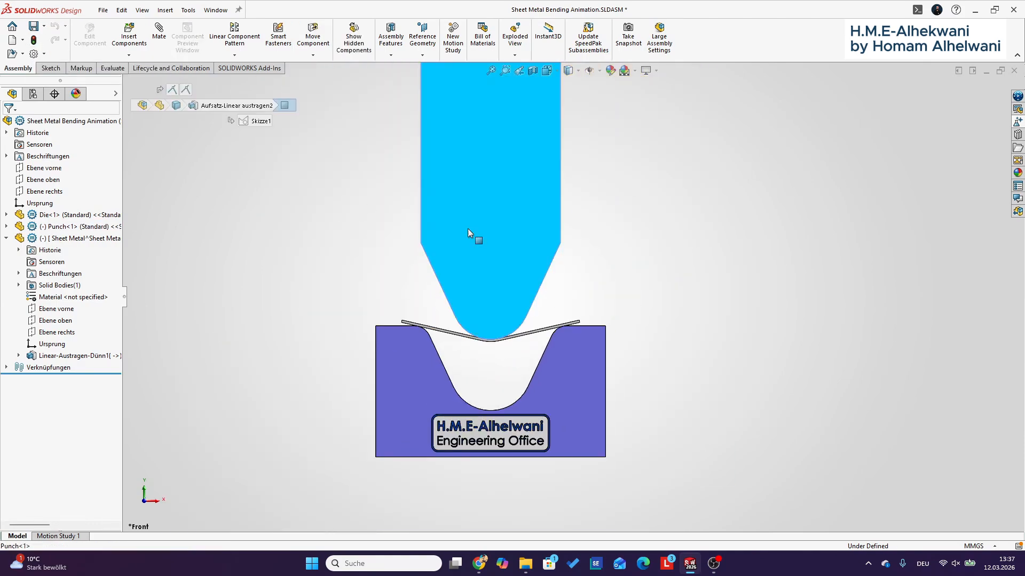
pyautogui.click(34, 39)
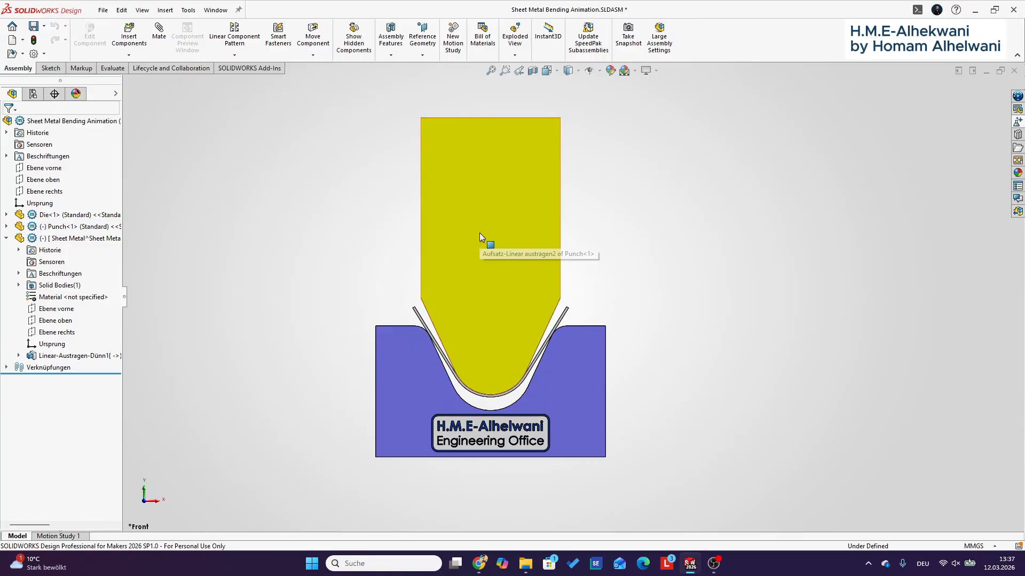
pyautogui.moveTo(479, 232); pyautogui.dragTo(485, 184)
pyautogui.scroll(1, 722, 225)
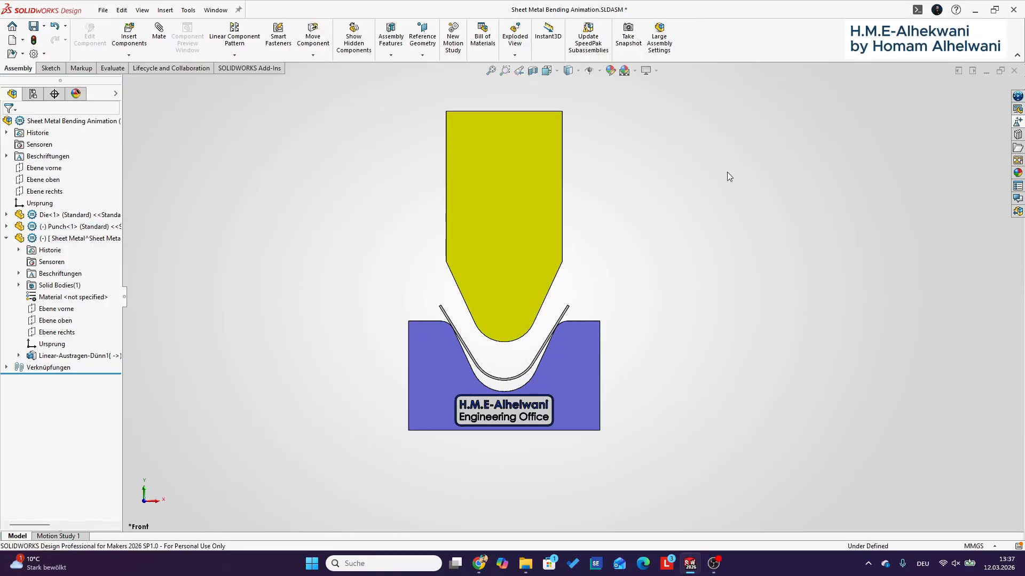
# - Create a horizontal reference plane tangent to the rounded face at the Punch's lower tip
pyautogui.moveTo(726, 172); pyautogui.dragTo(702, 206, button='middle')
pyautogui.scroll(-4, 483, 398)
pyautogui.click(422, 44)
pyautogui.click(432, 68)
pyautogui.click(582, 255)
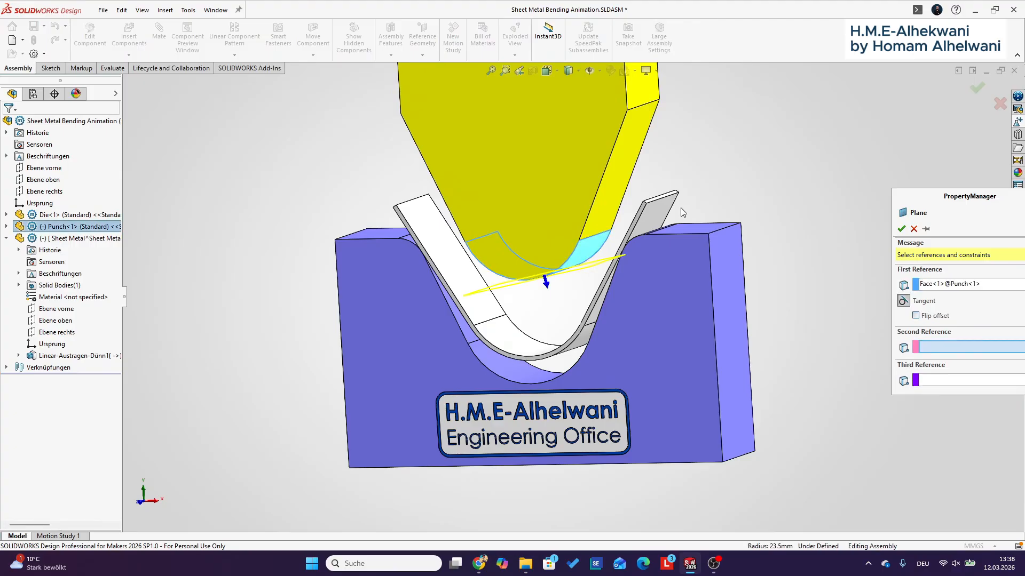
pyautogui.scroll(2, 679, 171)
pyautogui.click(621, 145)
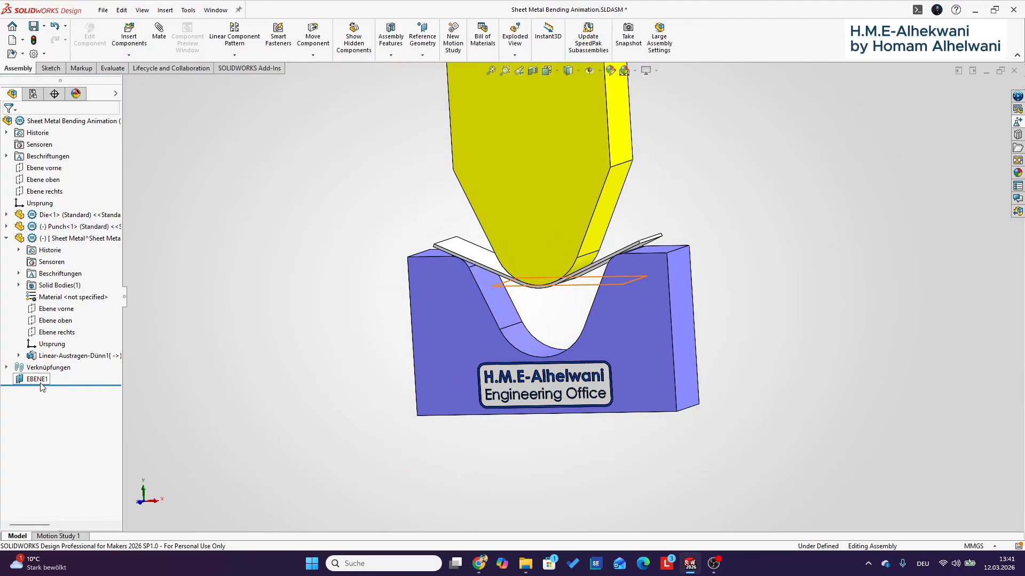
# - Start a distance mate between the plane at the Punch's tip and the Die's flat upper face
pyautogui.click(40, 383)
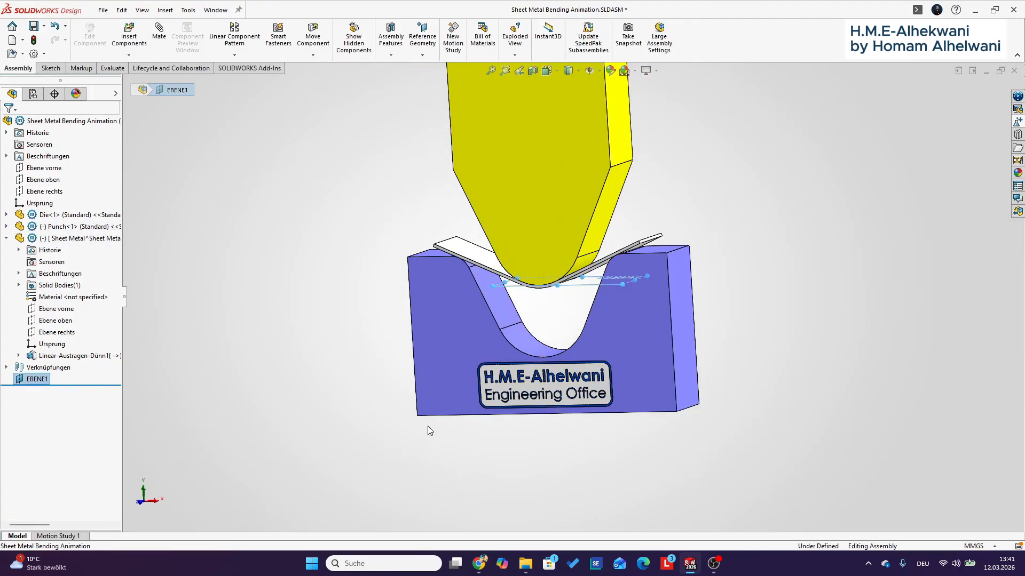
pyautogui.moveTo(428, 425); pyautogui.dragTo(483, 368, button='middle')
pyautogui.click(652, 242)
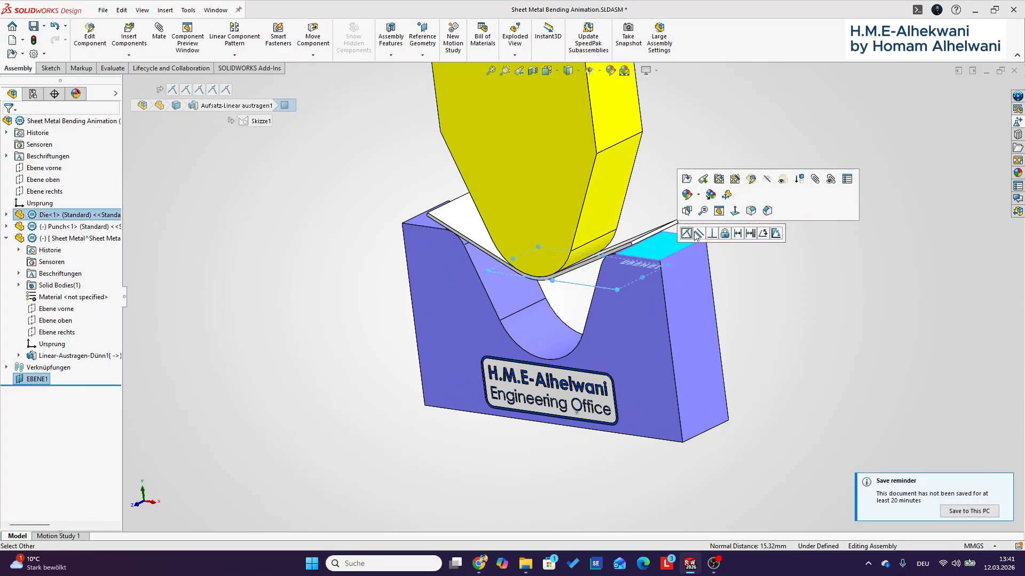
pyautogui.click(816, 183)
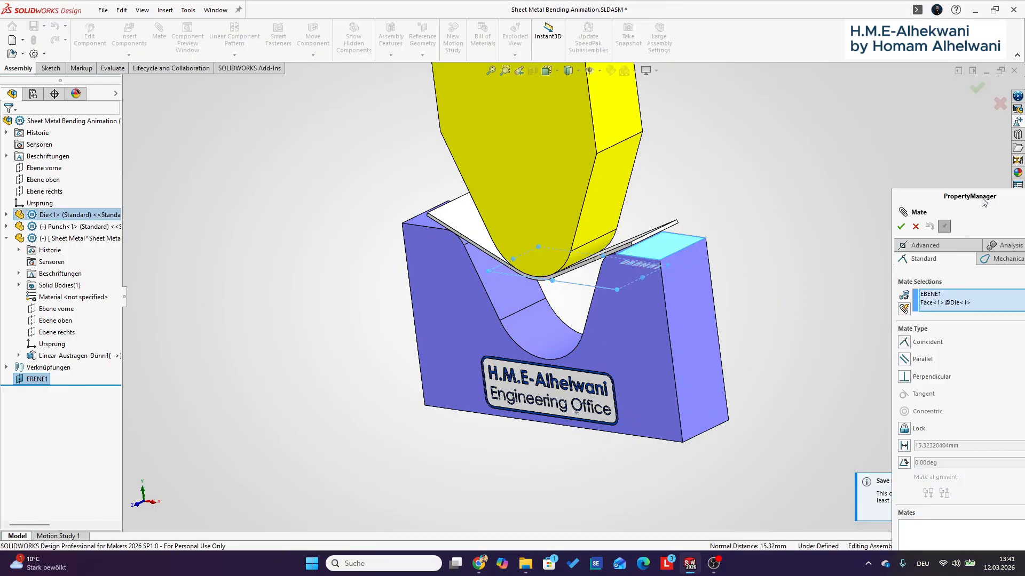
pyautogui.moveTo(984, 200); pyautogui.dragTo(764, 113)
pyautogui.click(741, 363)
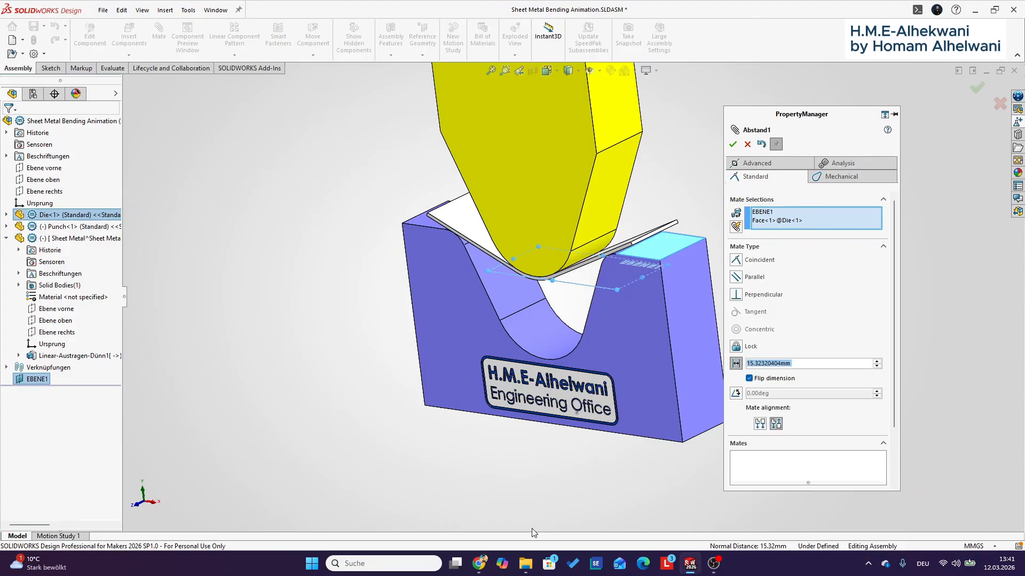
# - Try a mate distance of 5 mm between the Punch's tip plane and the Die's upper face
pyautogui.write('0,1')
pyautogui.press('BackSpace')
pyautogui.press('BackSpace')
pyautogui.press('BackSpace')
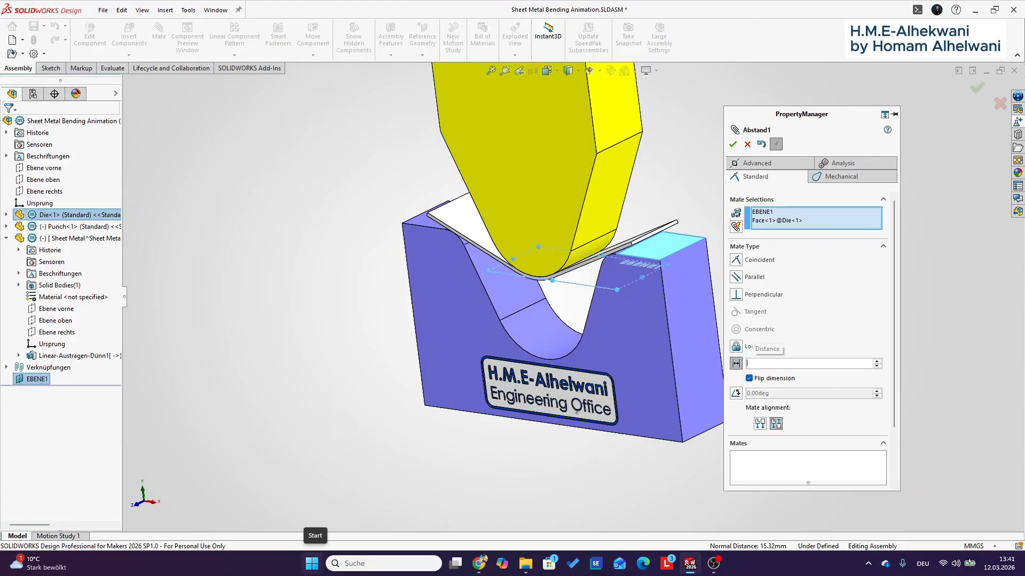
pyautogui.write('5')
pyautogui.click(822, 146)
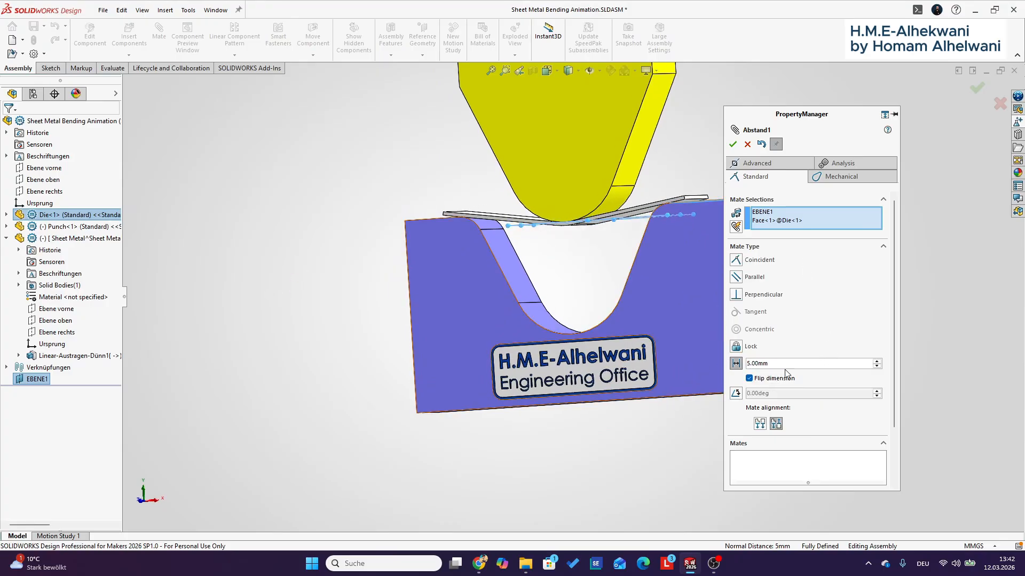
# - Set the distance mate between the tip plane and the Die to 0,1 mm and complete it
pyautogui.write('0,1')
pyautogui.press('Return')
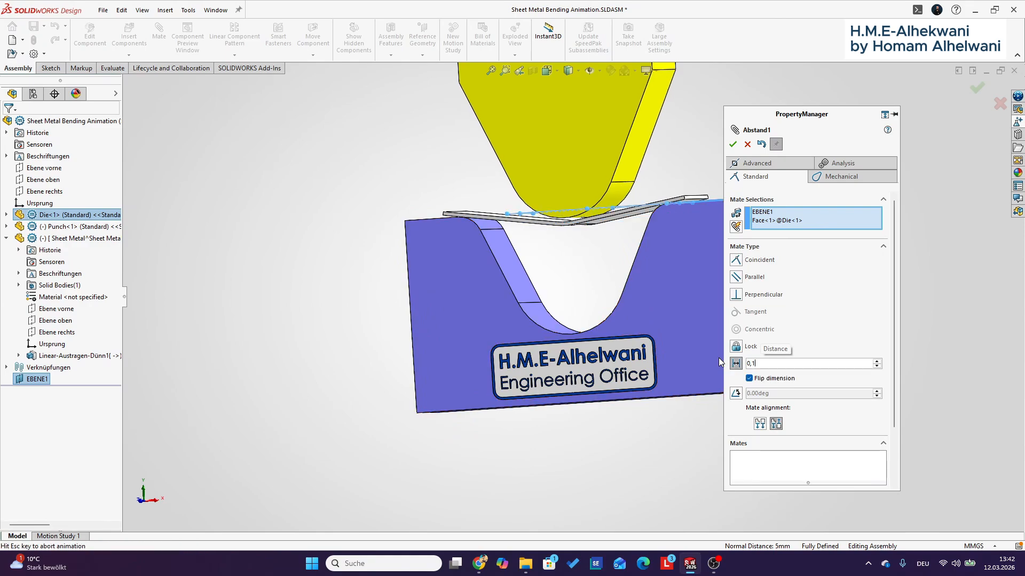
pyautogui.click(733, 144)
pyautogui.click(731, 144)
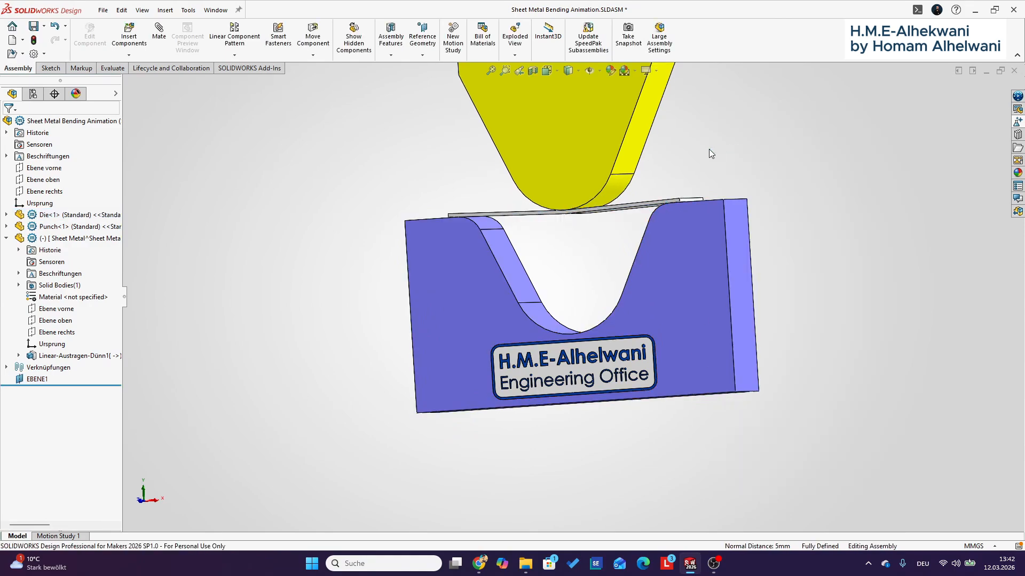
pyautogui.moveTo(742, 156); pyautogui.dragTo(728, 229, button='middle')
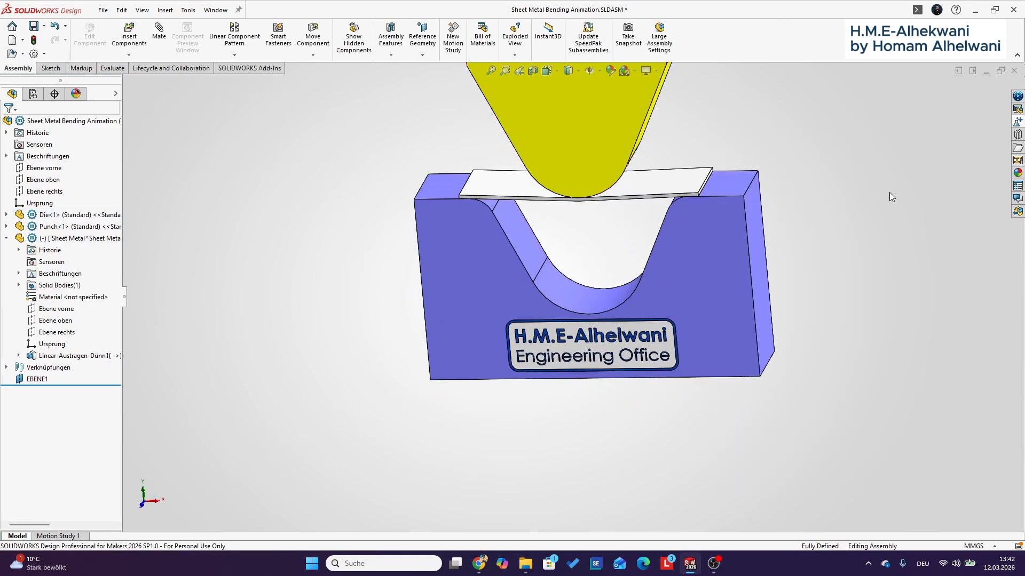
# - Save the assembly, storing its virtual components internally
pyautogui.hotkey('ctrl', 's')
pyautogui.click(432, 352)
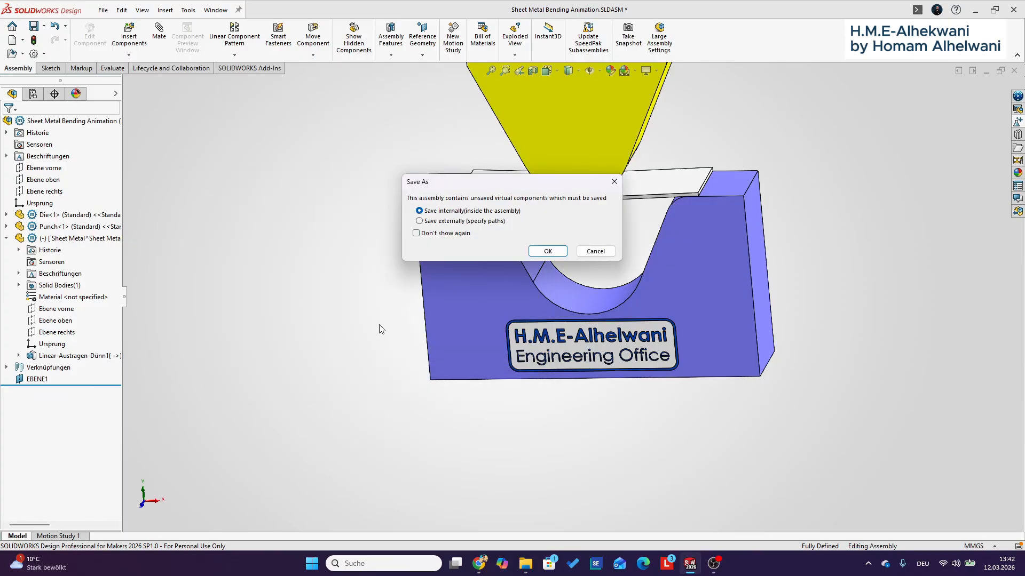
pyautogui.click(546, 252)
# - In Motion Study 1, confirm the study properties and disable playback of view keys
pyautogui.click(53, 537)
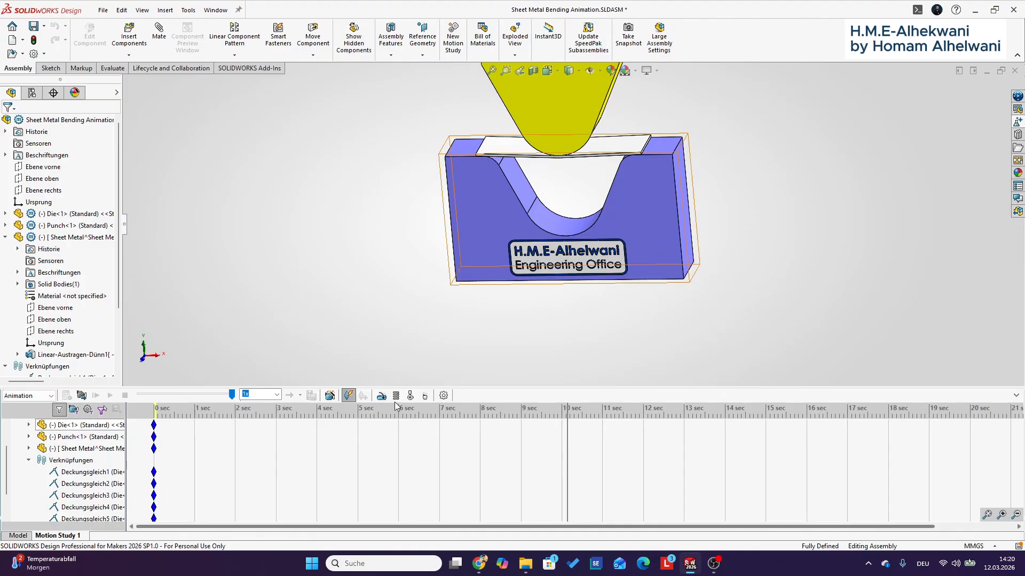
pyautogui.click(442, 396)
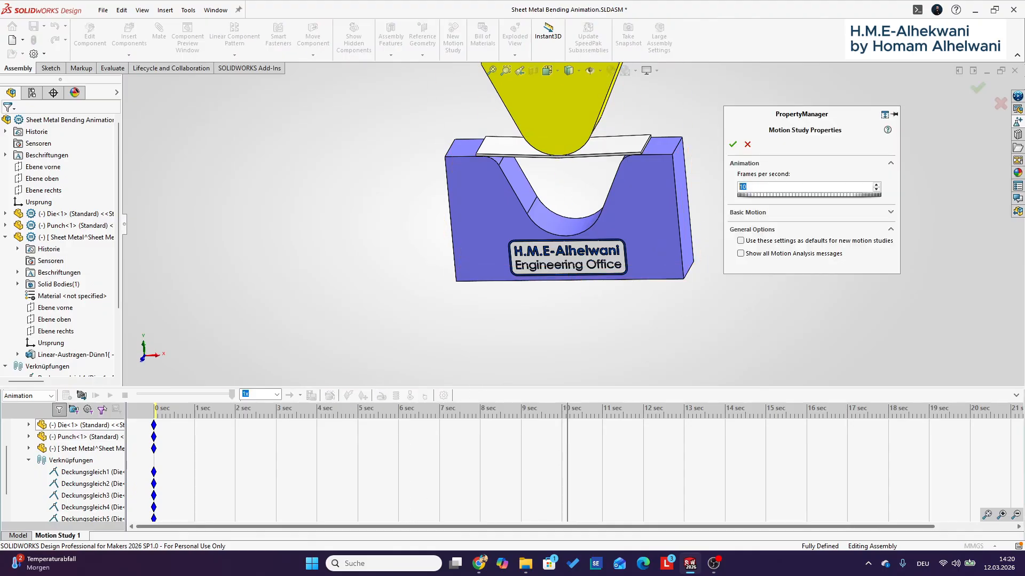
pyautogui.press('Return')
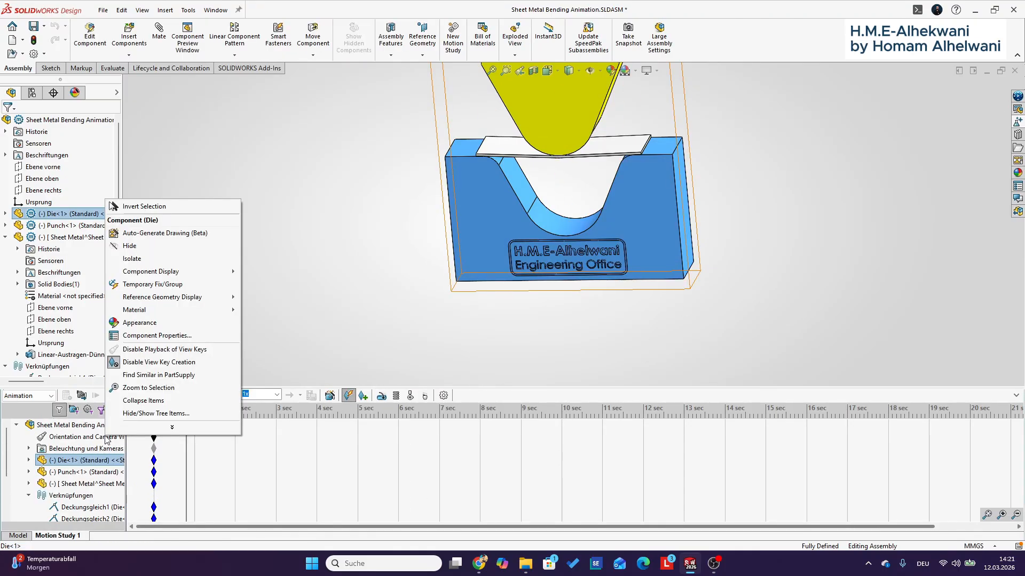
pyautogui.click(120, 350)
# - Extend the total duration of Motion Study 1 to 8 seconds
pyautogui.scroll(-2, 105, 496)
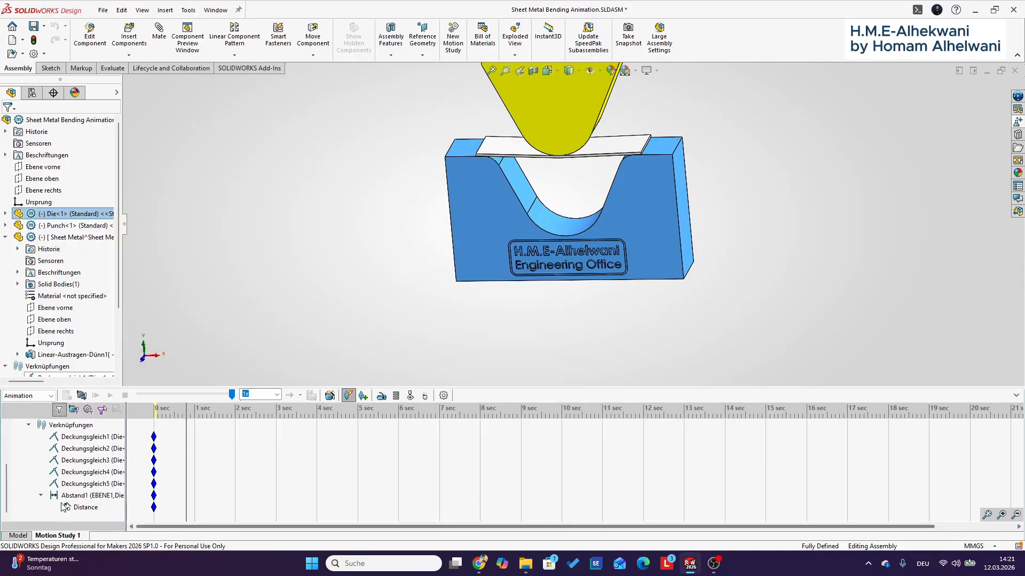
pyautogui.click(104, 508)
pyautogui.scroll(2, 171, 457)
pyautogui.moveTo(155, 425); pyautogui.dragTo(387, 442)
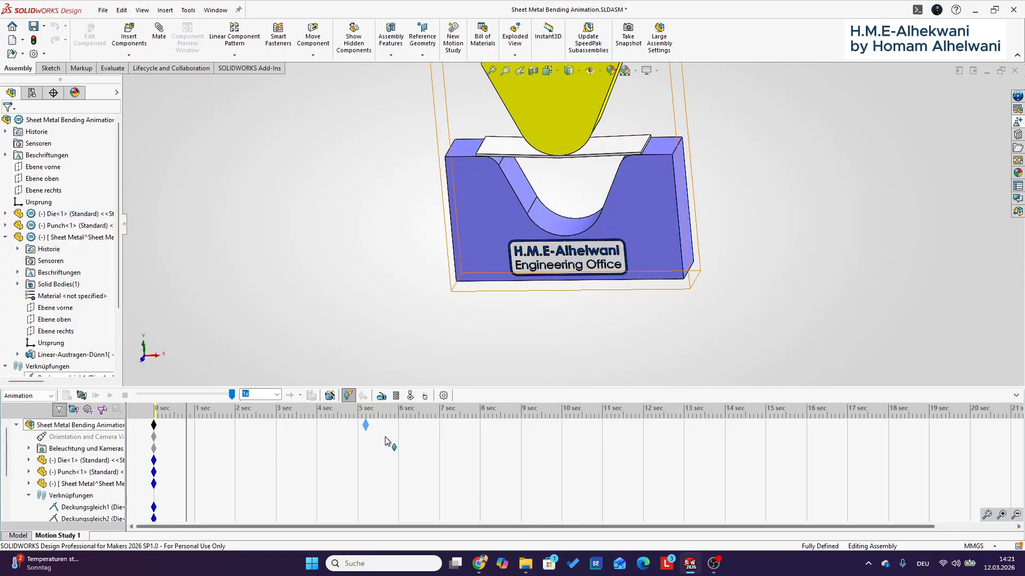
pyautogui.moveTo(484, 433); pyautogui.dragTo(484, 433)
# - Copy the distance mate's starting key point to 1 second and 2 seconds on the timeline
pyautogui.scroll(-2, 171, 496)
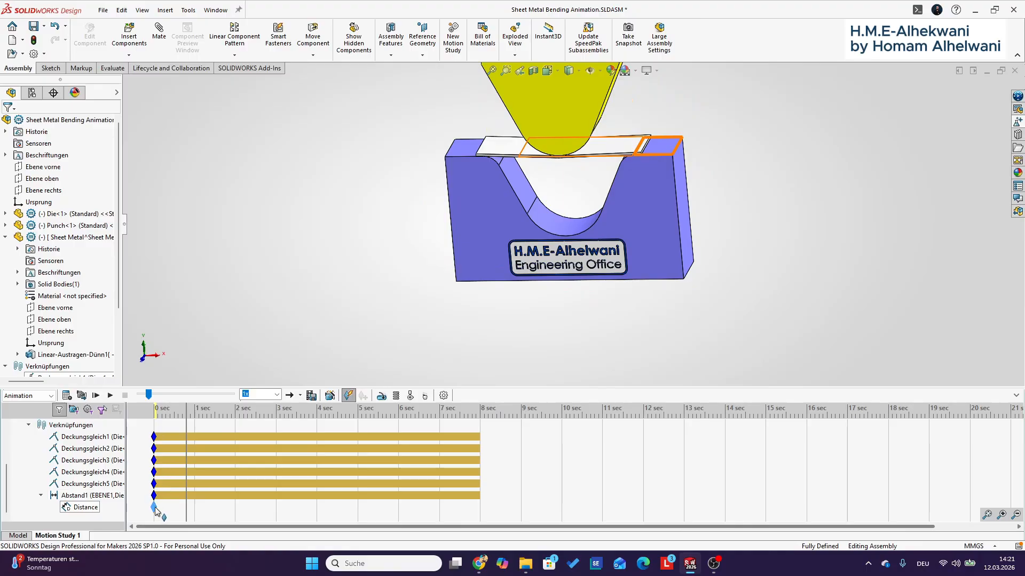
pyautogui.rightClick(155, 508)
pyautogui.click(183, 459)
pyautogui.rightClick(195, 510)
pyautogui.click(213, 466)
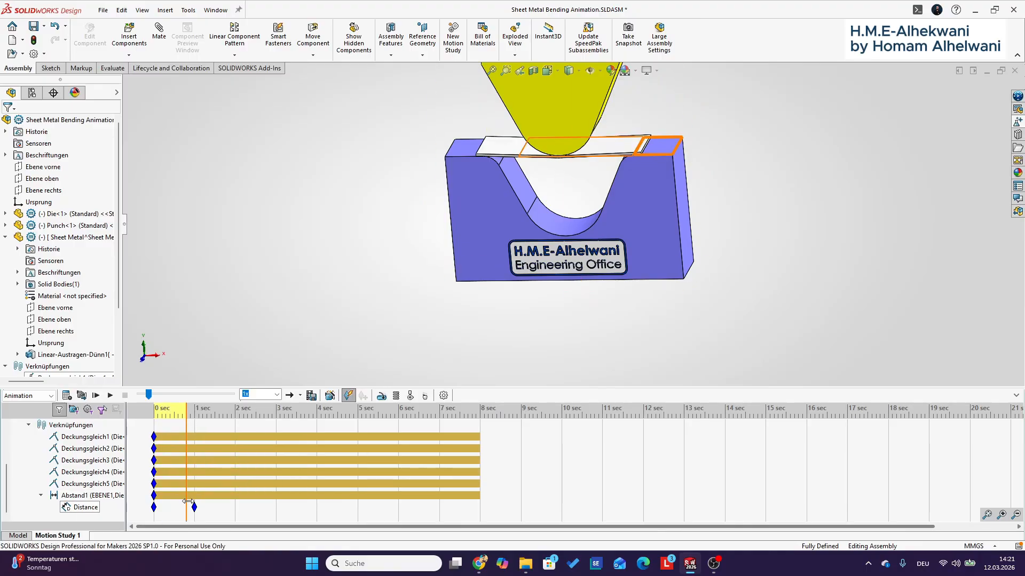
pyautogui.rightClick(233, 512)
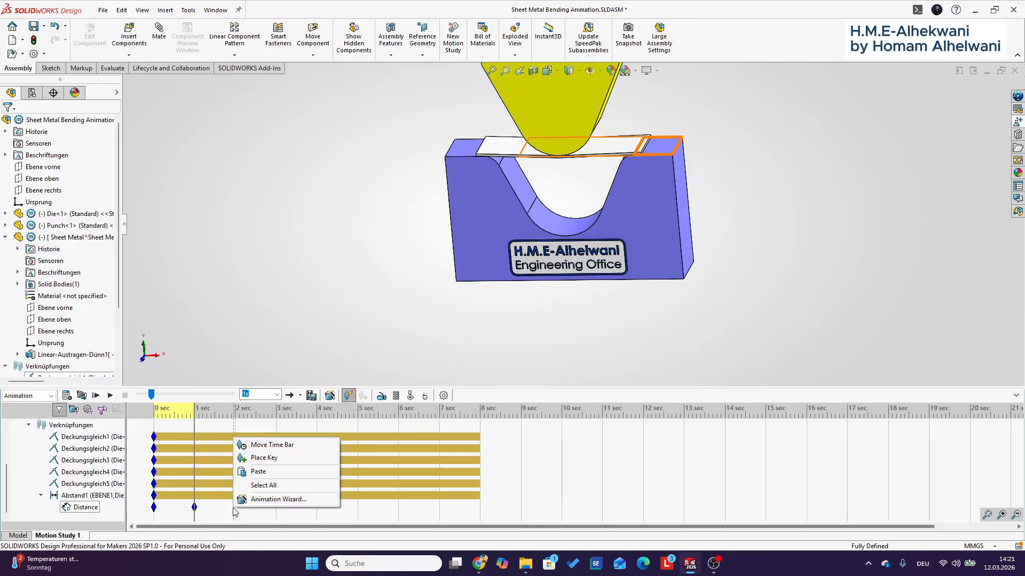
pyautogui.click(250, 471)
# - At 2 seconds, set the mate distance to 50,13 mm so the Punch moves down into the Die
pyautogui.moveTo(194, 518); pyautogui.dragTo(223, 518)
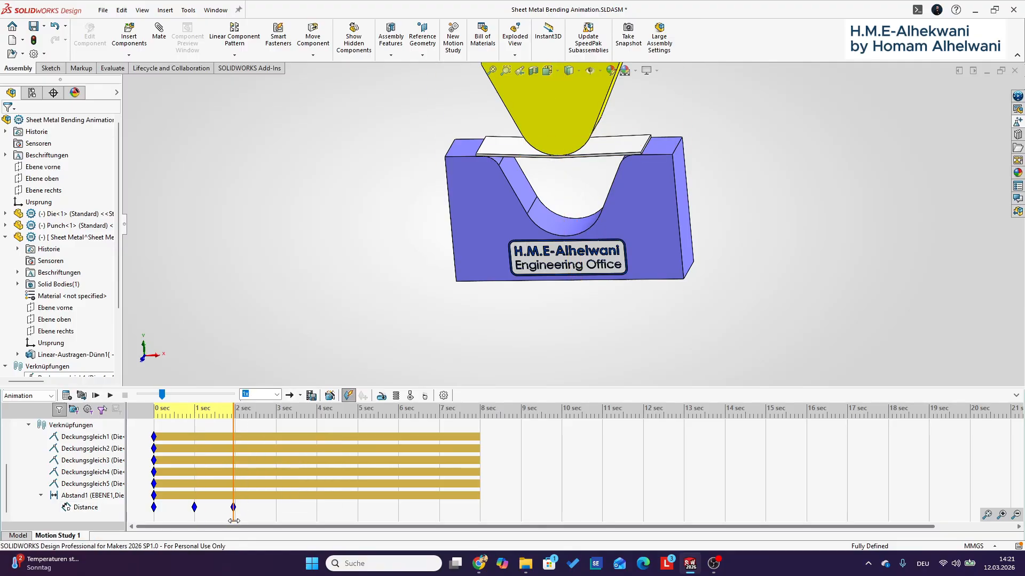
pyautogui.rightClick(92, 508)
pyautogui.click(127, 422)
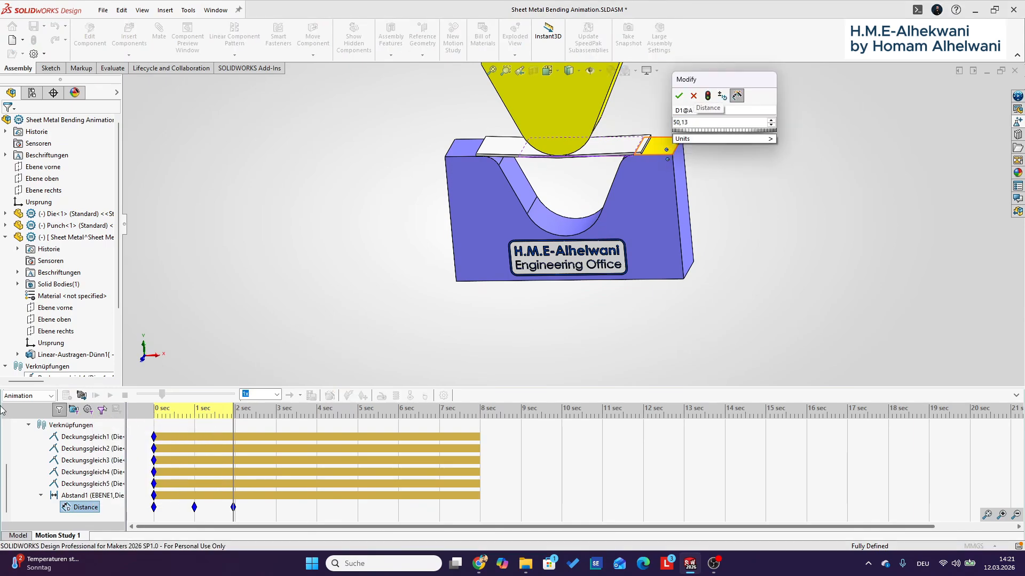
pyautogui.write('50,13')
pyautogui.press('Return')
pyautogui.click(733, 145)
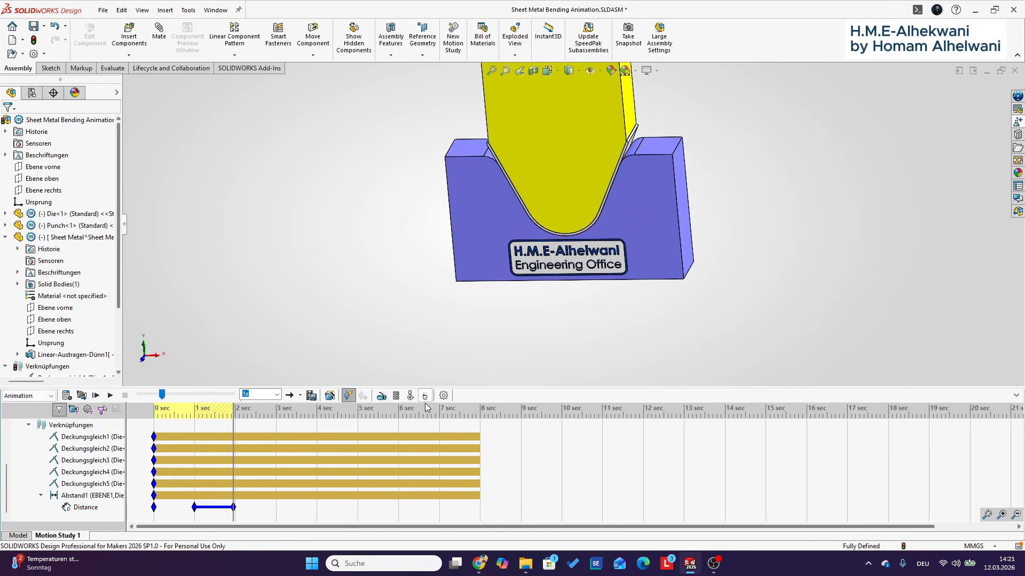
# - Copy the distance key point from 2 seconds to 3 seconds to hold the Punch in its lowered position
pyautogui.rightClick(236, 506)
pyautogui.click(250, 431)
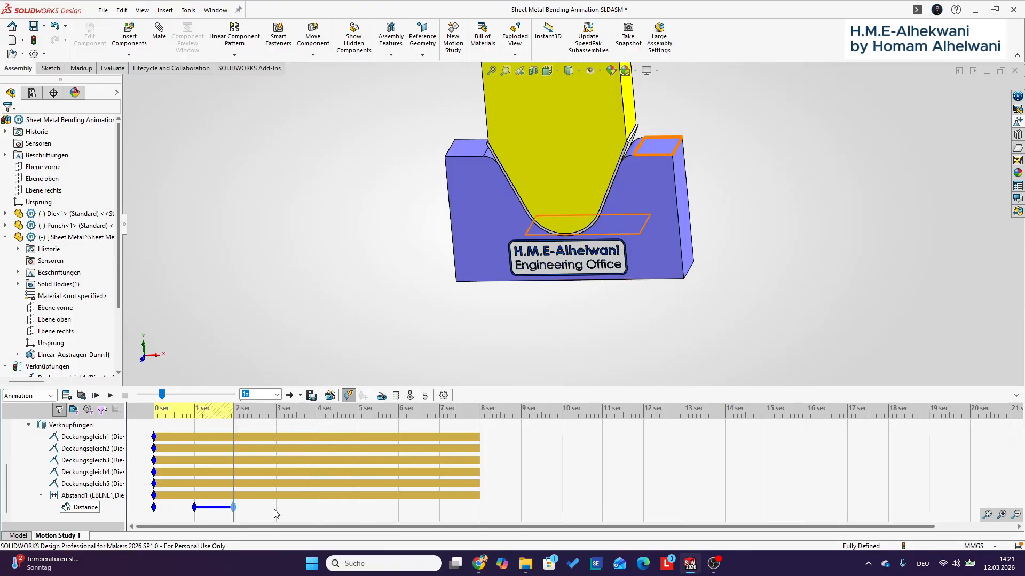
pyautogui.rightClick(277, 511)
pyautogui.click(293, 412)
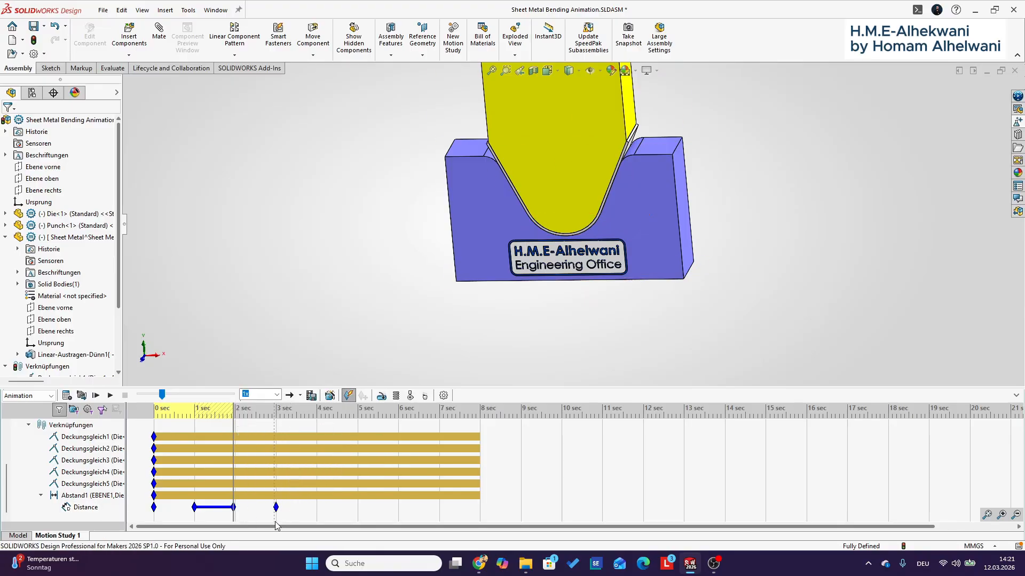
# - Copy the distance key point from 1 second to 4 seconds to return the Punch to its raised position
pyautogui.rightClick(196, 514)
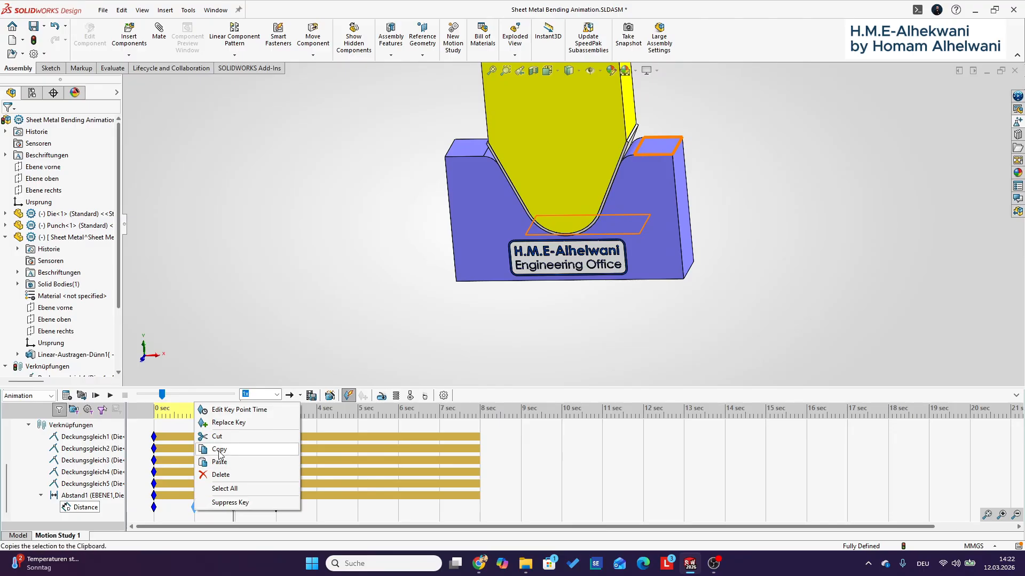
pyautogui.click(224, 467)
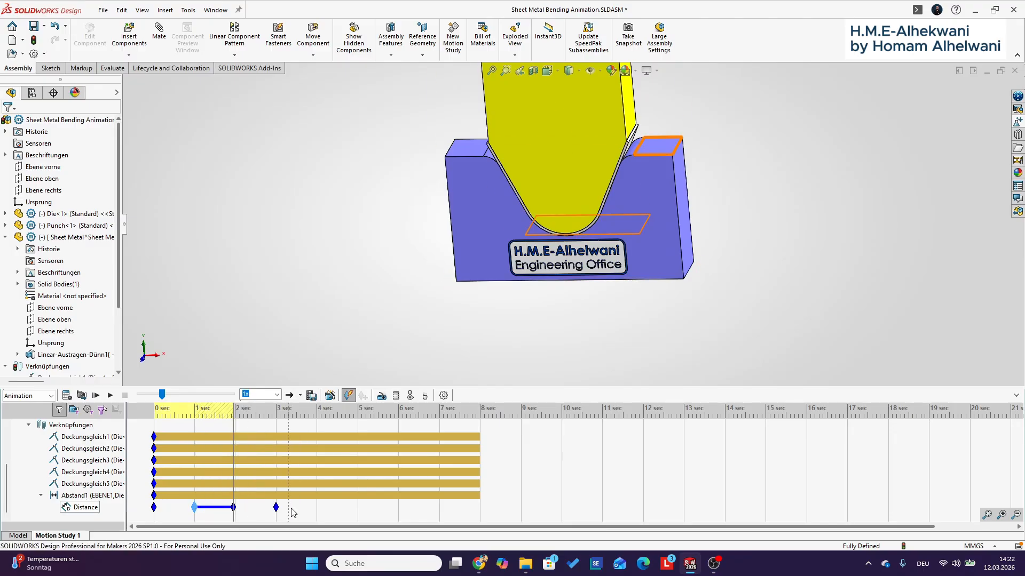
pyautogui.rightClick(318, 514)
pyautogui.click(342, 473)
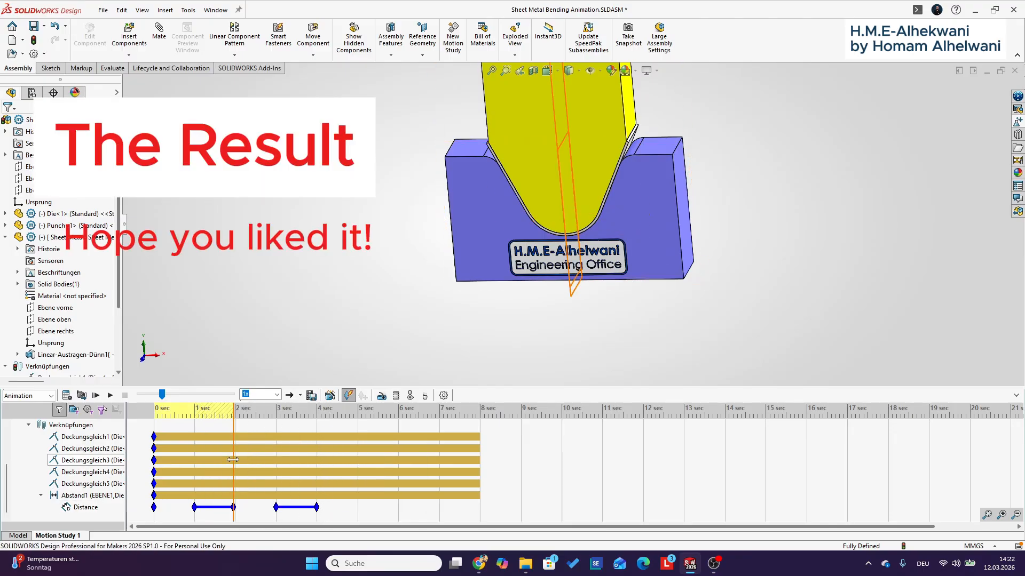
# - Calculate the motion study, collapse the timeline and play the bending animation
pyautogui.click(67, 395)
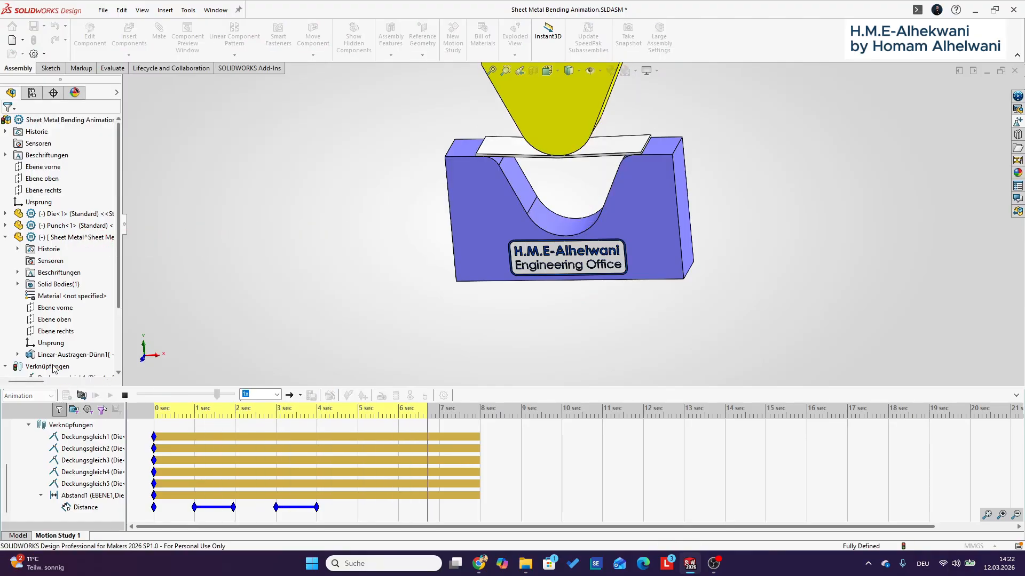
pyautogui.click(110, 395)
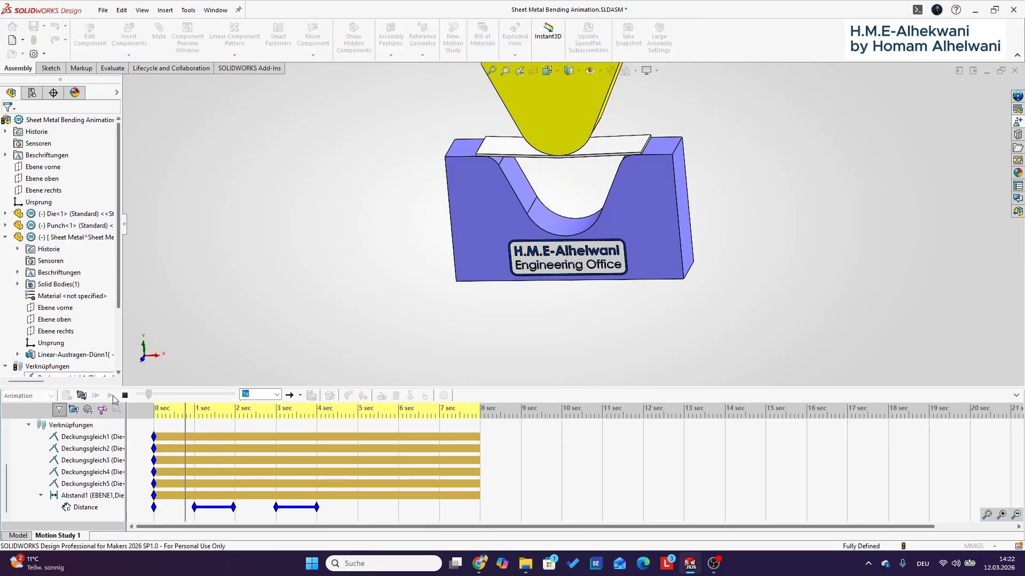
pyautogui.click(1016, 396)
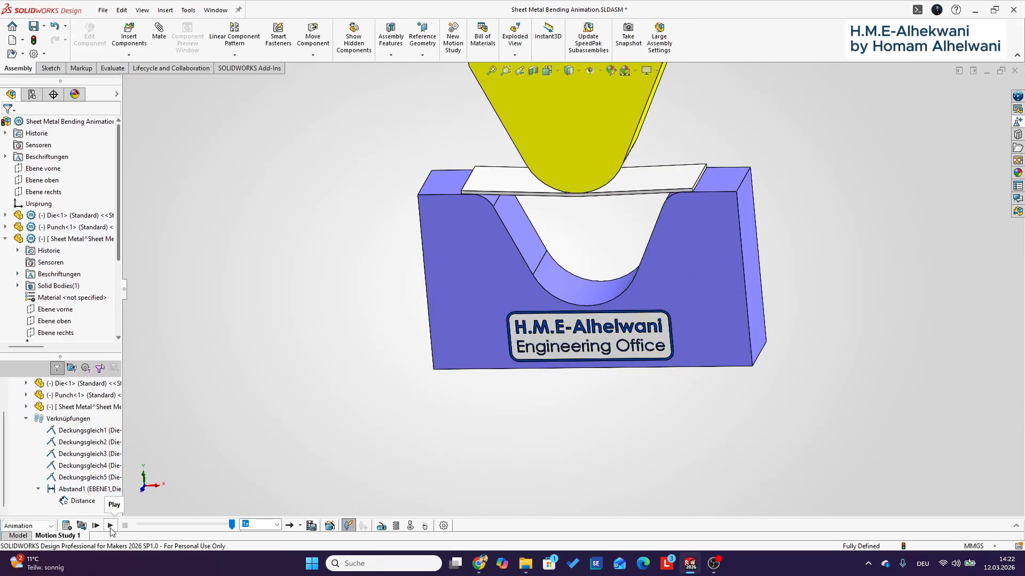
pyautogui.click(110, 526)
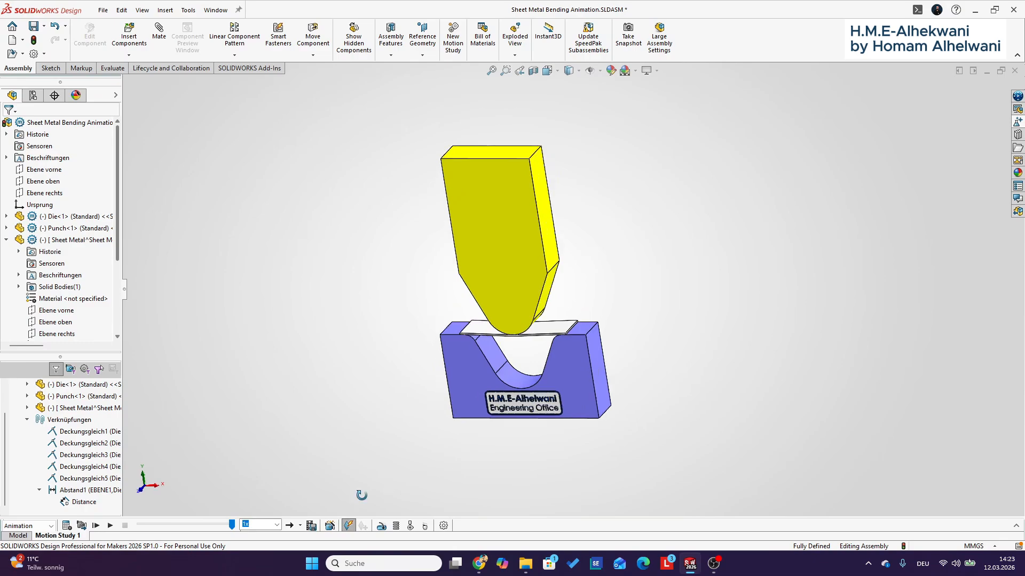
# - Play the bending animation again from an angled view that shows the whole Punch and Die
pyautogui.scroll(-1, 374, 504)
pyautogui.moveTo(361, 495); pyautogui.dragTo(378, 512, button='middle')
pyautogui.scroll(1, 876, 155)
pyautogui.scroll(-2, 720, 179)
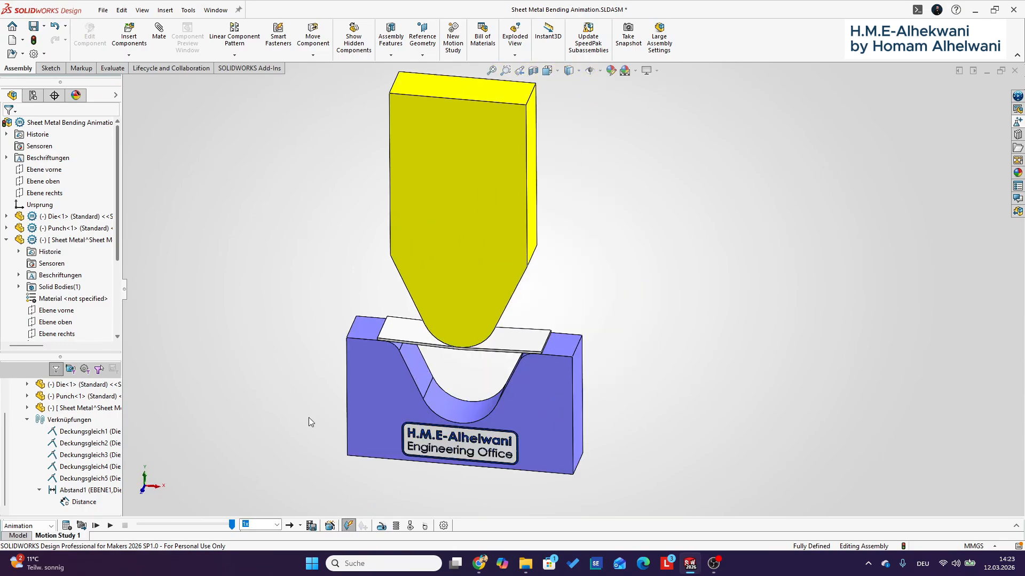
pyautogui.click(108, 526)
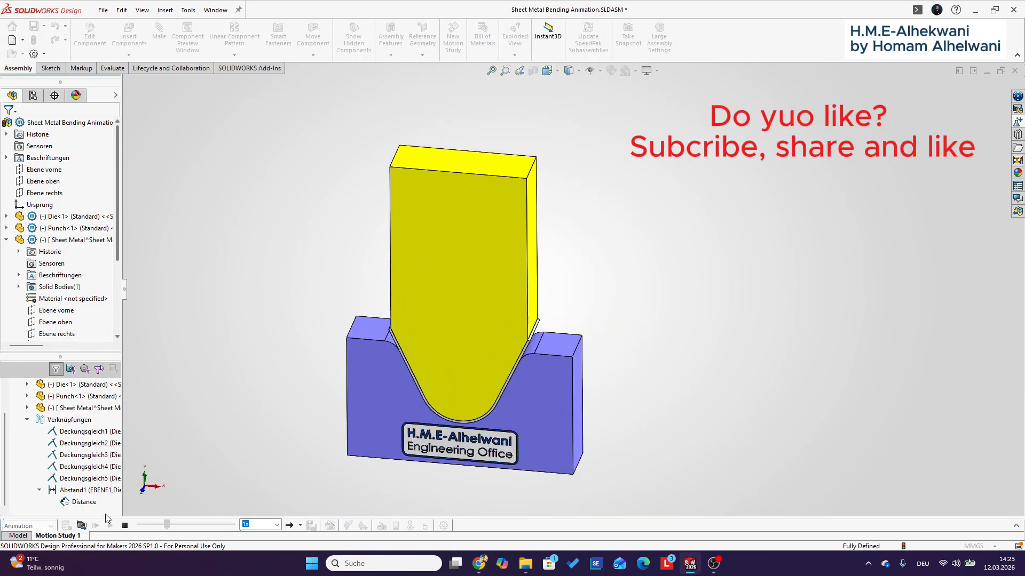